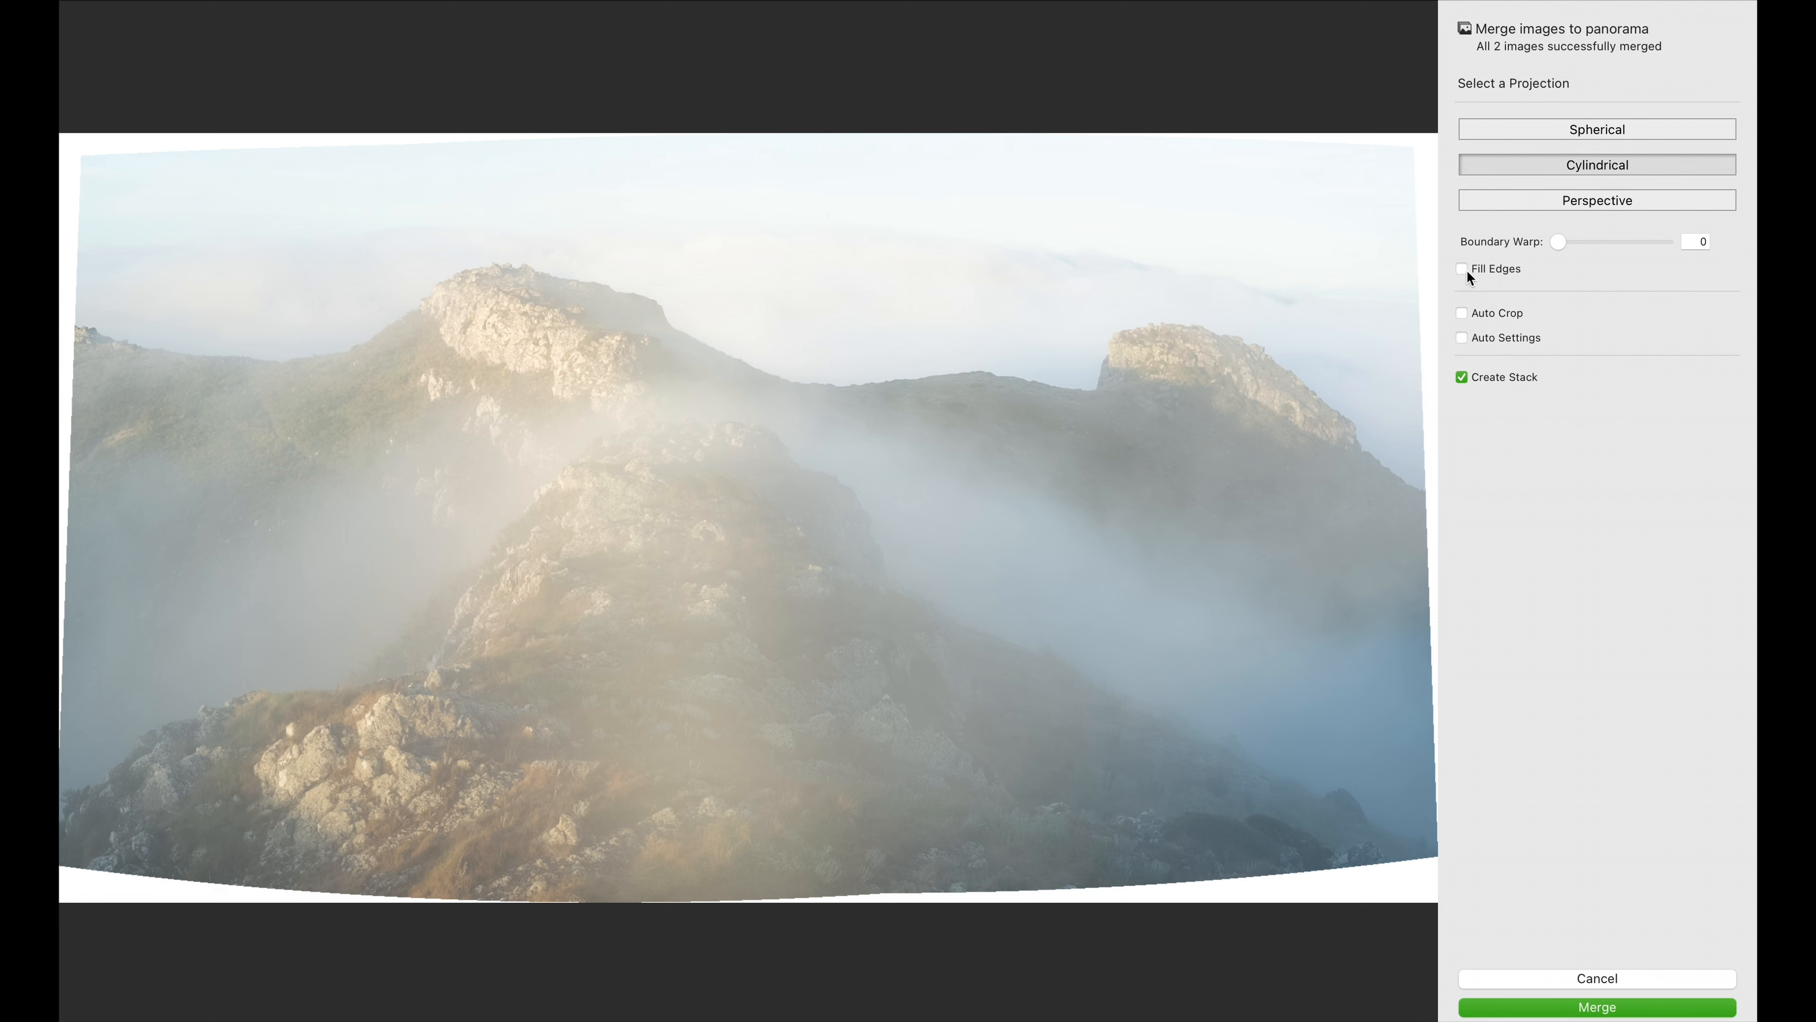
# Step: Enable Fill Edges and merge the two misty ridge photos into a stacked panorama with cylindrical projection
pyautogui.click(1463, 268)
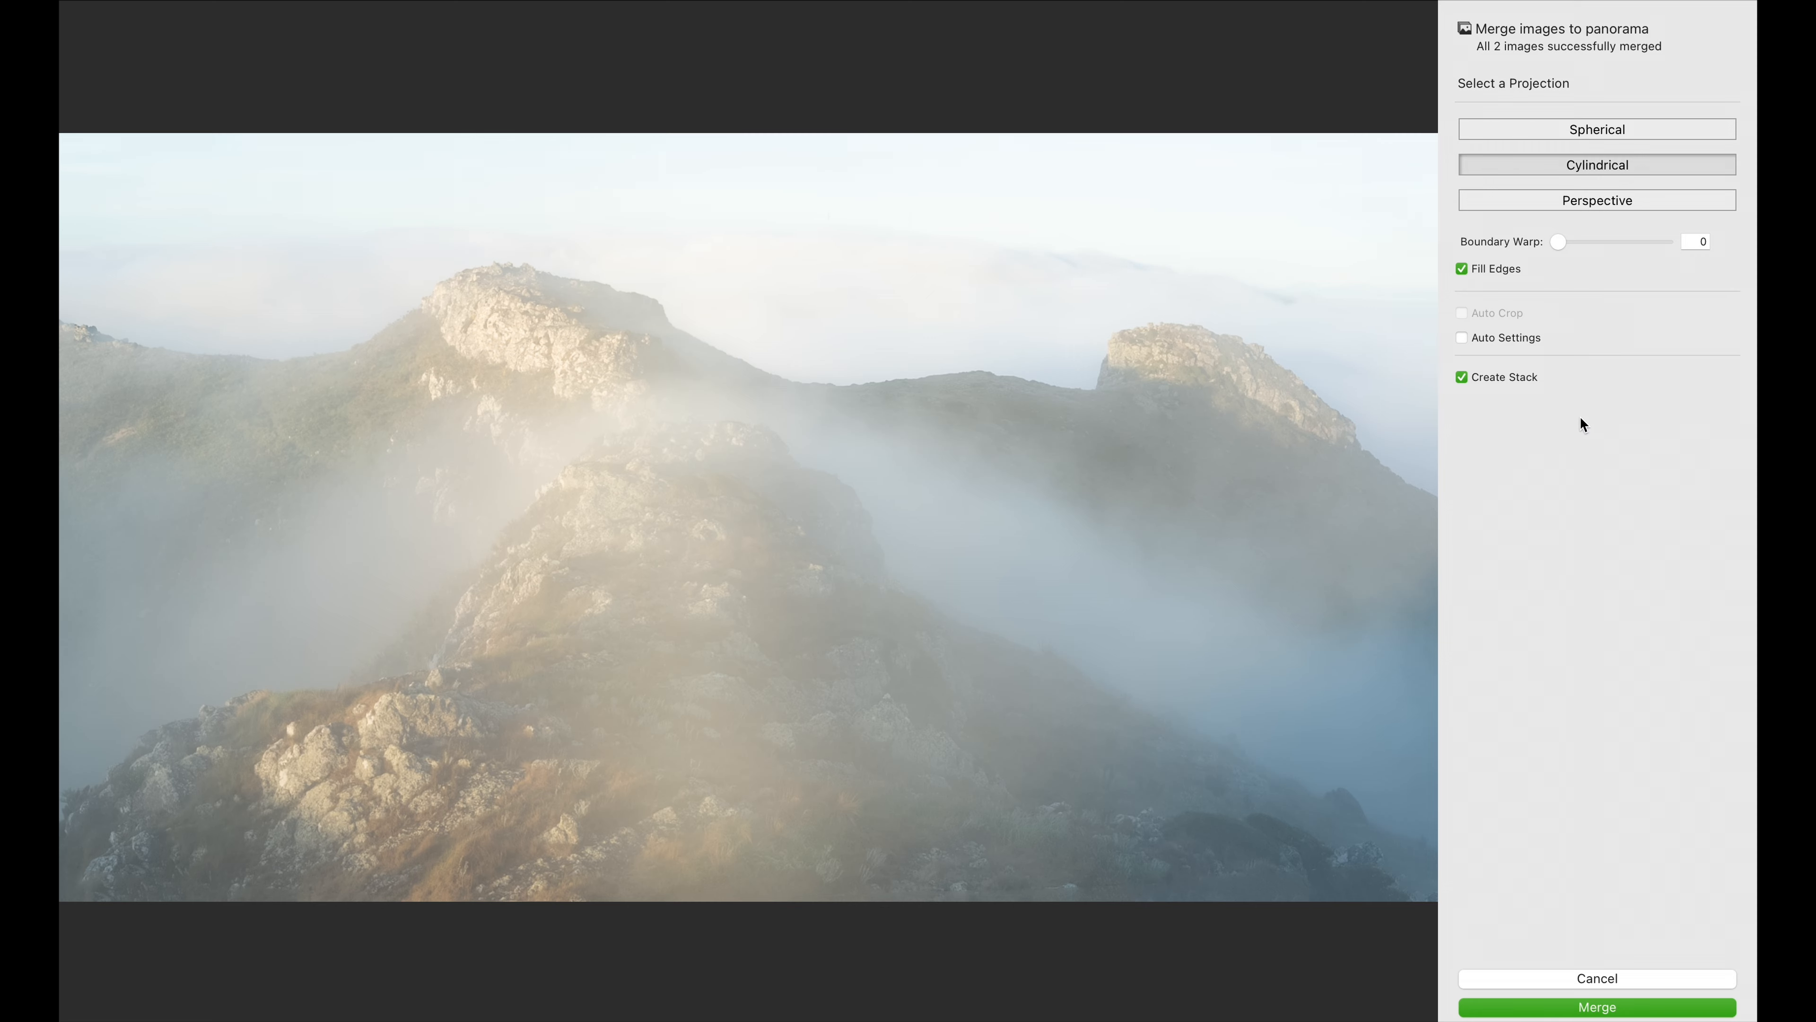
pyautogui.click(1621, 1007)
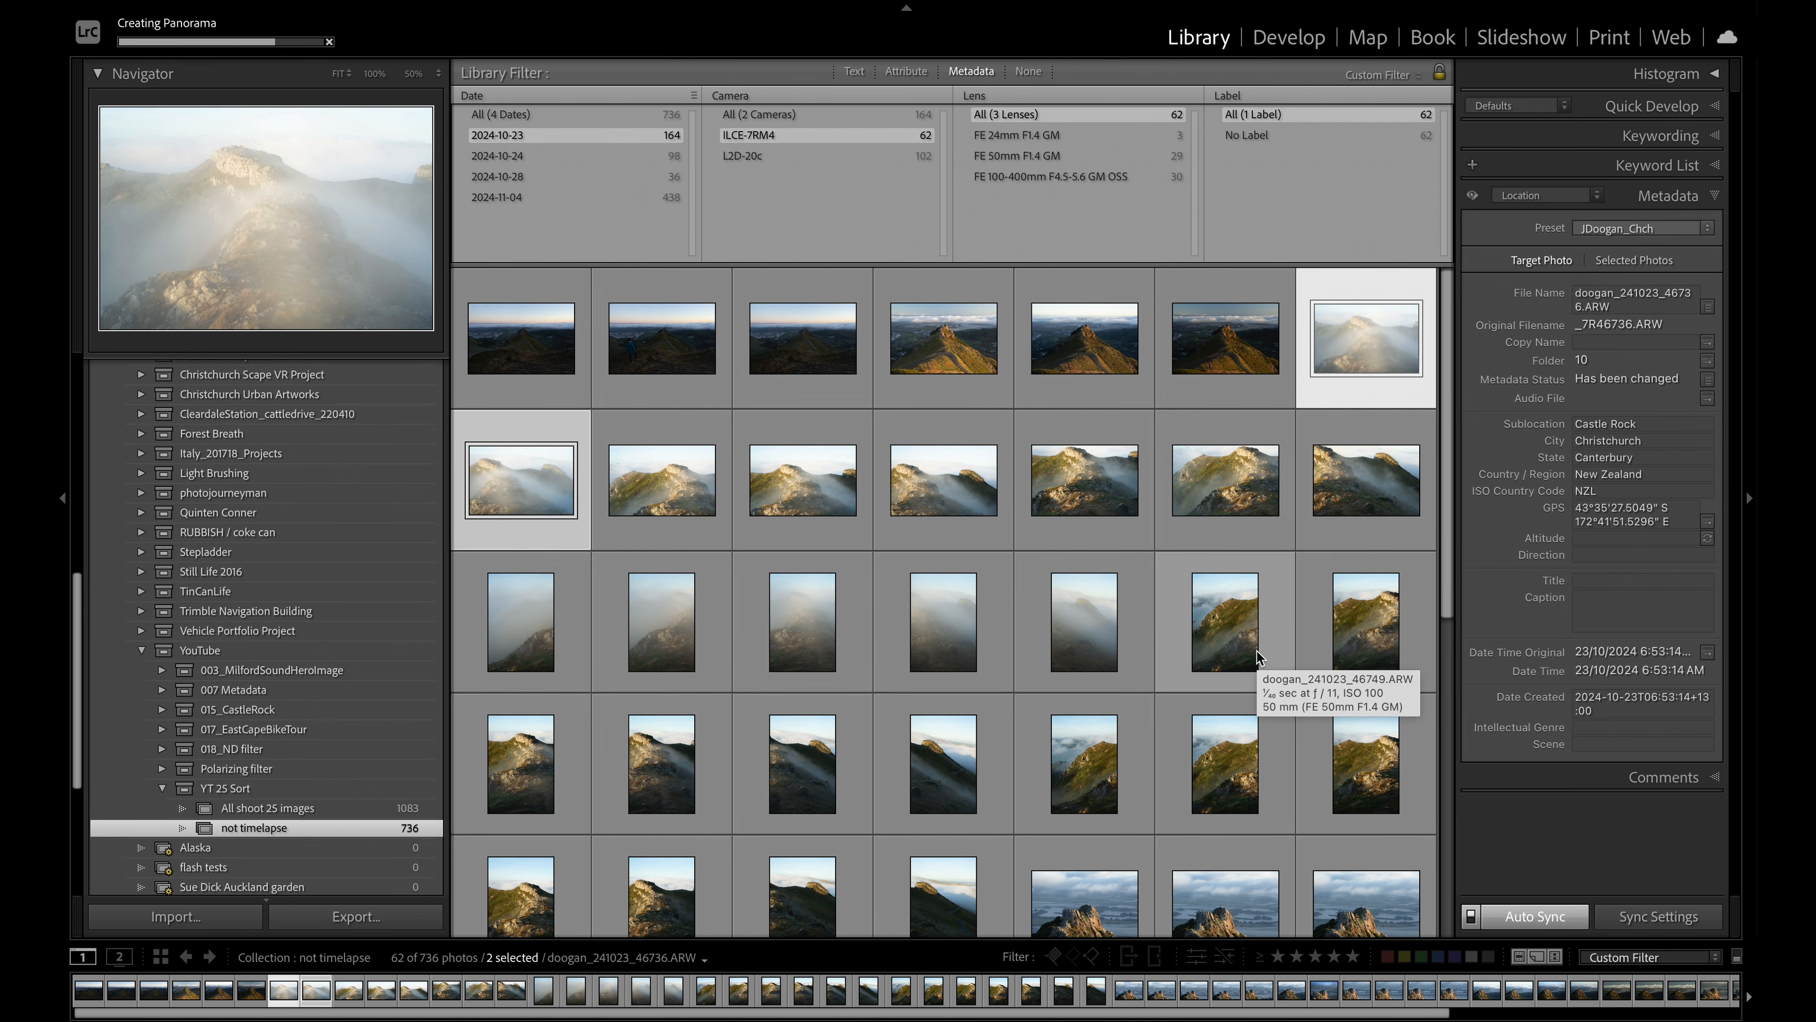
# Step: Expand and collapse the new misty panorama's stack to check its source frames, and rate the panorama one star
pyautogui.scroll(-2, 948, 795)
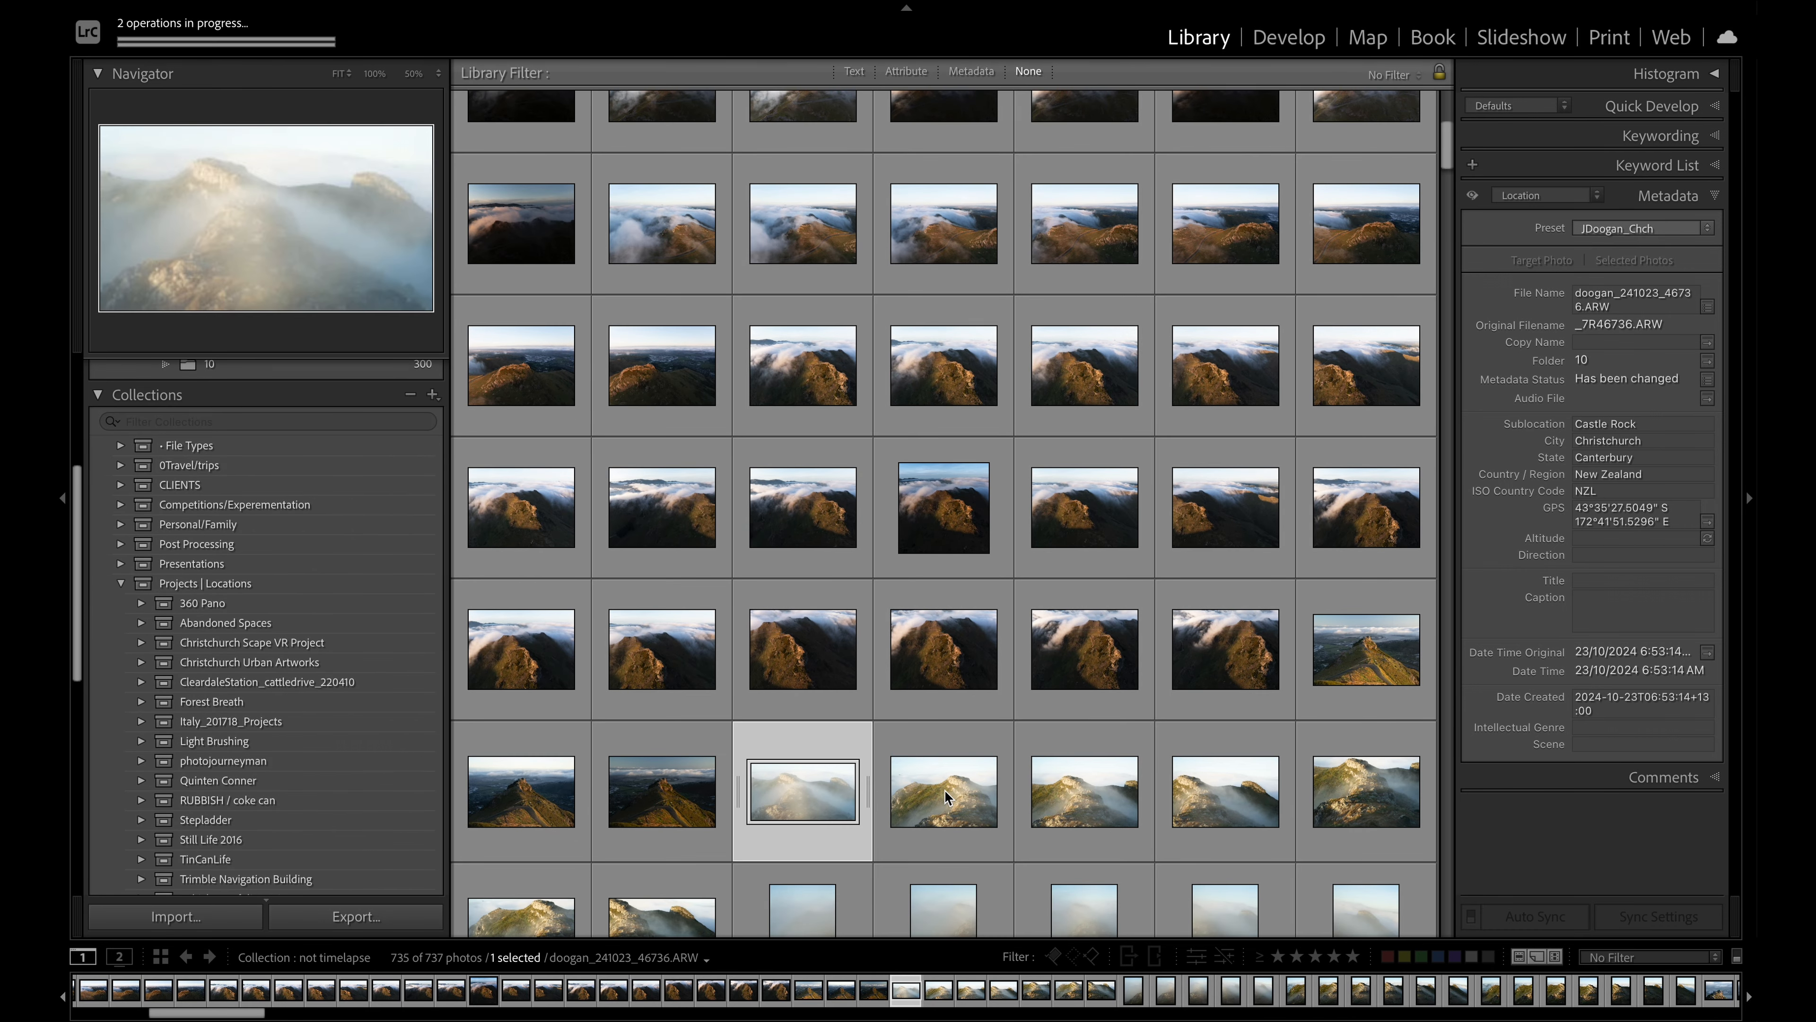
pyautogui.scroll(-1, 946, 796)
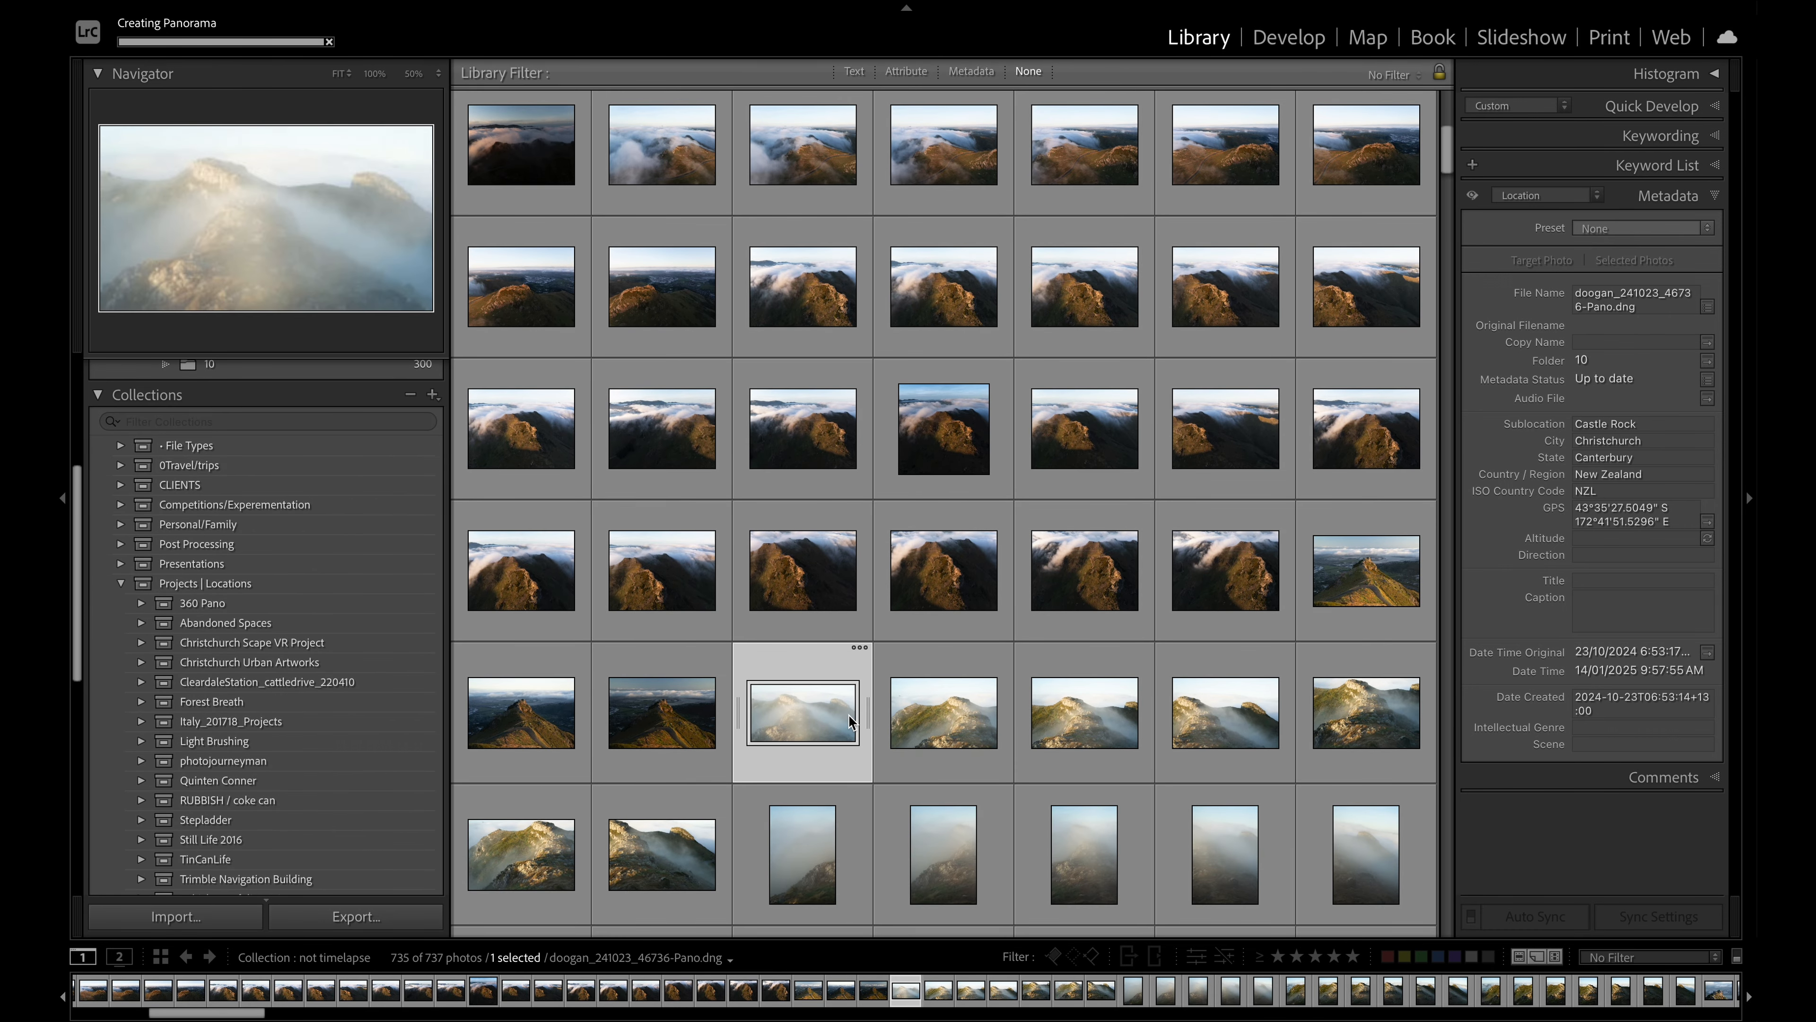
pyautogui.click(866, 718)
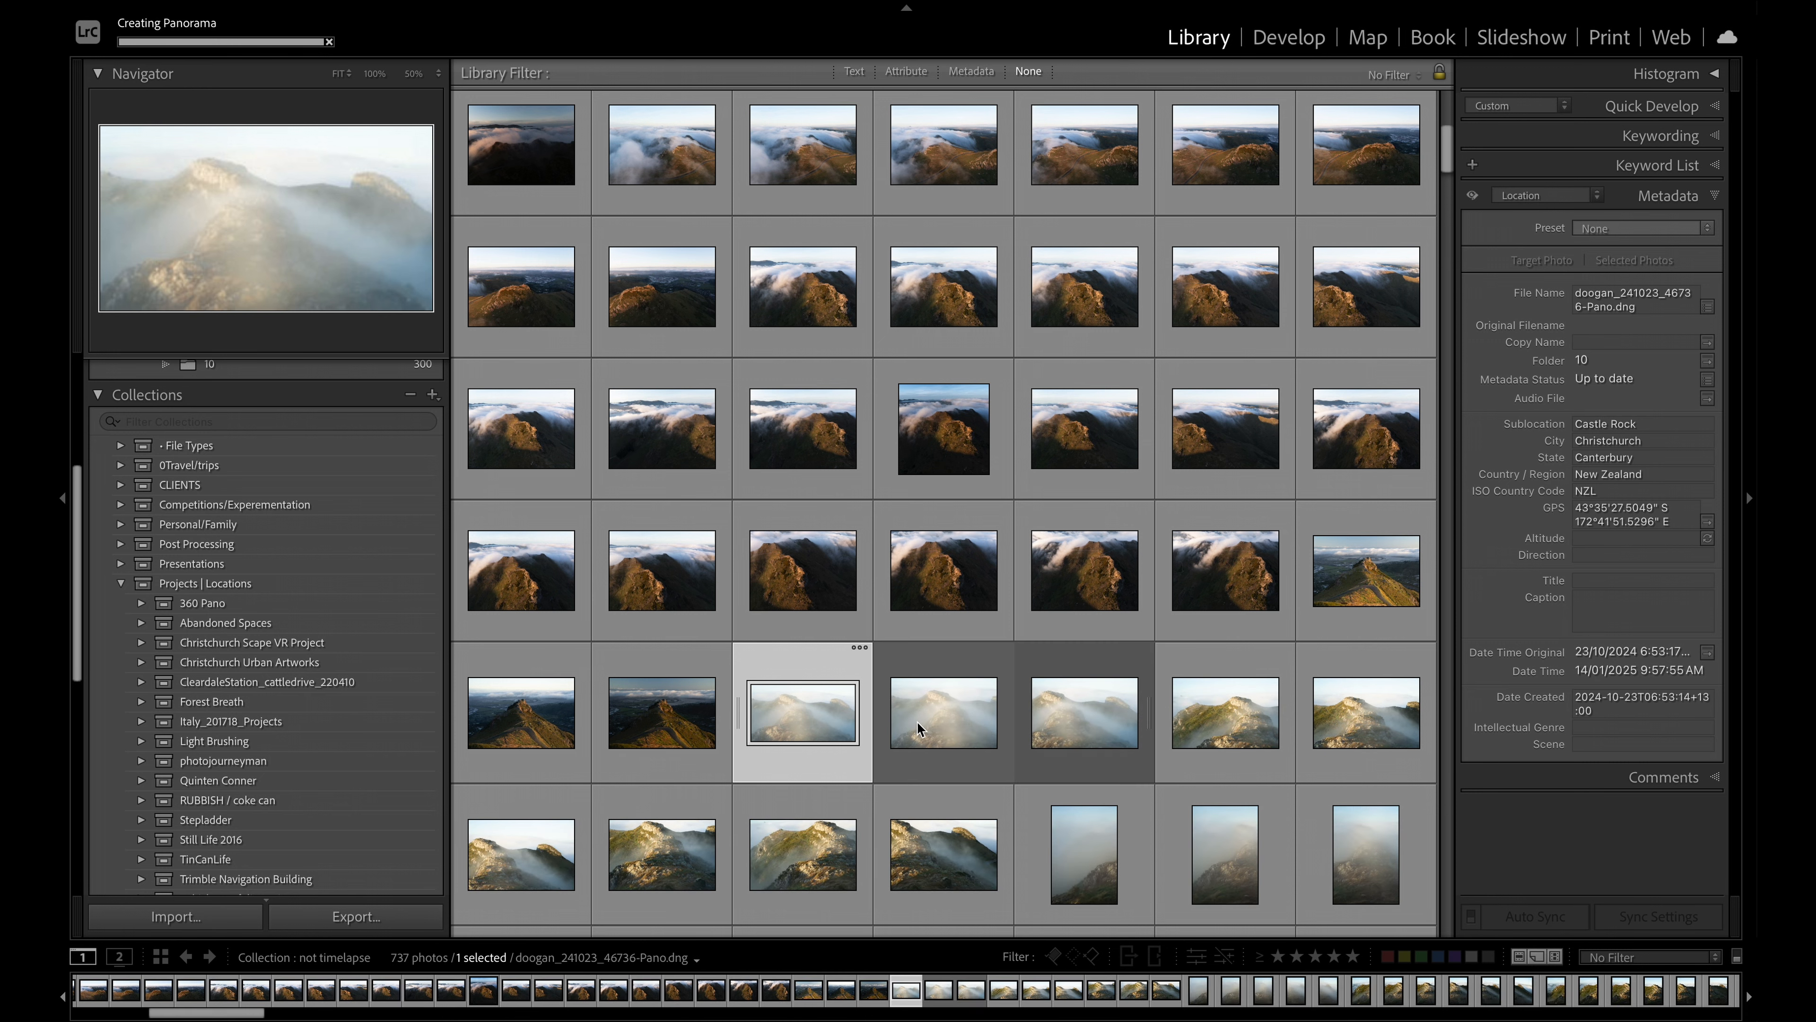
pyautogui.click(1149, 718)
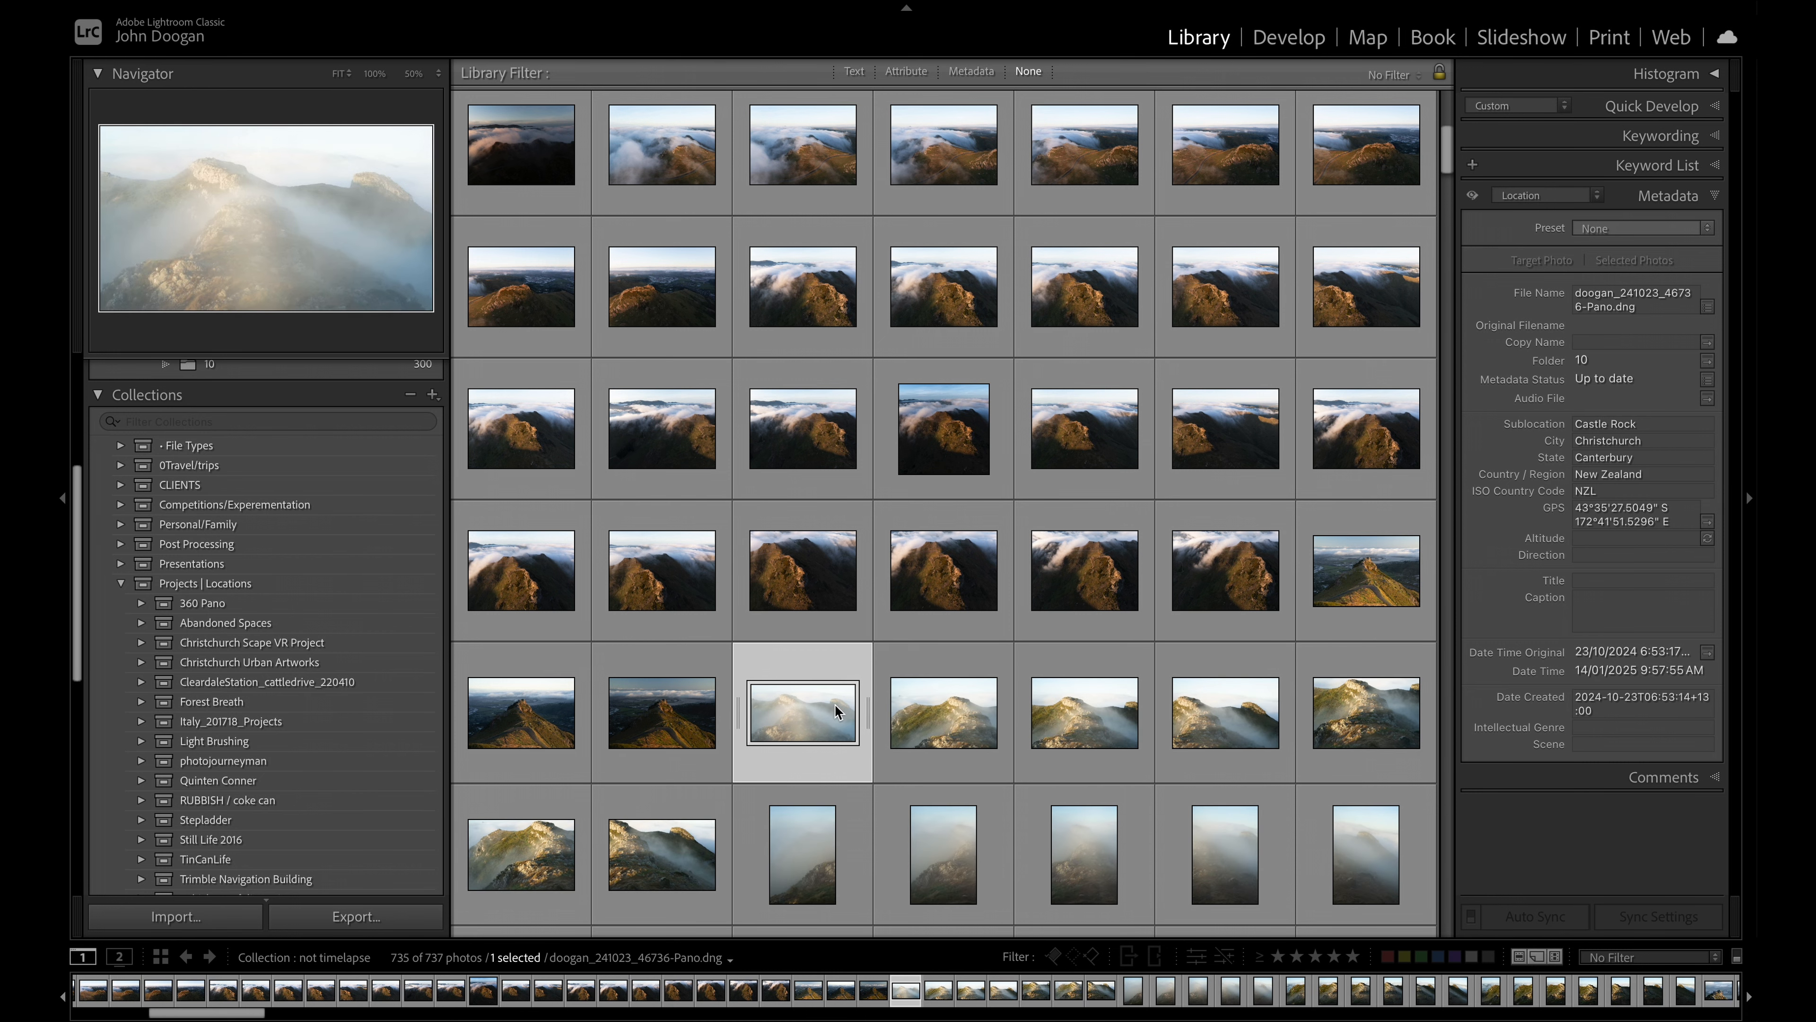
pyautogui.press('1')
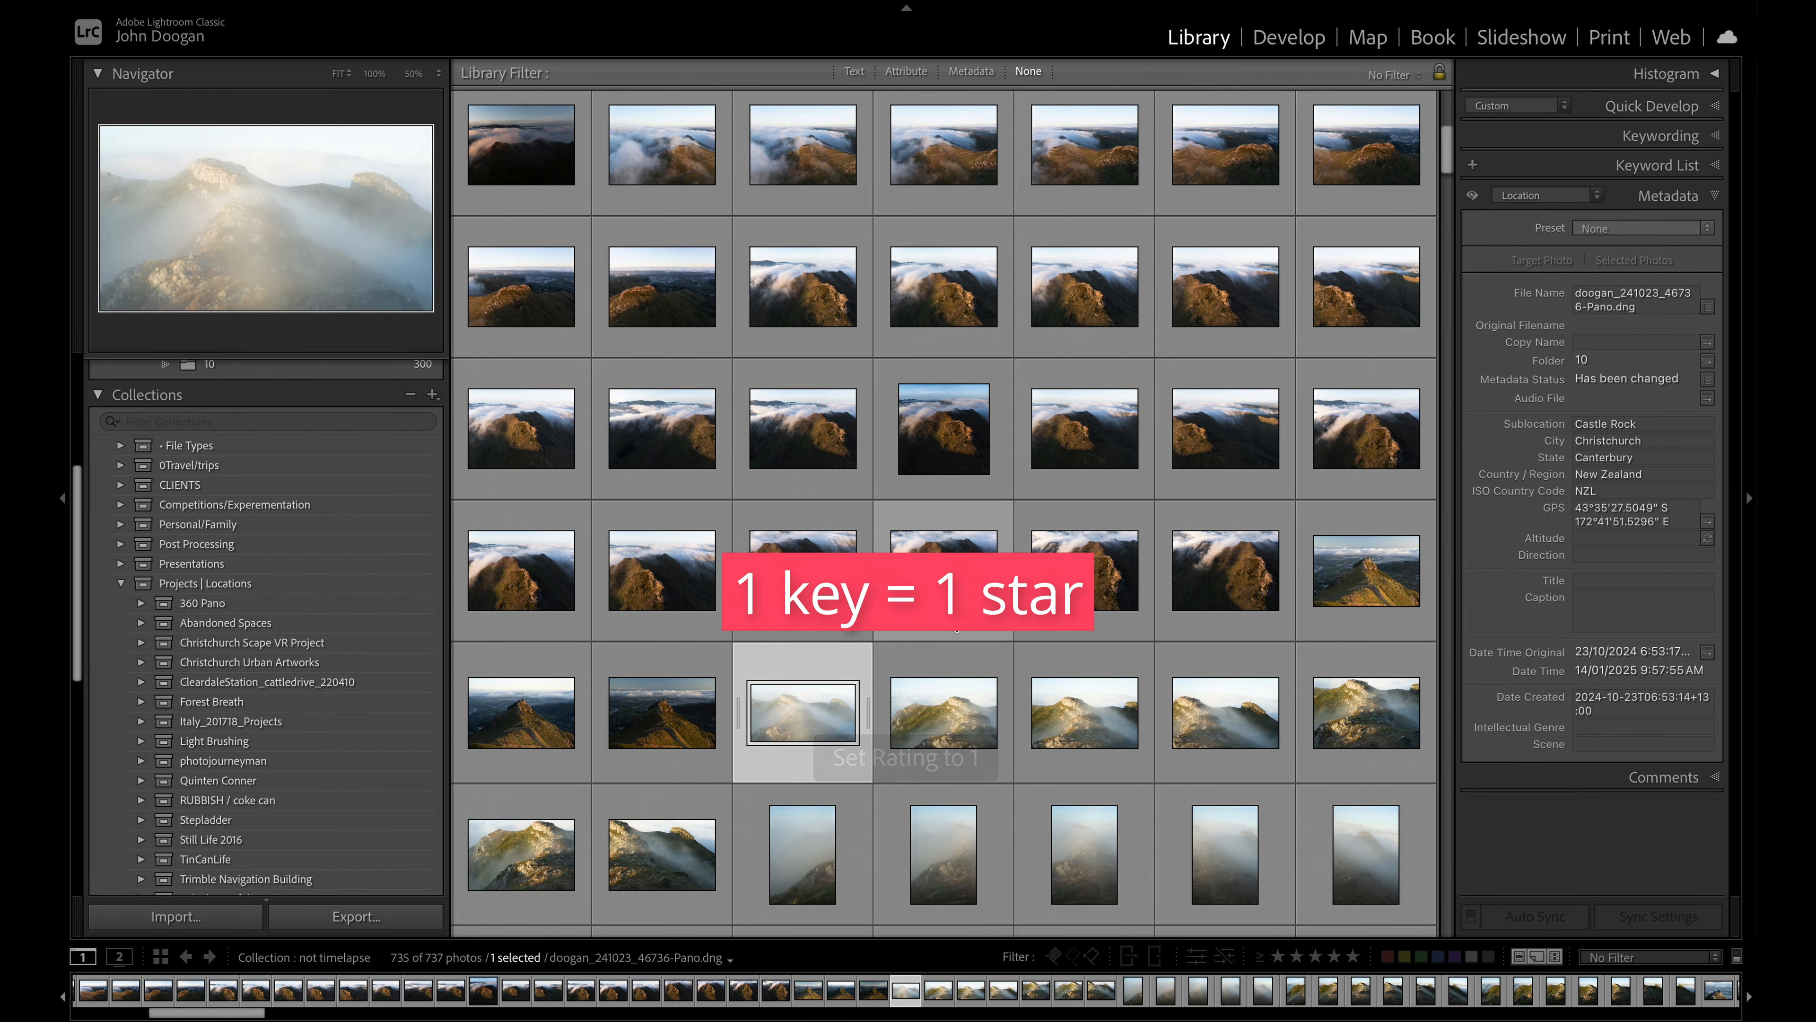
# Step: Merge the fourth to sixth photos of the collection's first row into a panorama using the last settings
pyautogui.scroll(5, 943, 526)
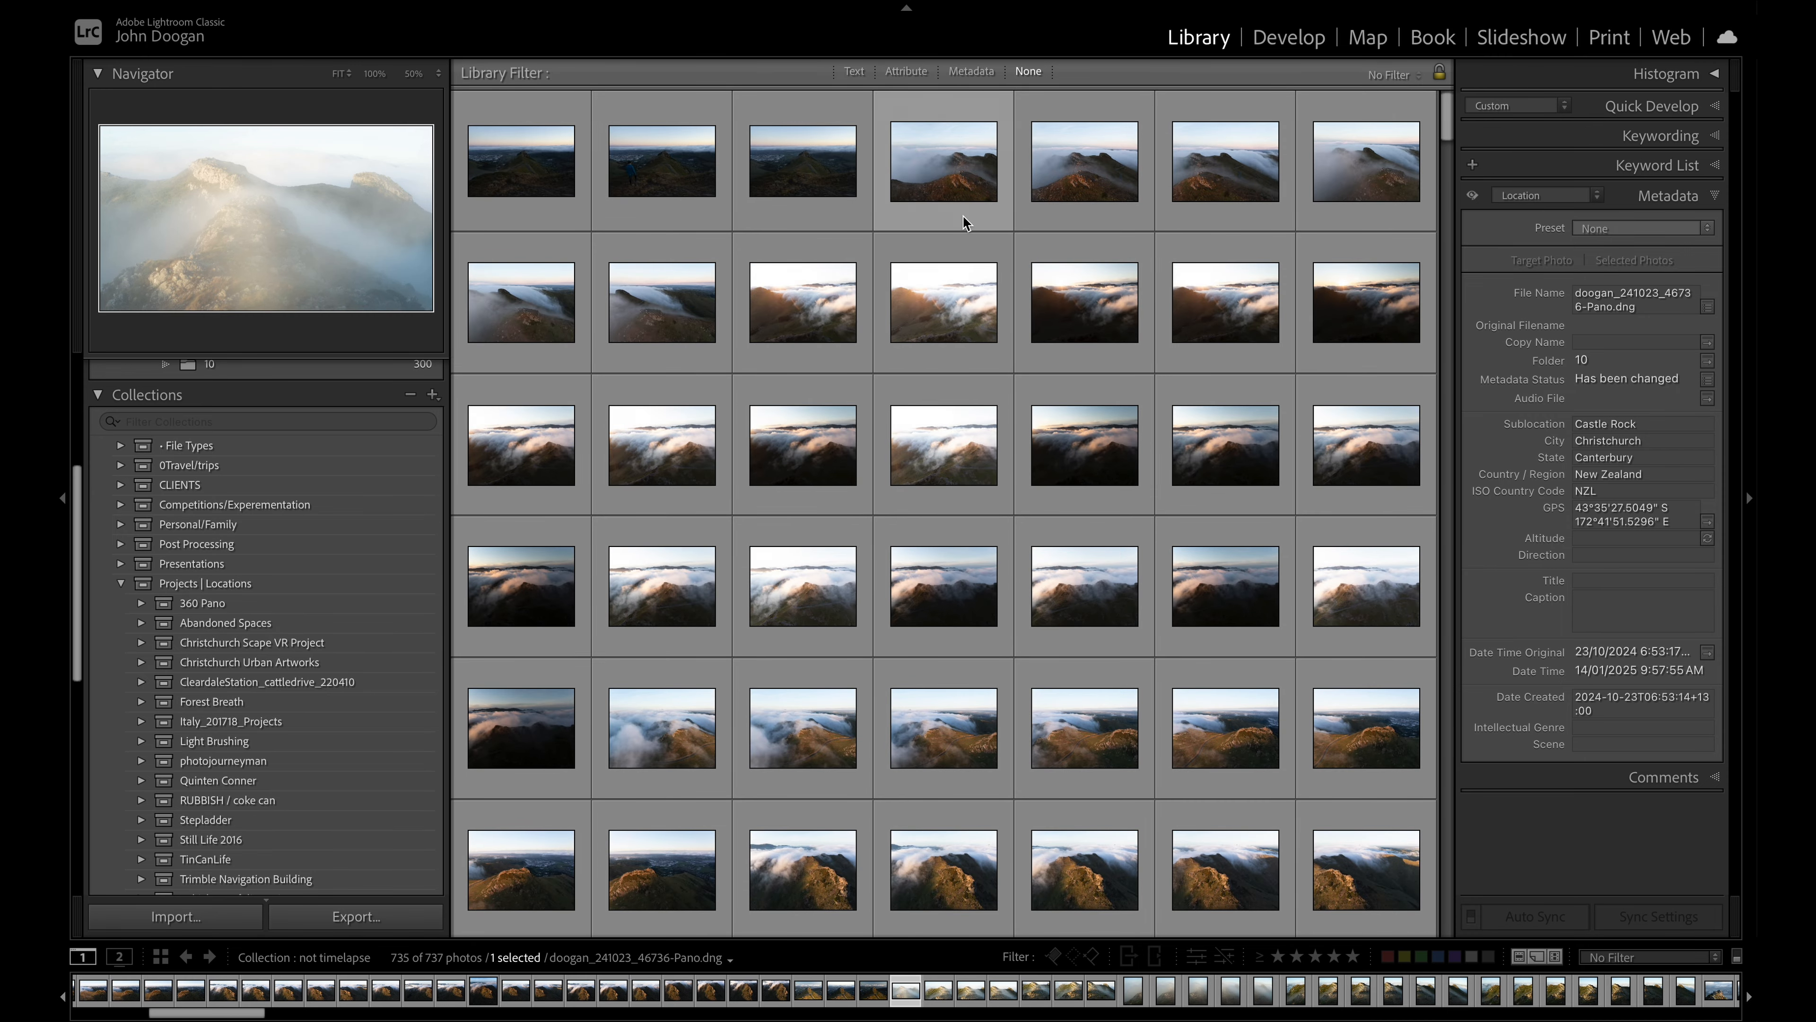
pyautogui.click(949, 178)
pyautogui.keyDown('shift'); pyautogui.click(1224, 186); pyautogui.keyUp('shift')
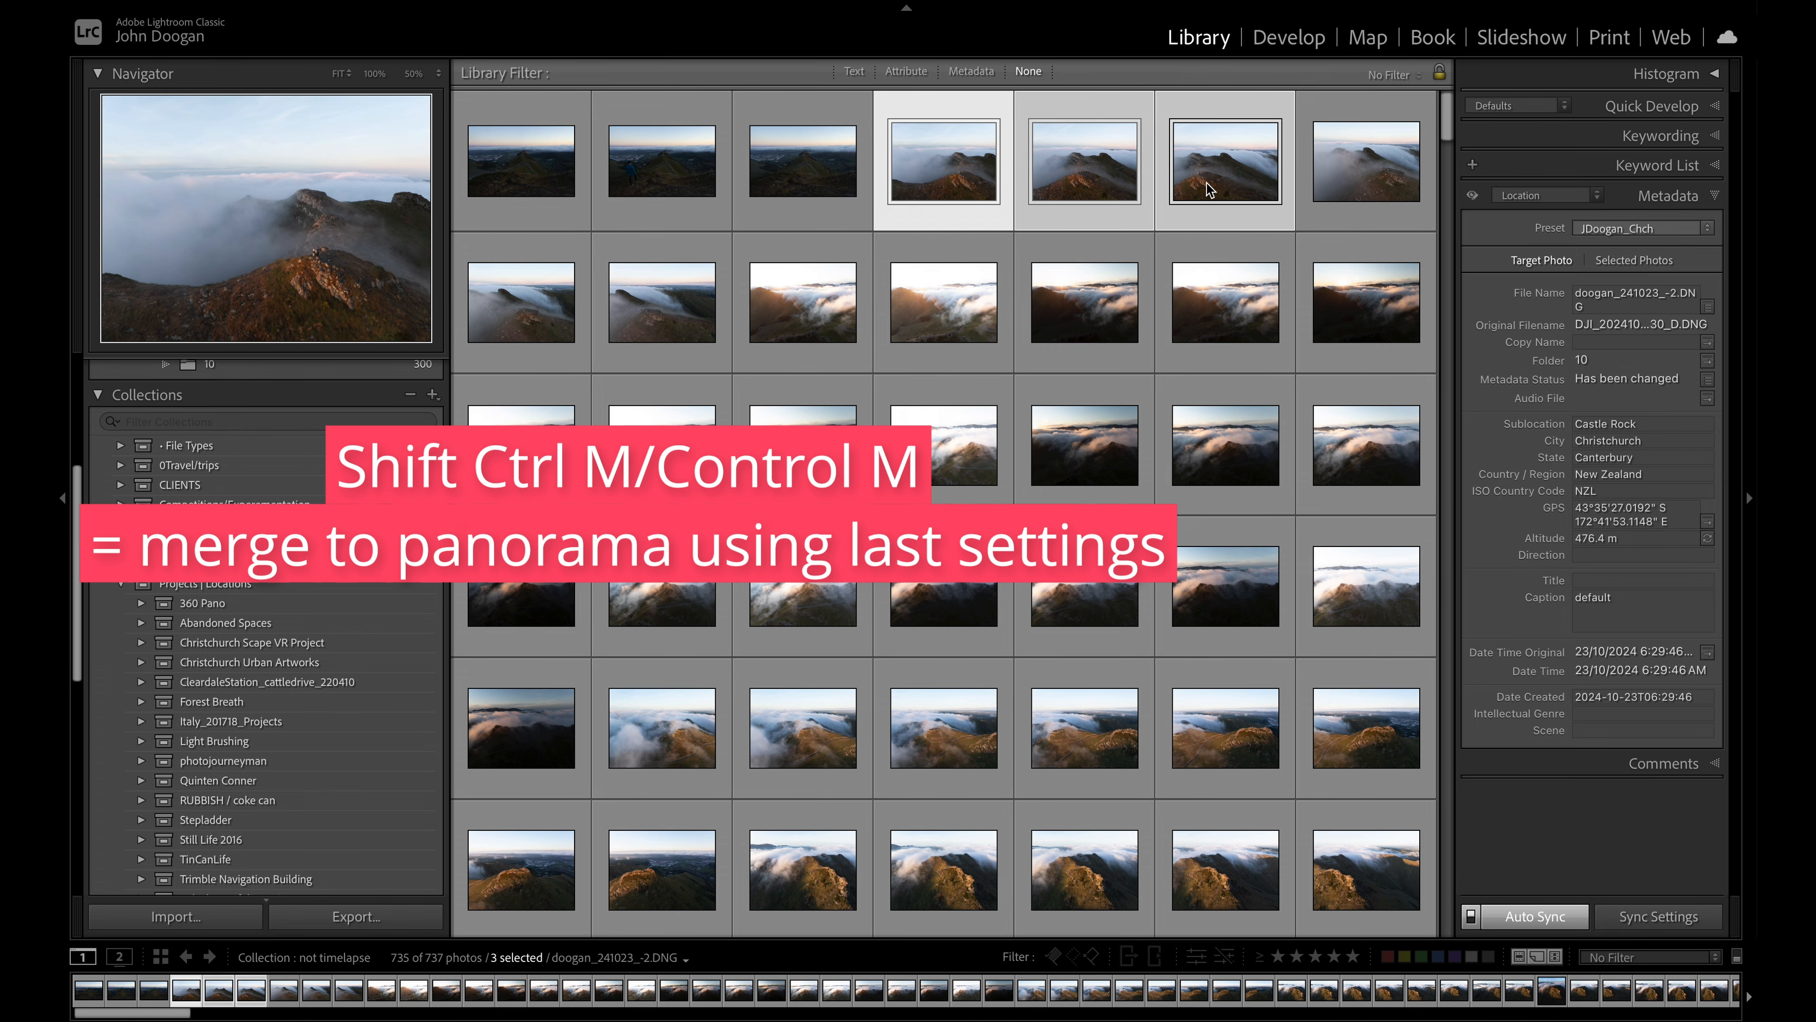
pyautogui.hotkey('ctrl', 'shift', 'm')
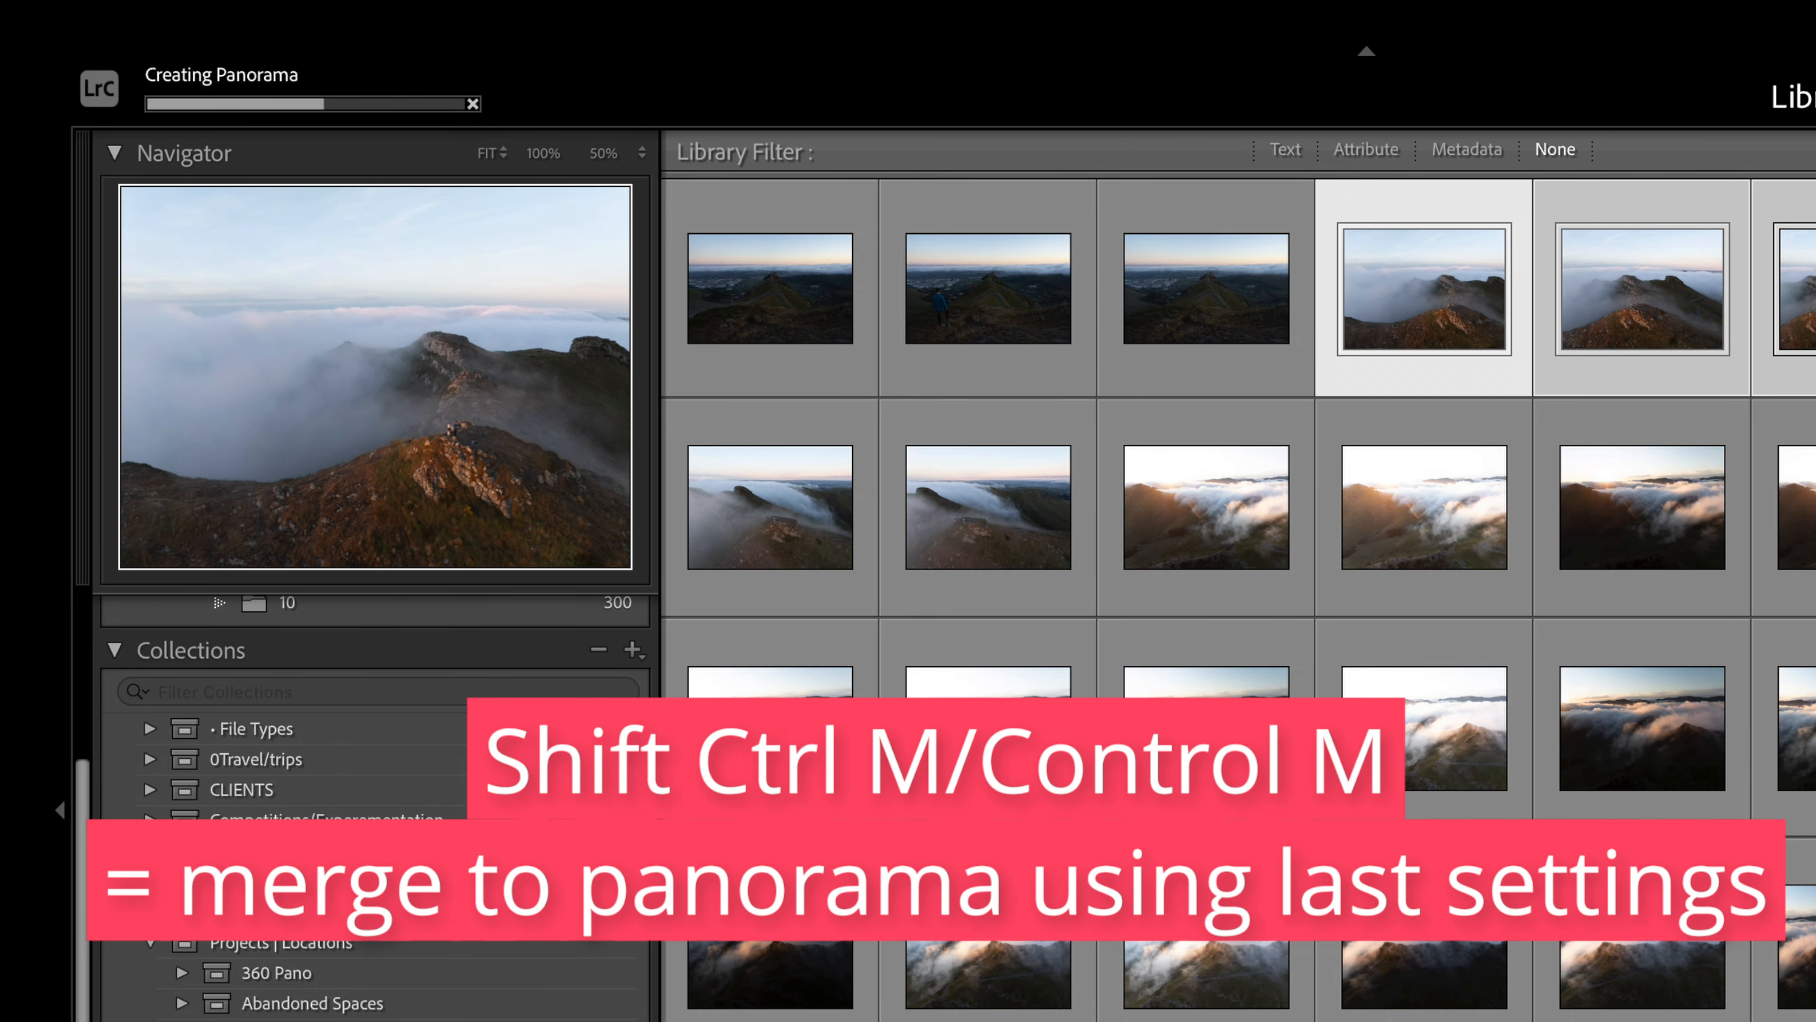
# Step: Merge the first row's last photo and the second row's first two into a panorama using the last settings
pyautogui.click(1406, 168)
pyautogui.keyDown('shift'); pyautogui.click(988, 493); pyautogui.keyUp('shift')
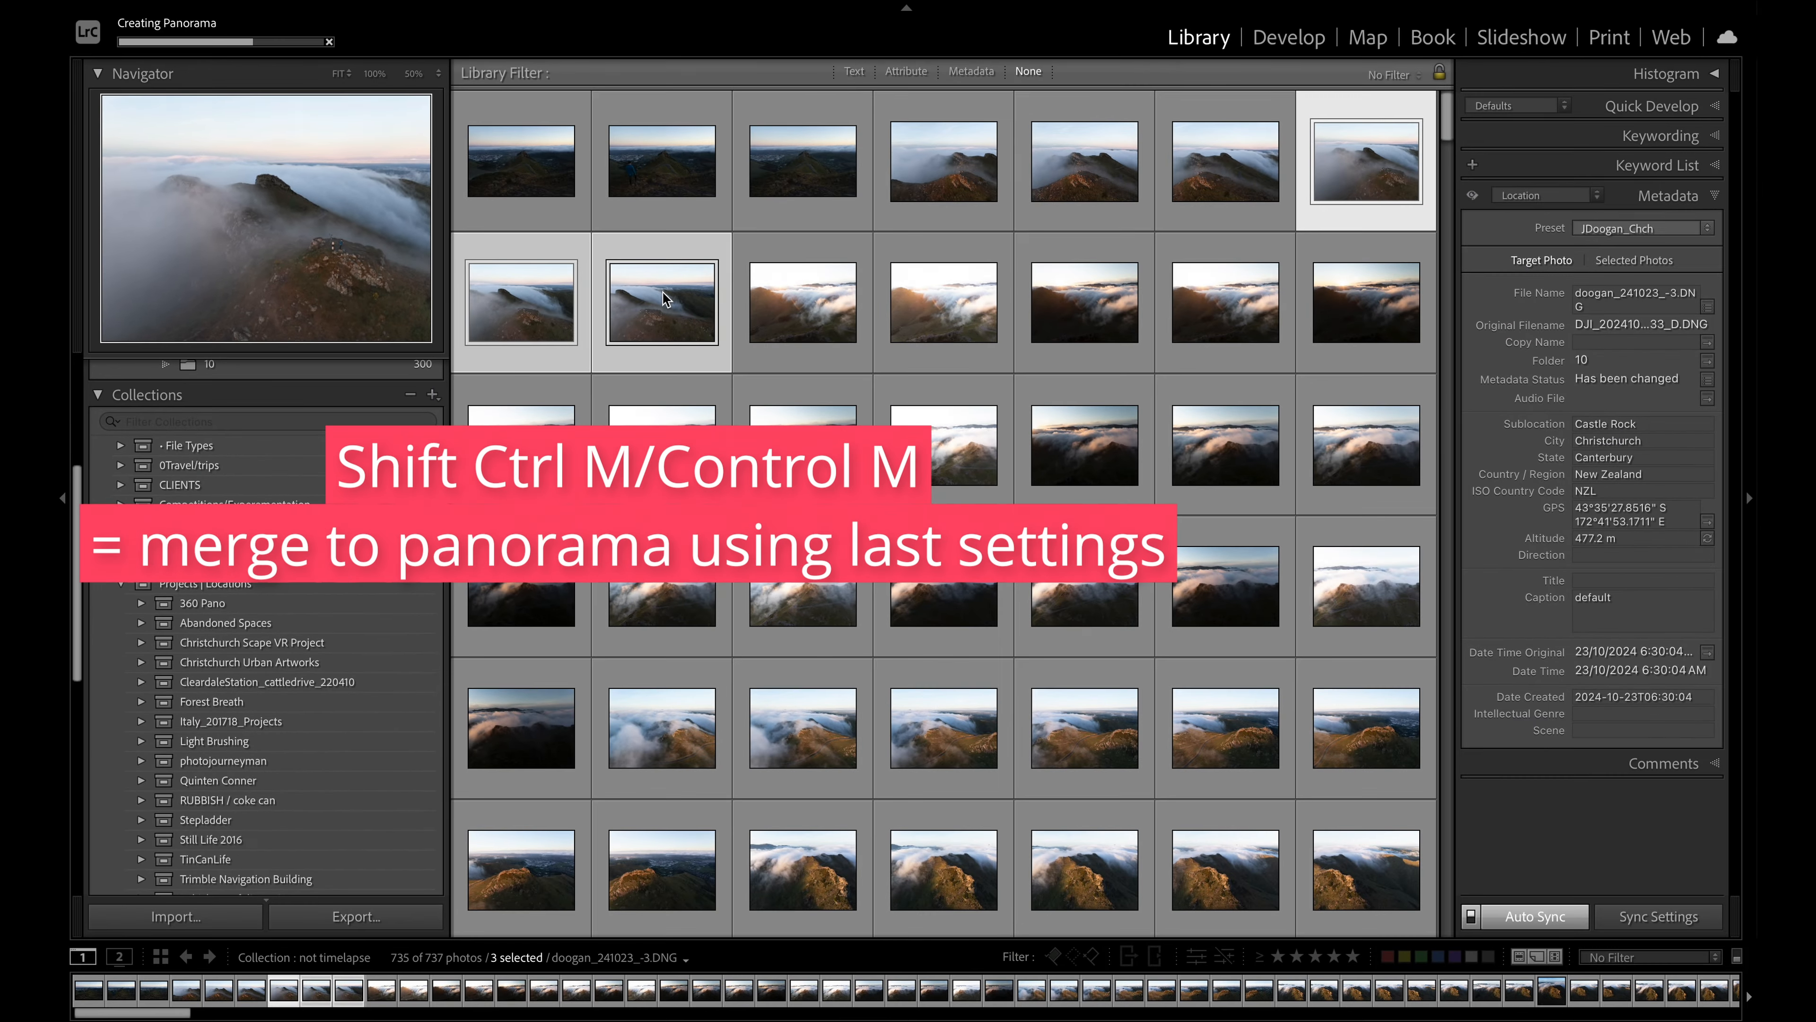
pyautogui.hotkey('ctrl', 'shift', 'm')
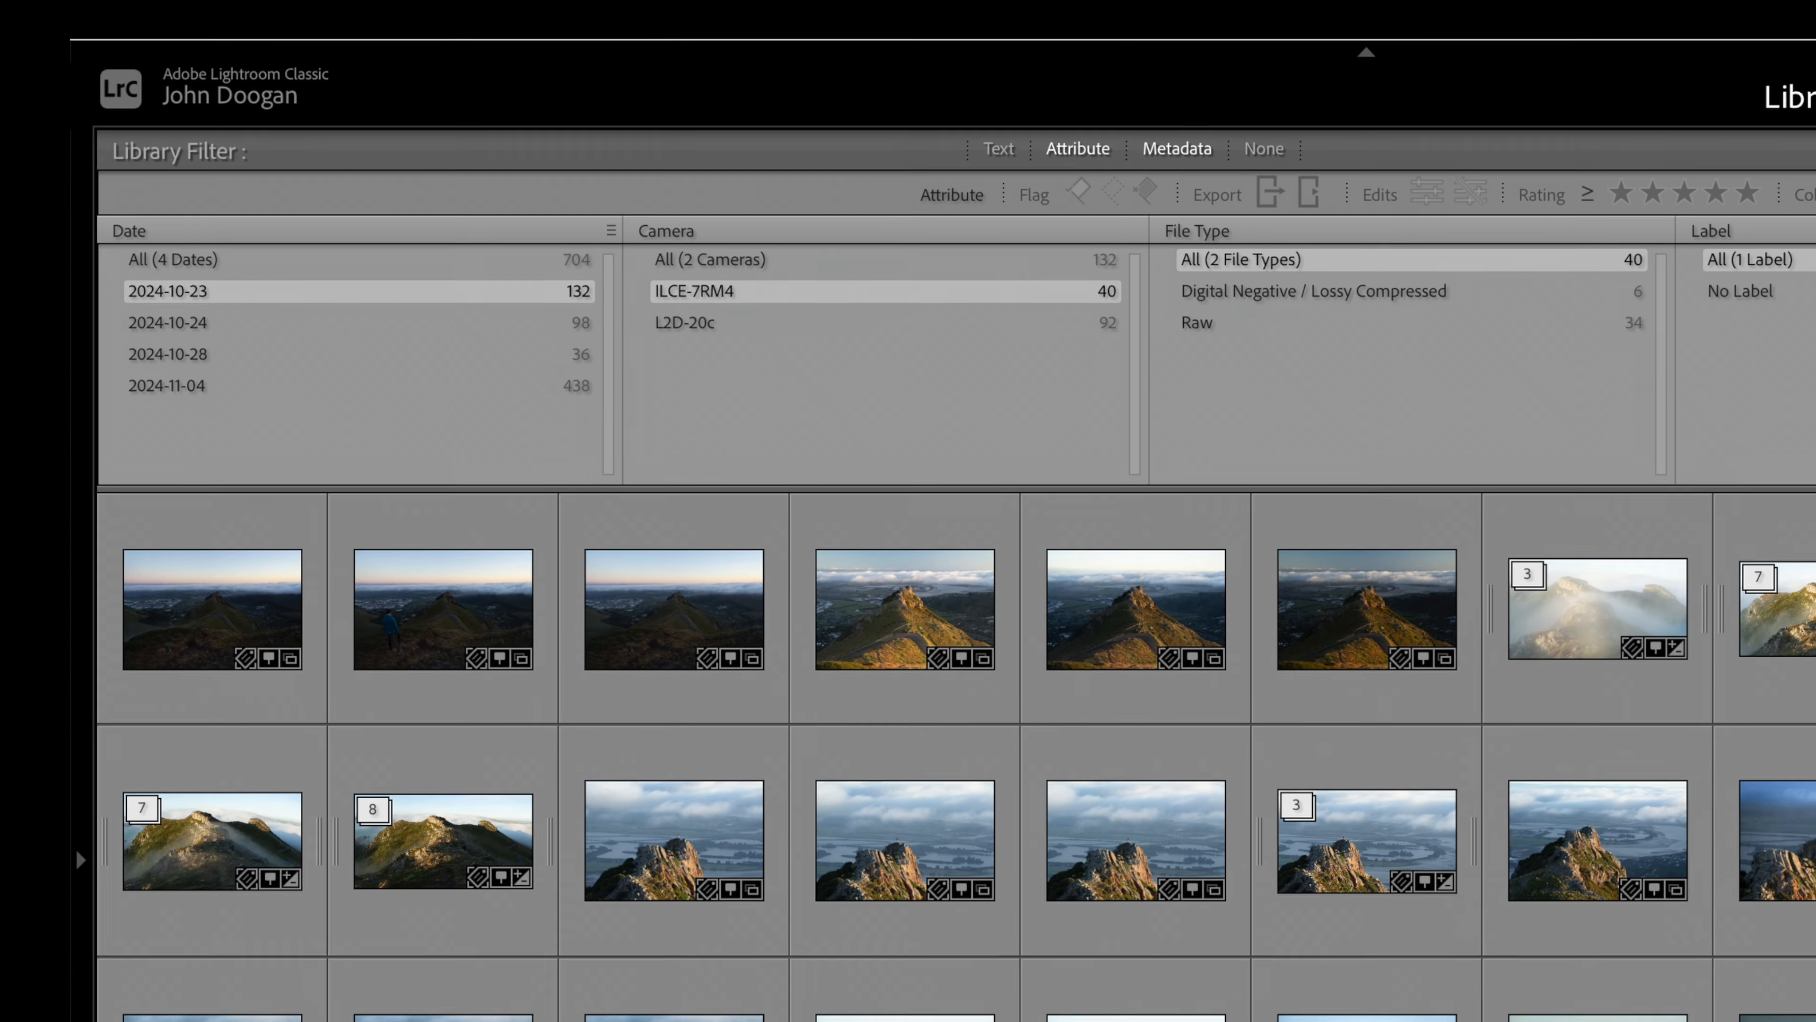
# Step: Filter the ILCE-7RM4 photos by file type to show only Digital Negative / Lossy Compressed files
pyautogui.click(1231, 231)
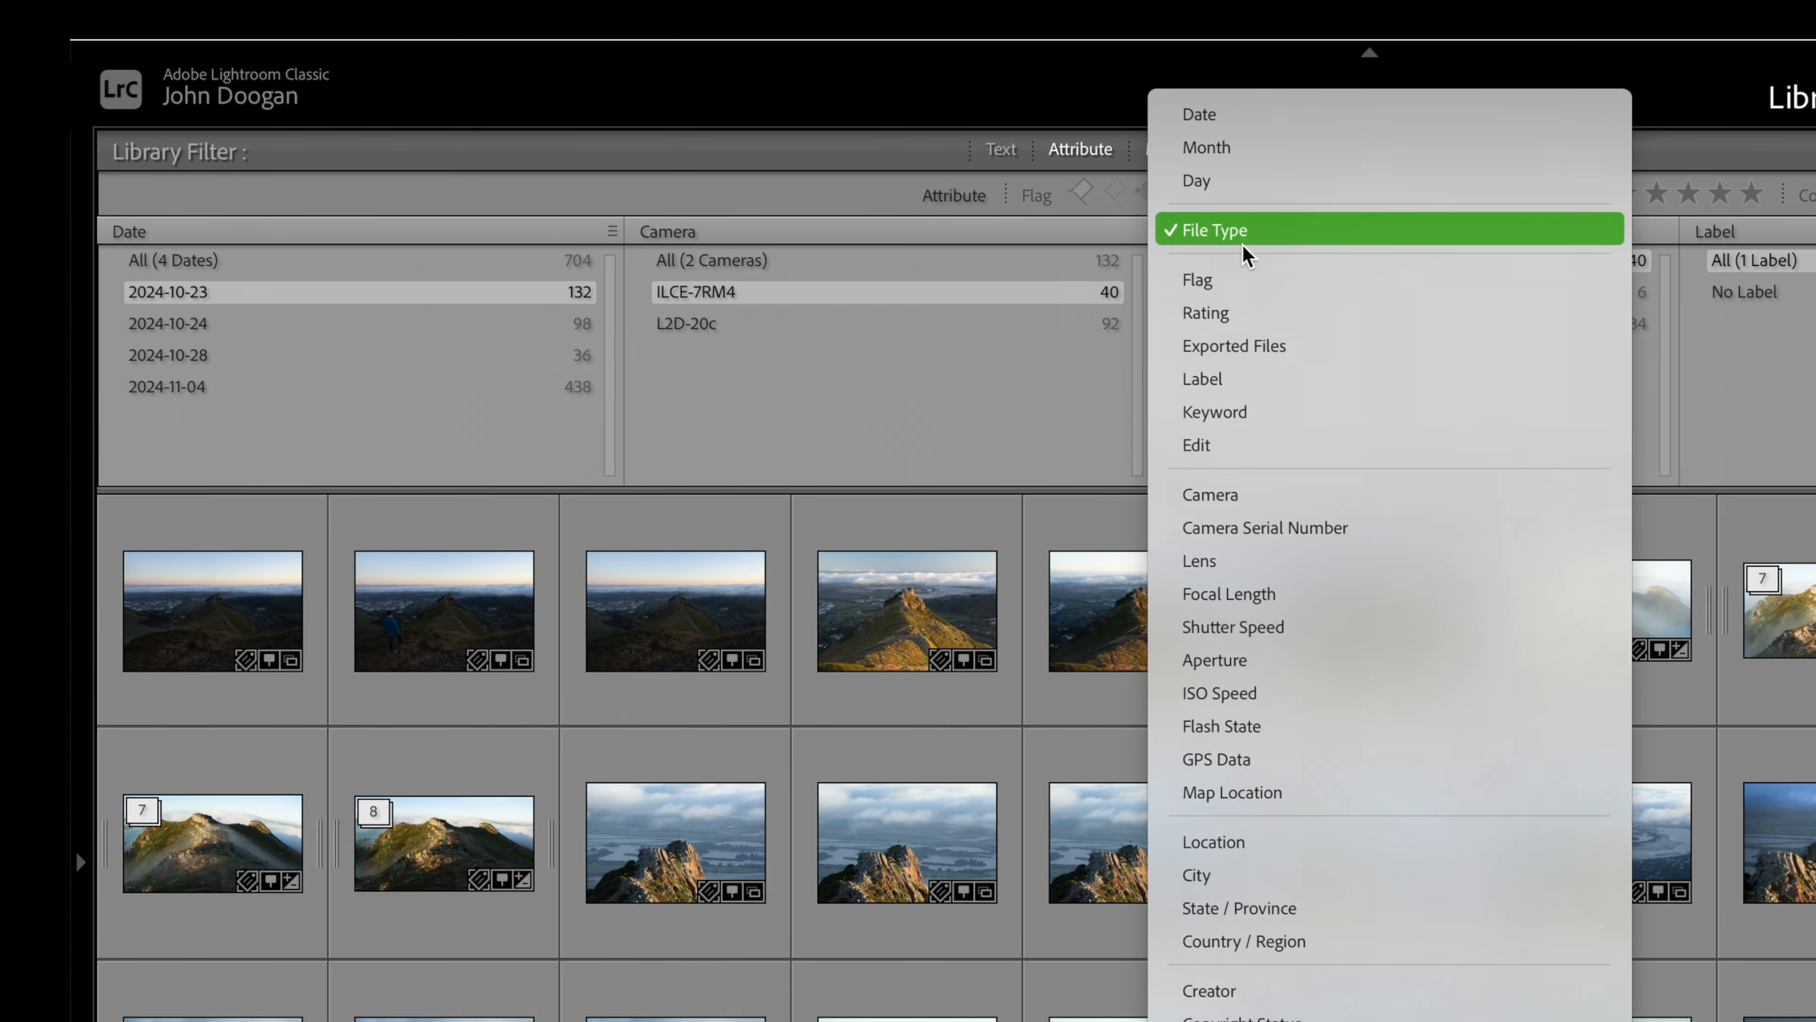
pyautogui.click(1513, 231)
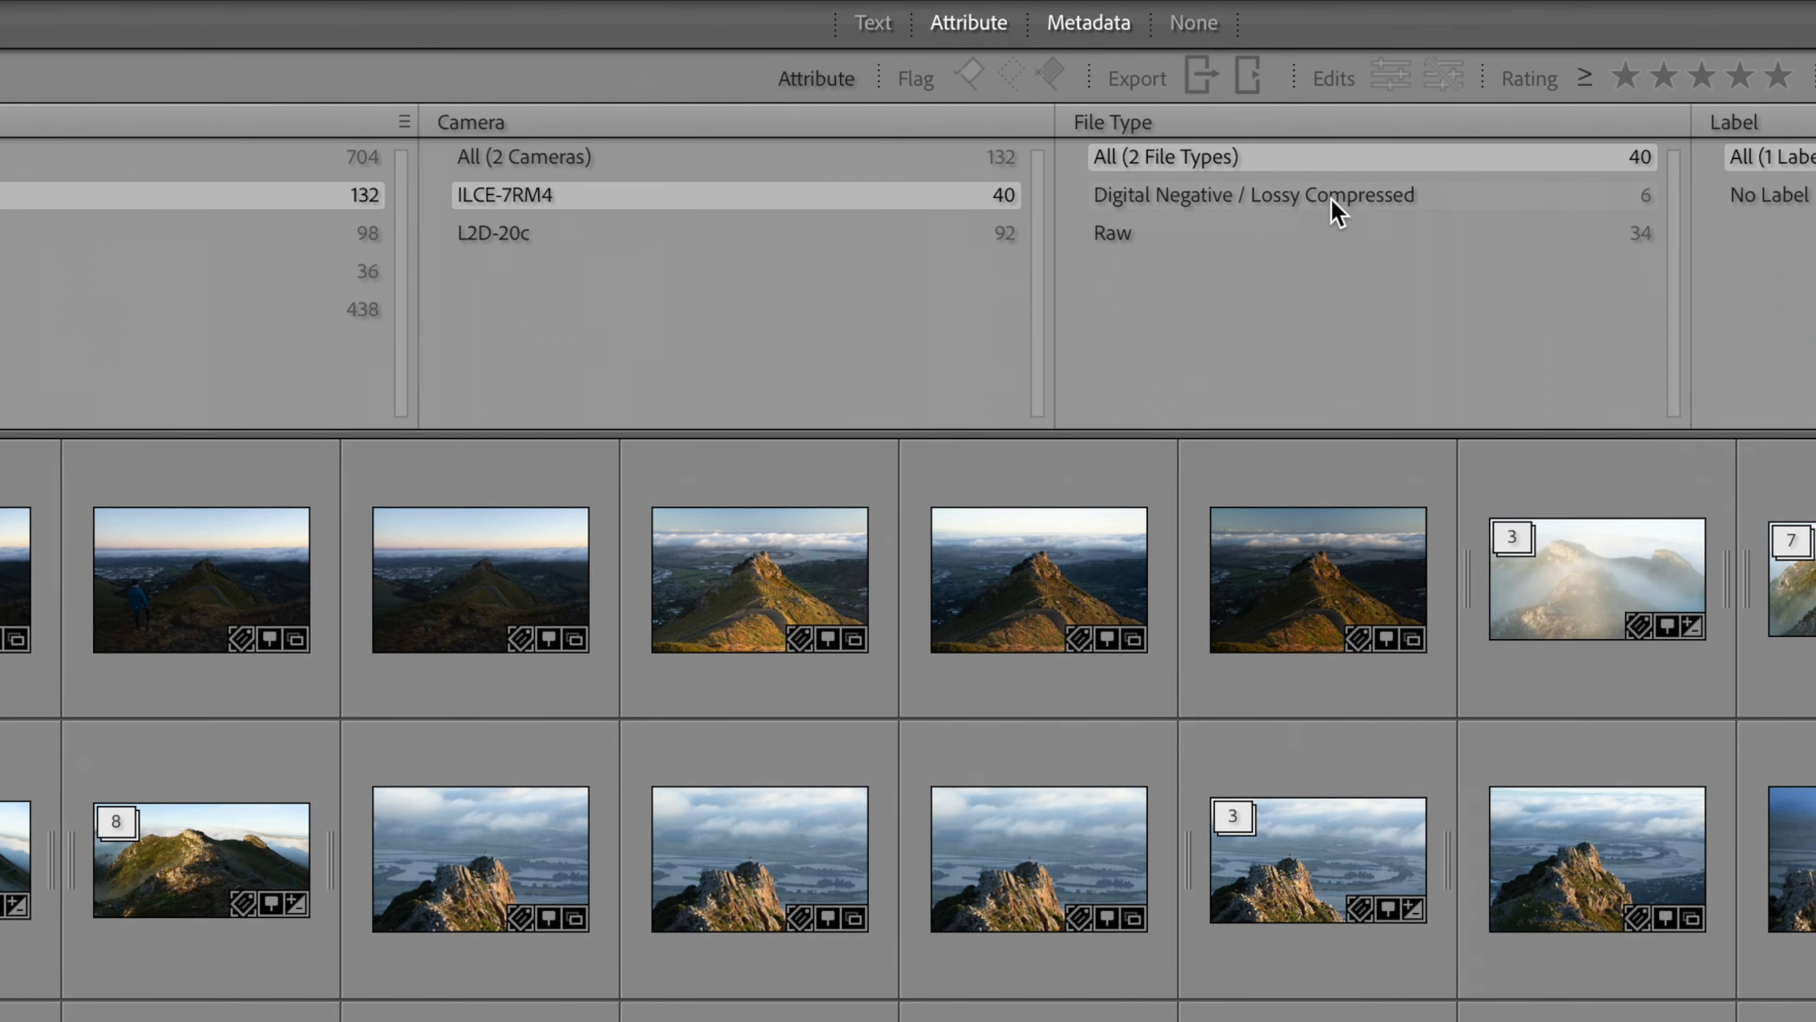
pyautogui.click(1333, 203)
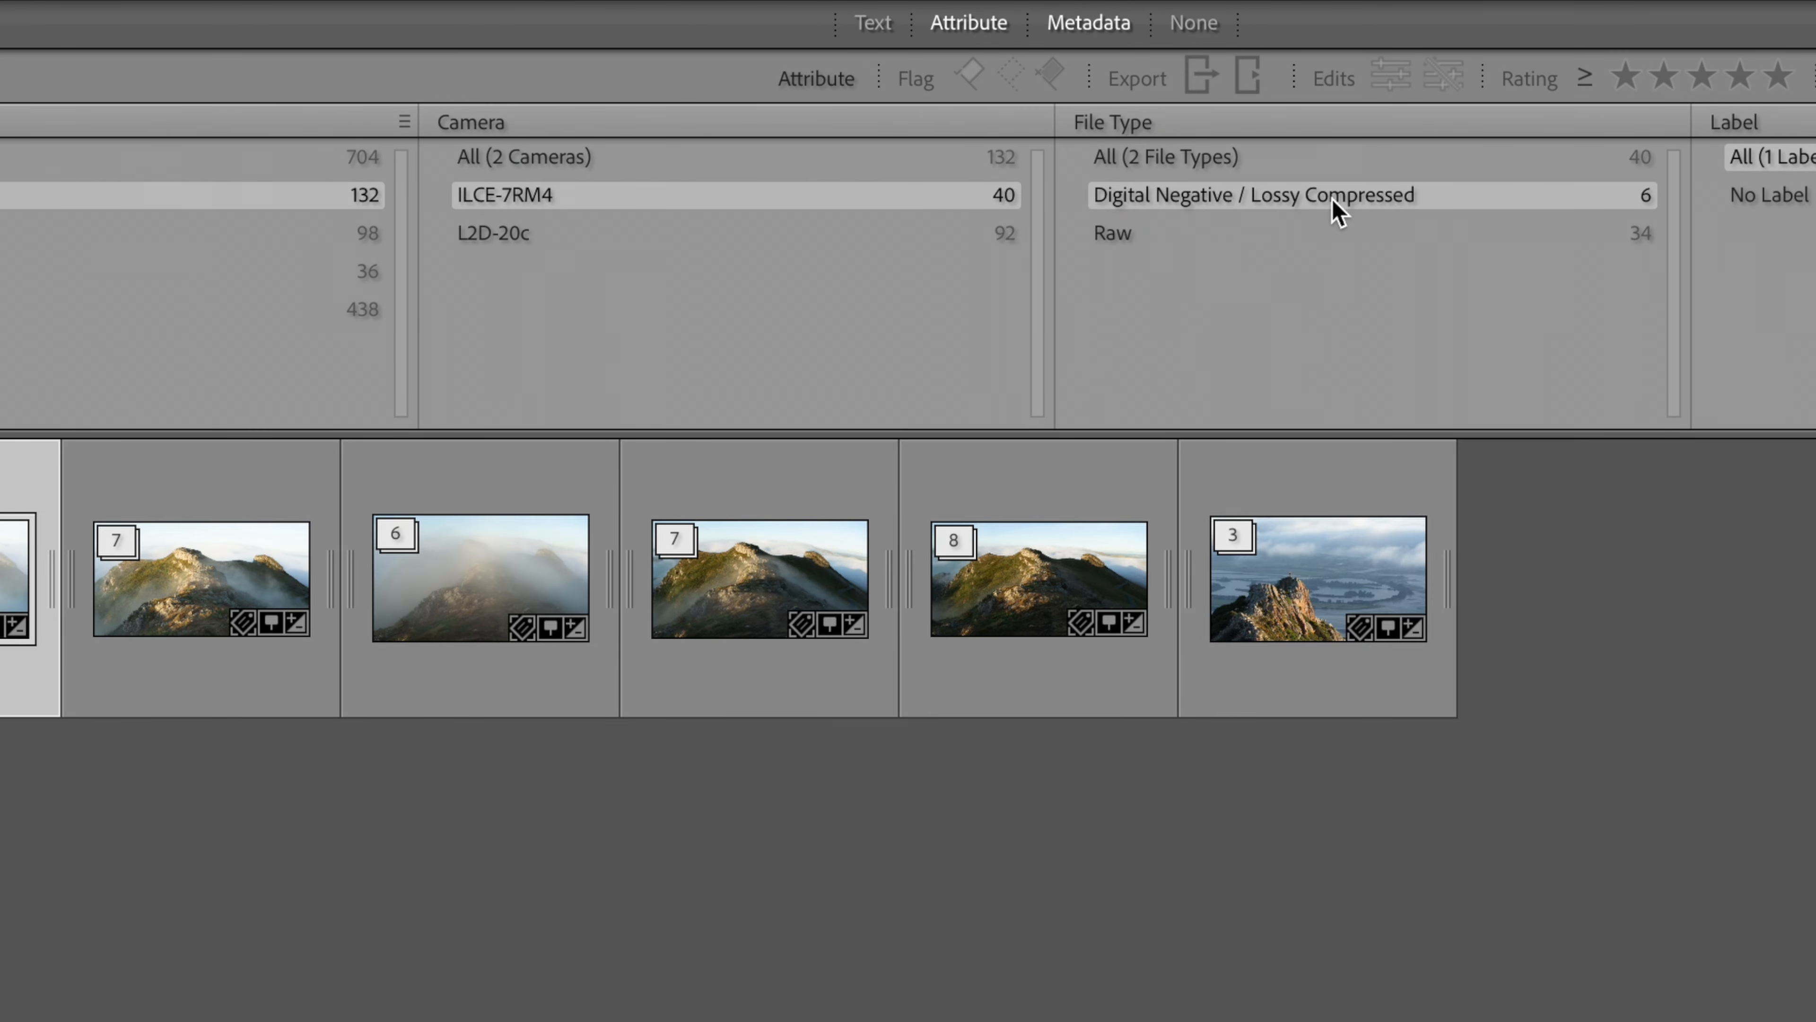
# Step: Examine the rock detail of the eight-frame stack's panorama at close zoom, and return to the thumbnail grid
pyautogui.click(1313, 599)
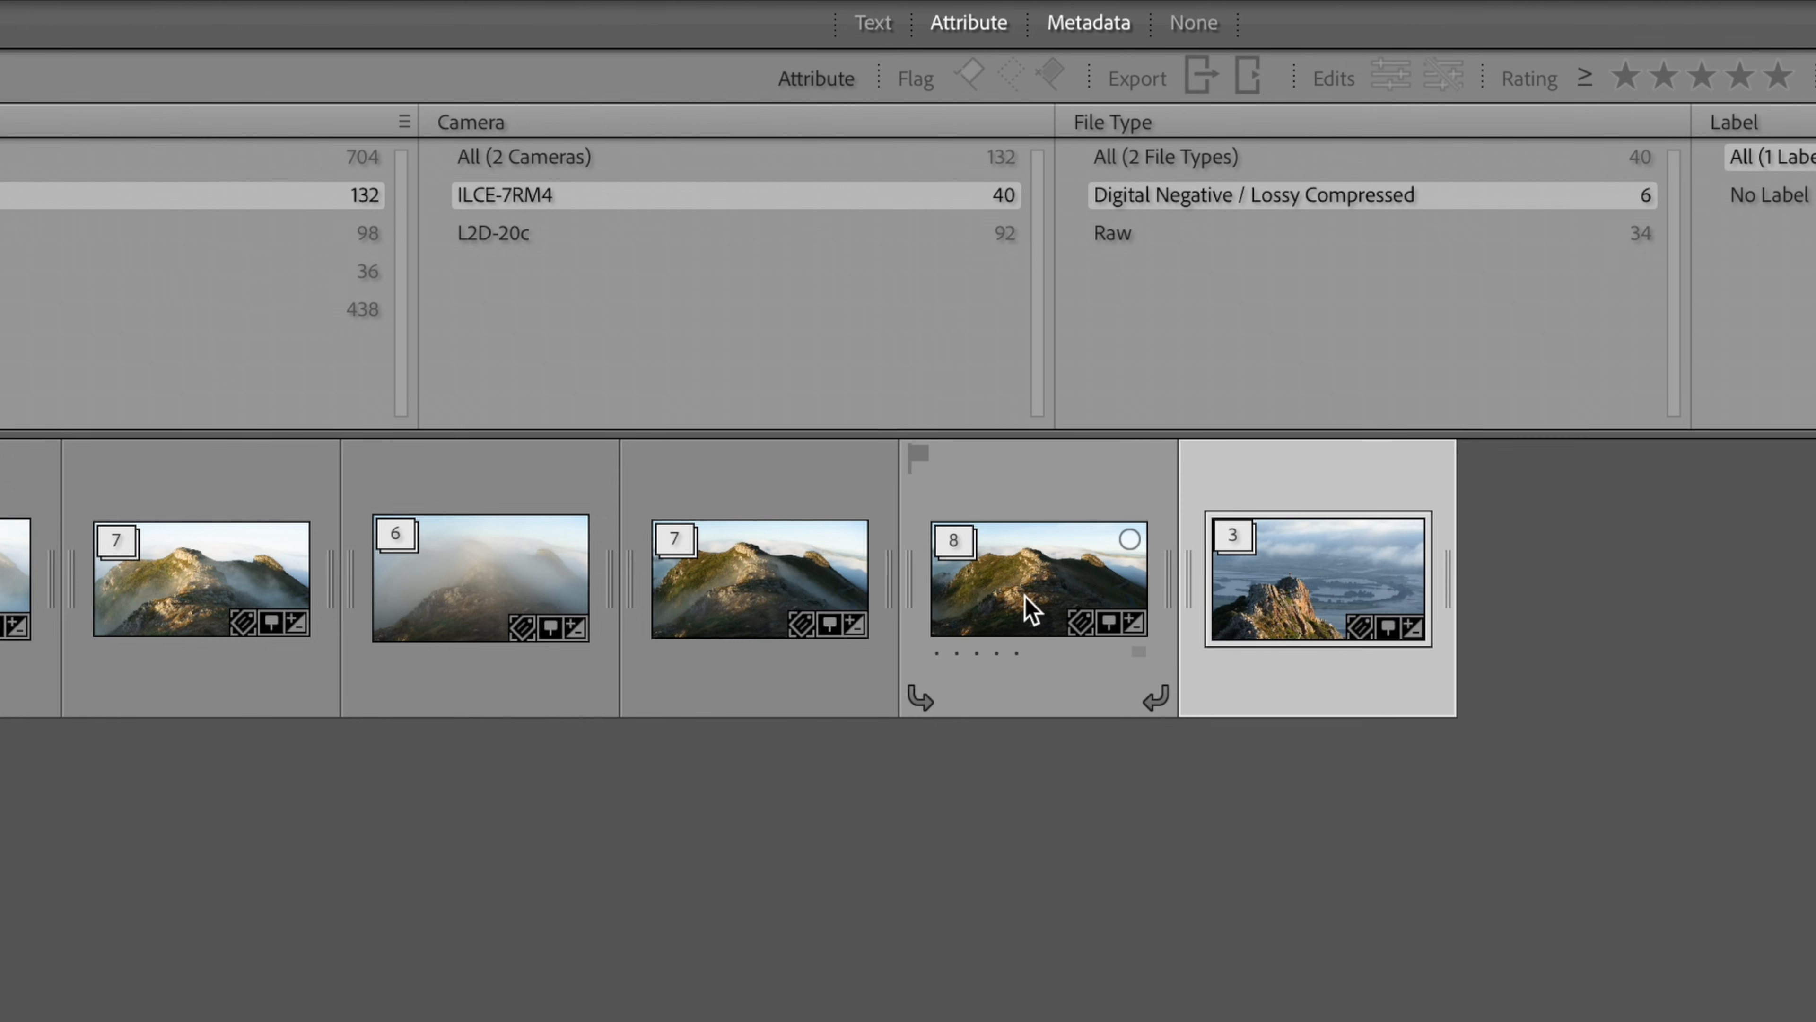
pyautogui.click(953, 596)
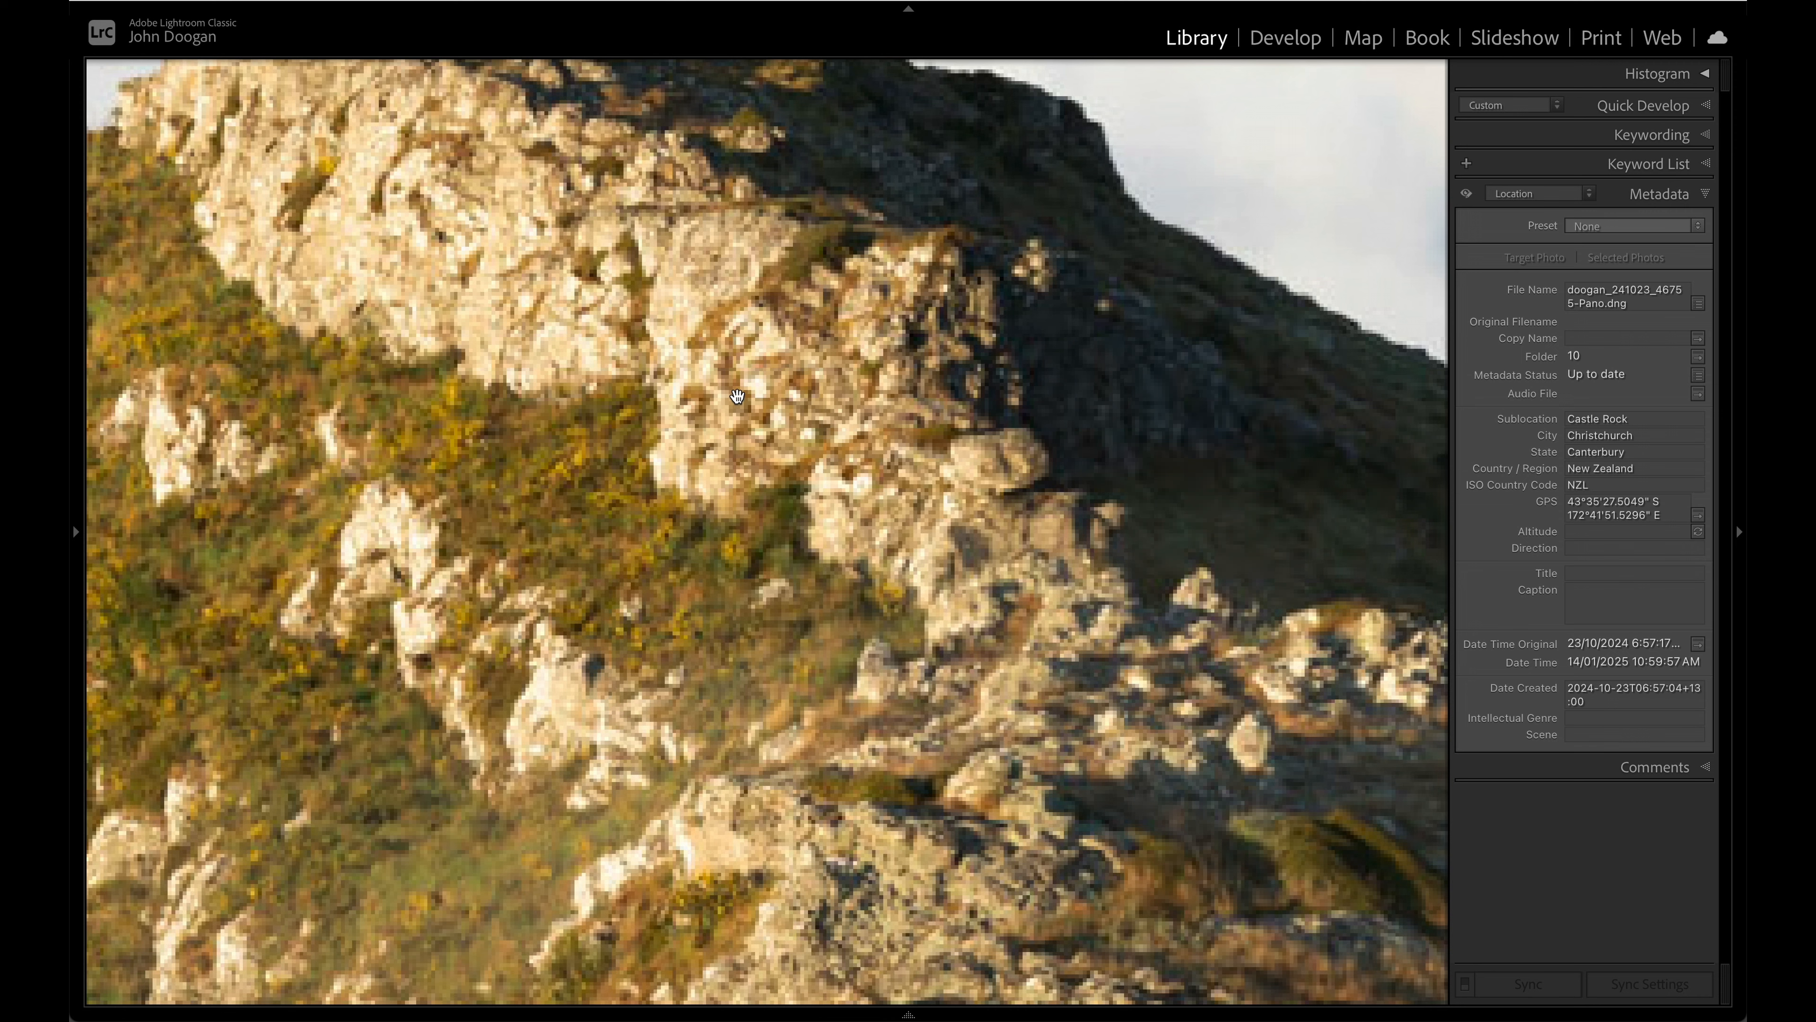
pyautogui.click(738, 398)
pyautogui.click(737, 397)
pyautogui.click(738, 398)
pyautogui.press('n')
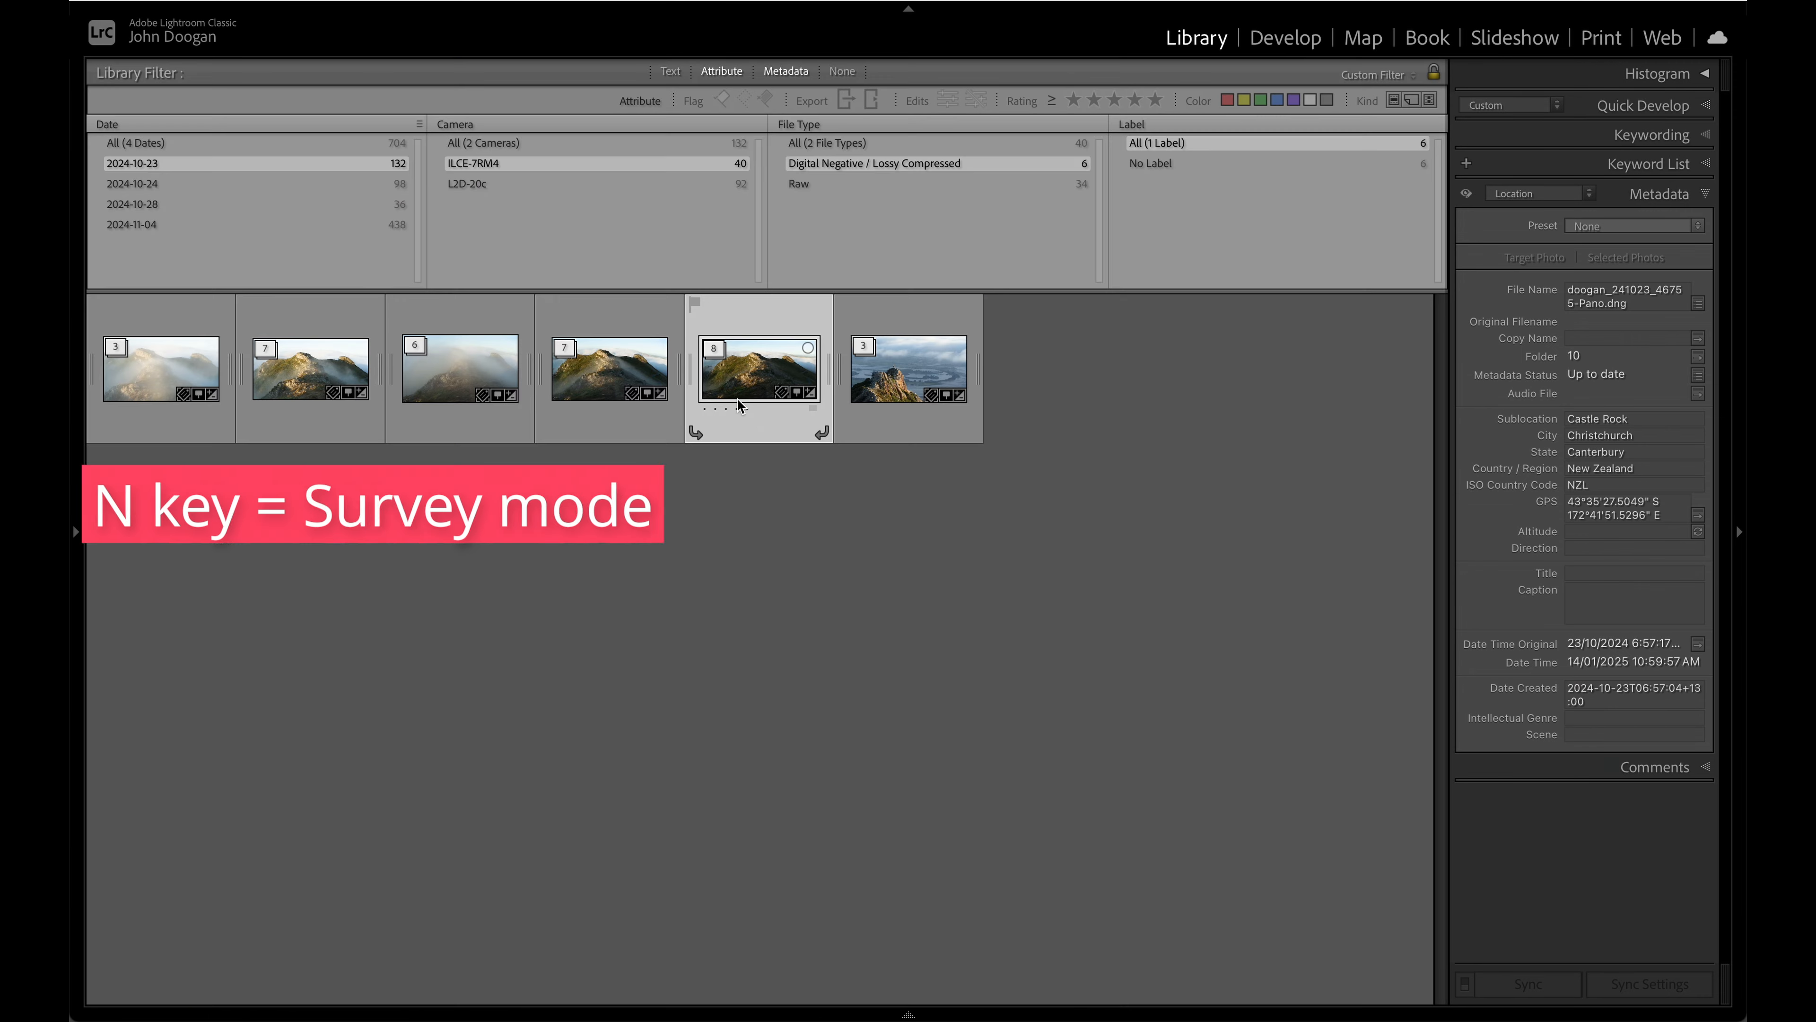
# Step: Select all six panoramas and compare them in Survey view with all panels hidden
pyautogui.click(161, 368)
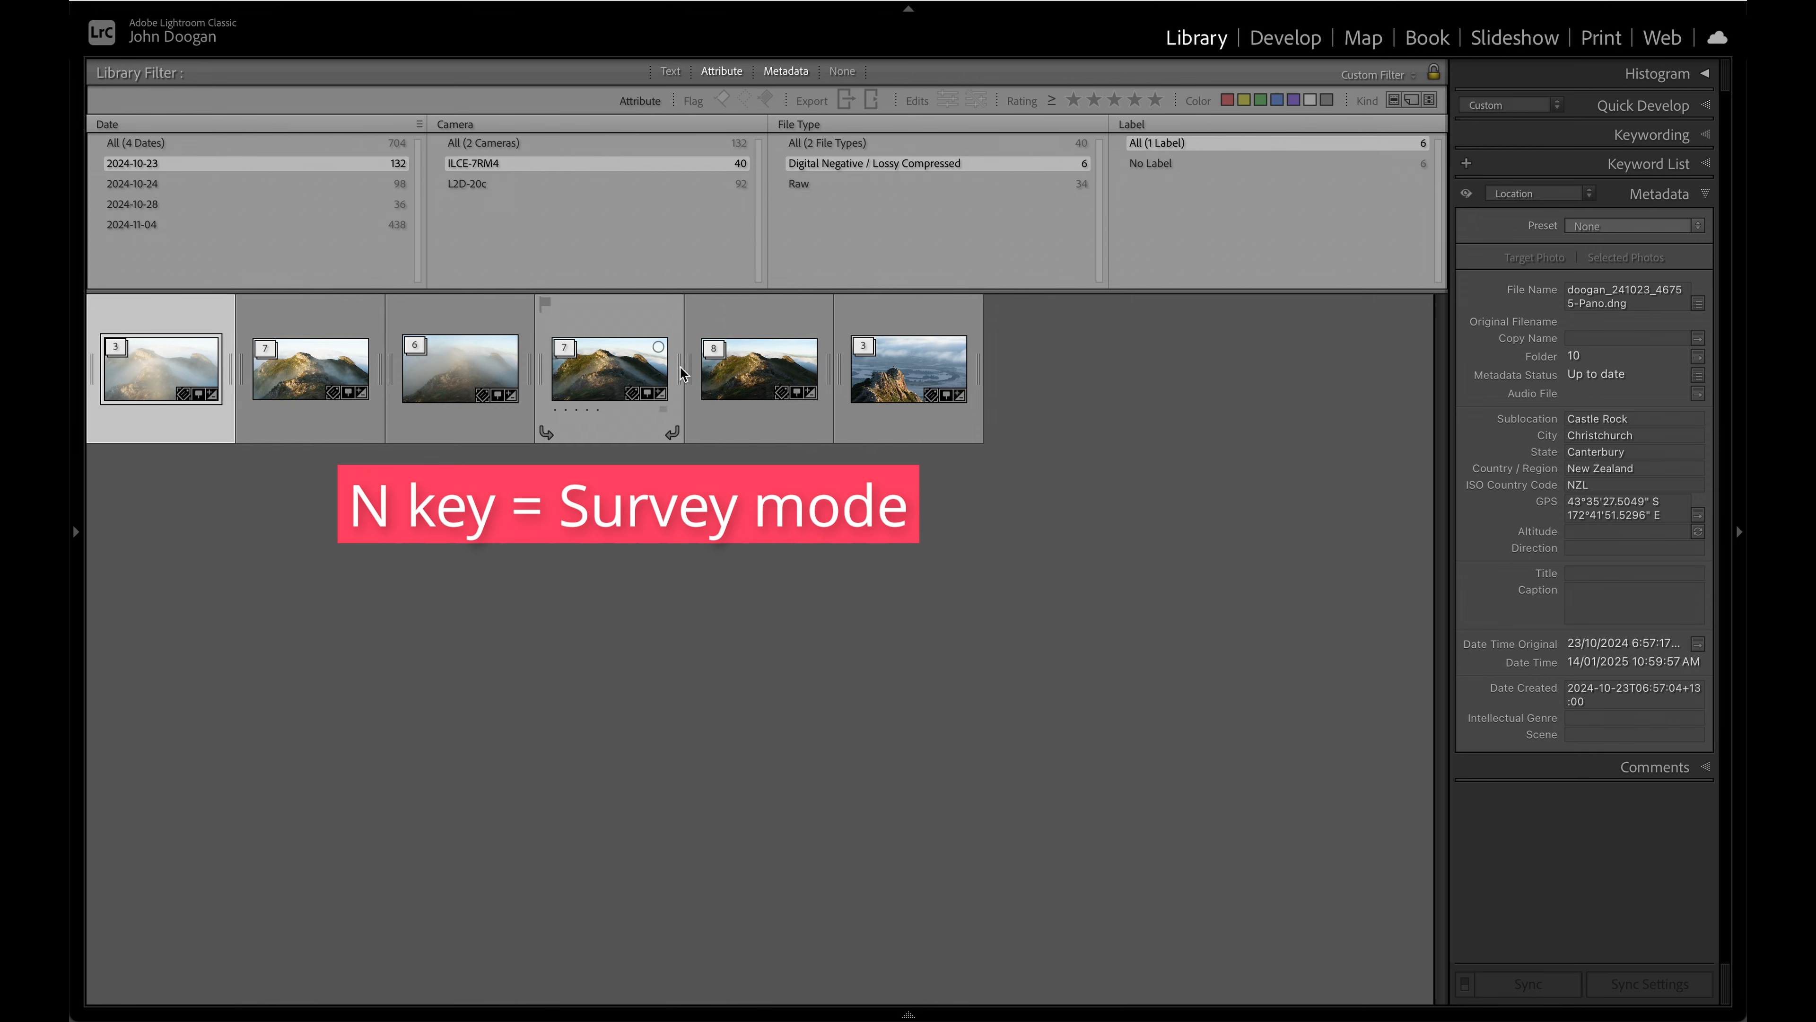
pyautogui.keyDown('shift'); pyautogui.click(916, 364); pyautogui.keyUp('shift')
pyautogui.press('n')
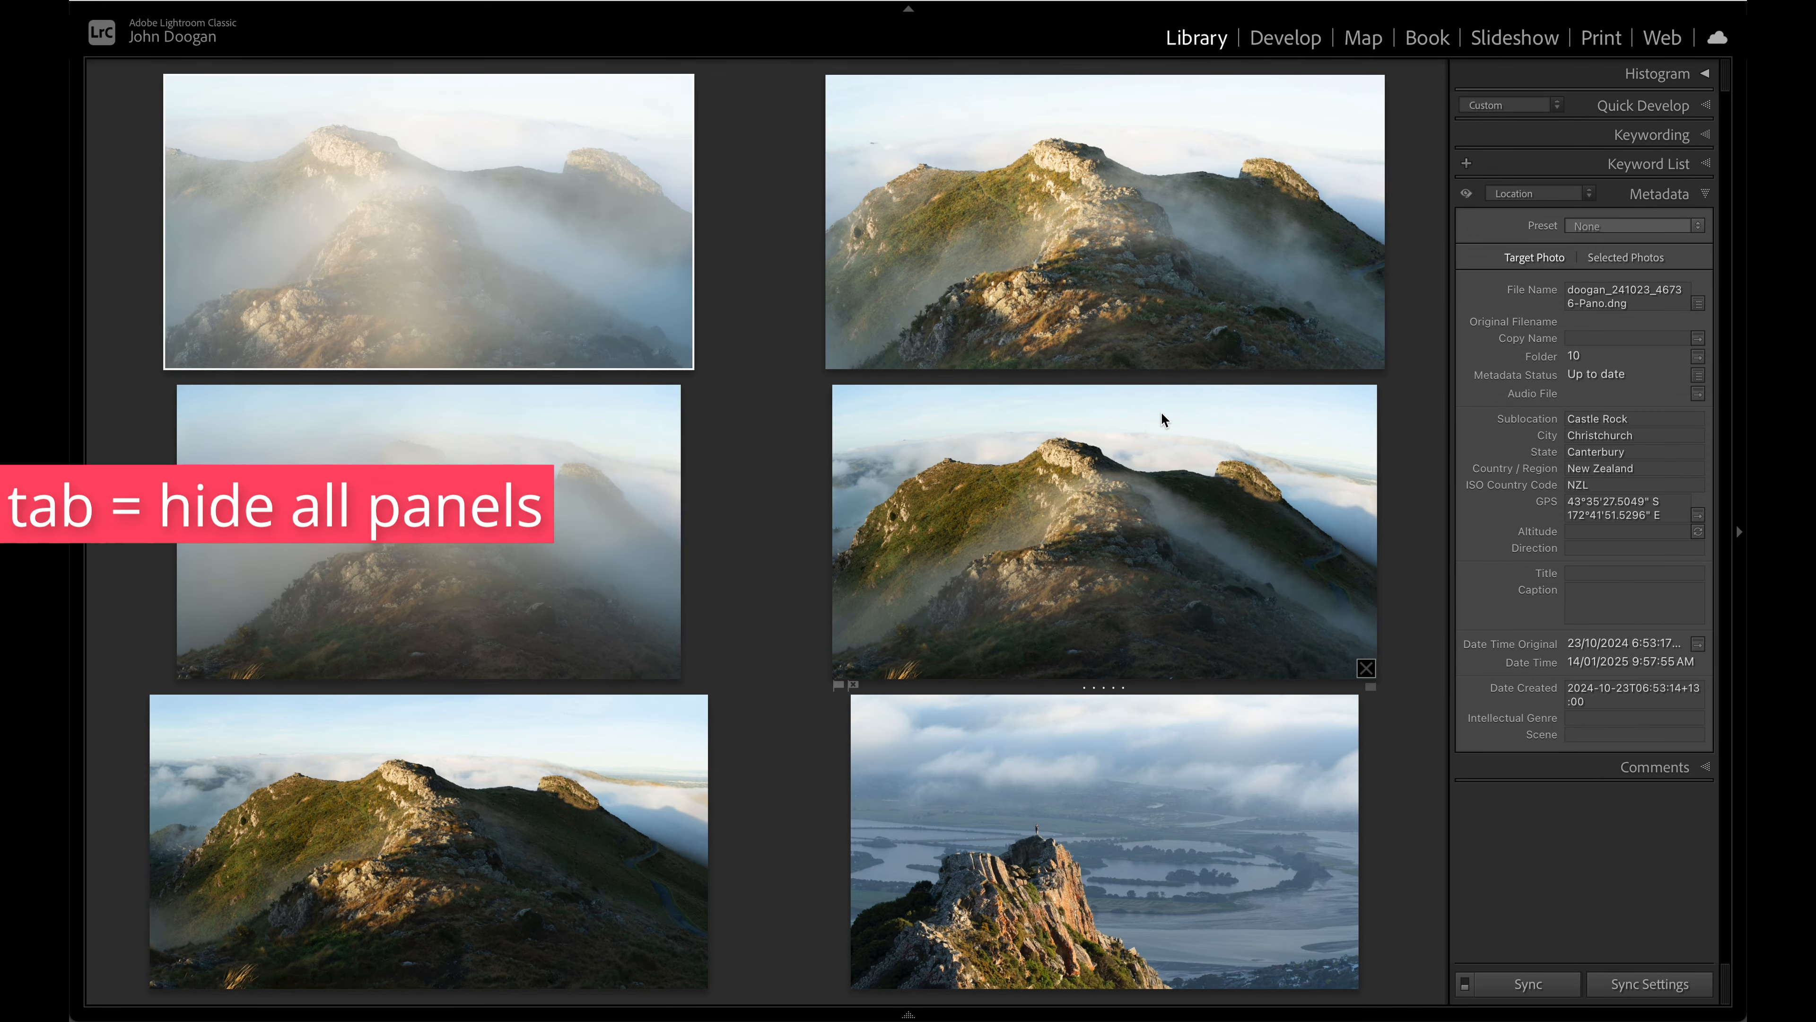
pyautogui.hotkey('shift', 'Tab')
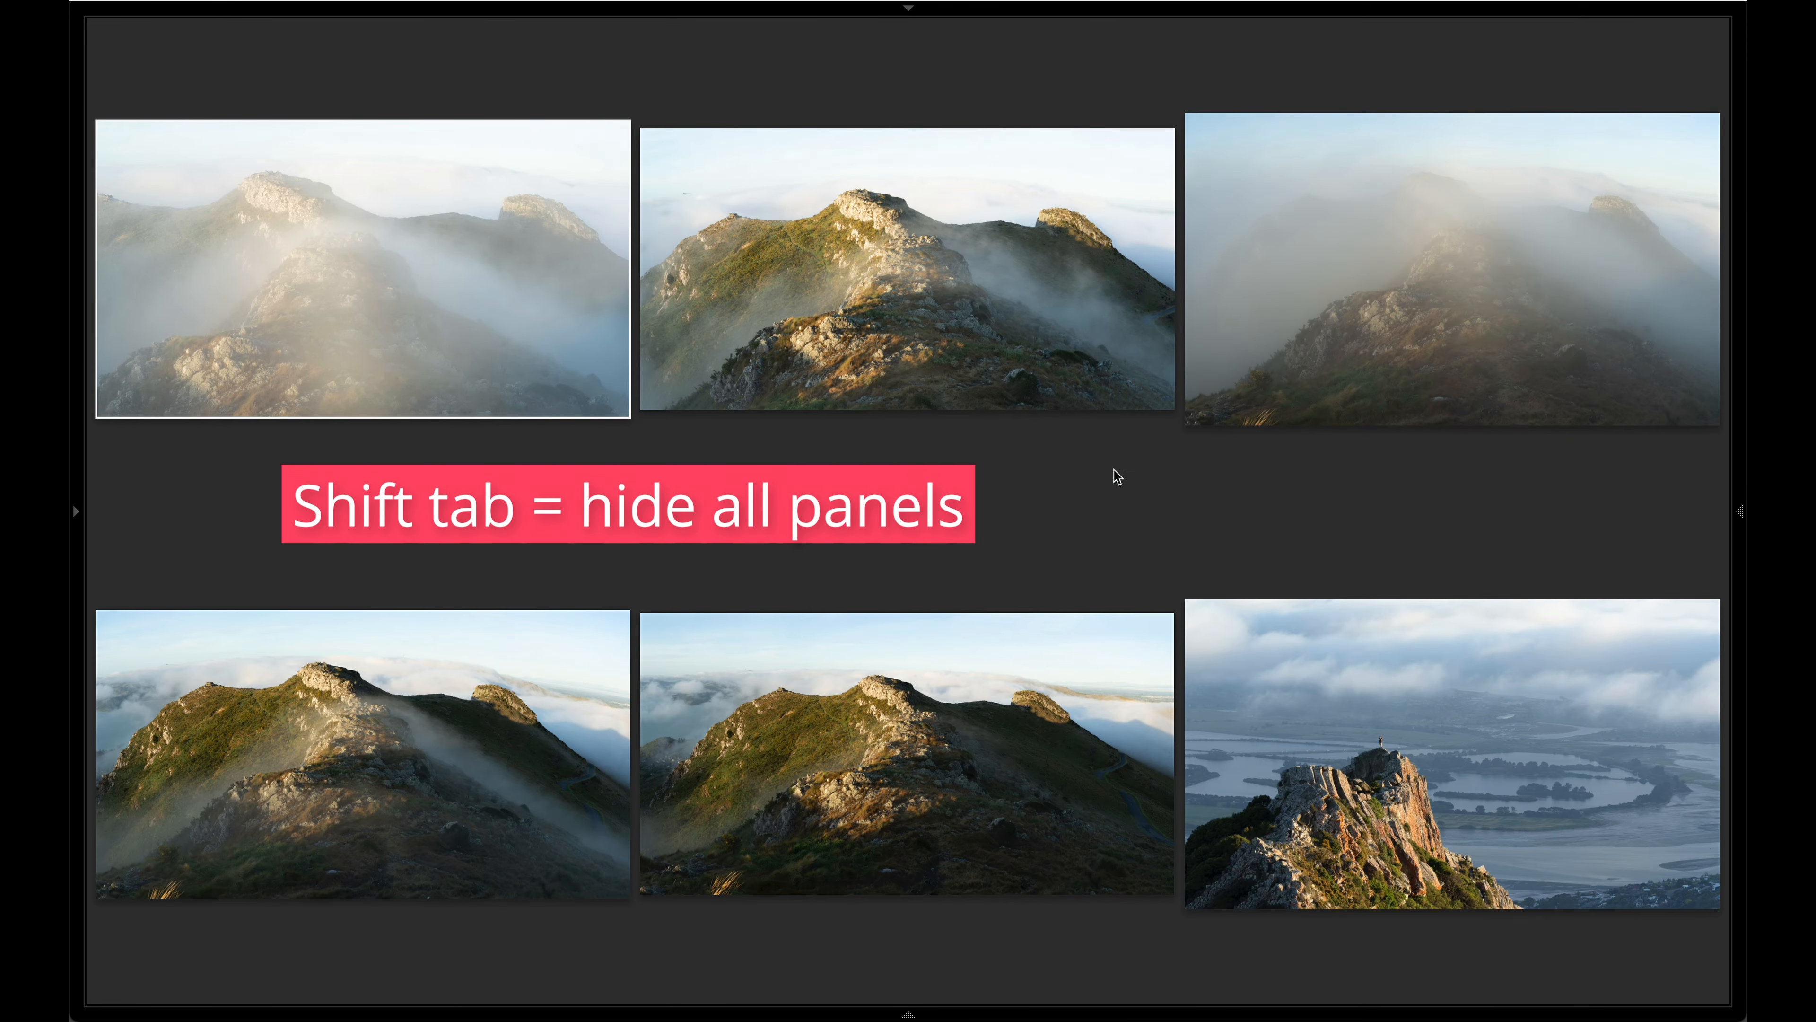
# Step: Remove the three weaker ridge panoramas from the survey, rate the rocky peak above the wetlands one star, and return to the grid
pyautogui.click(1164, 883)
pyautogui.click(889, 888)
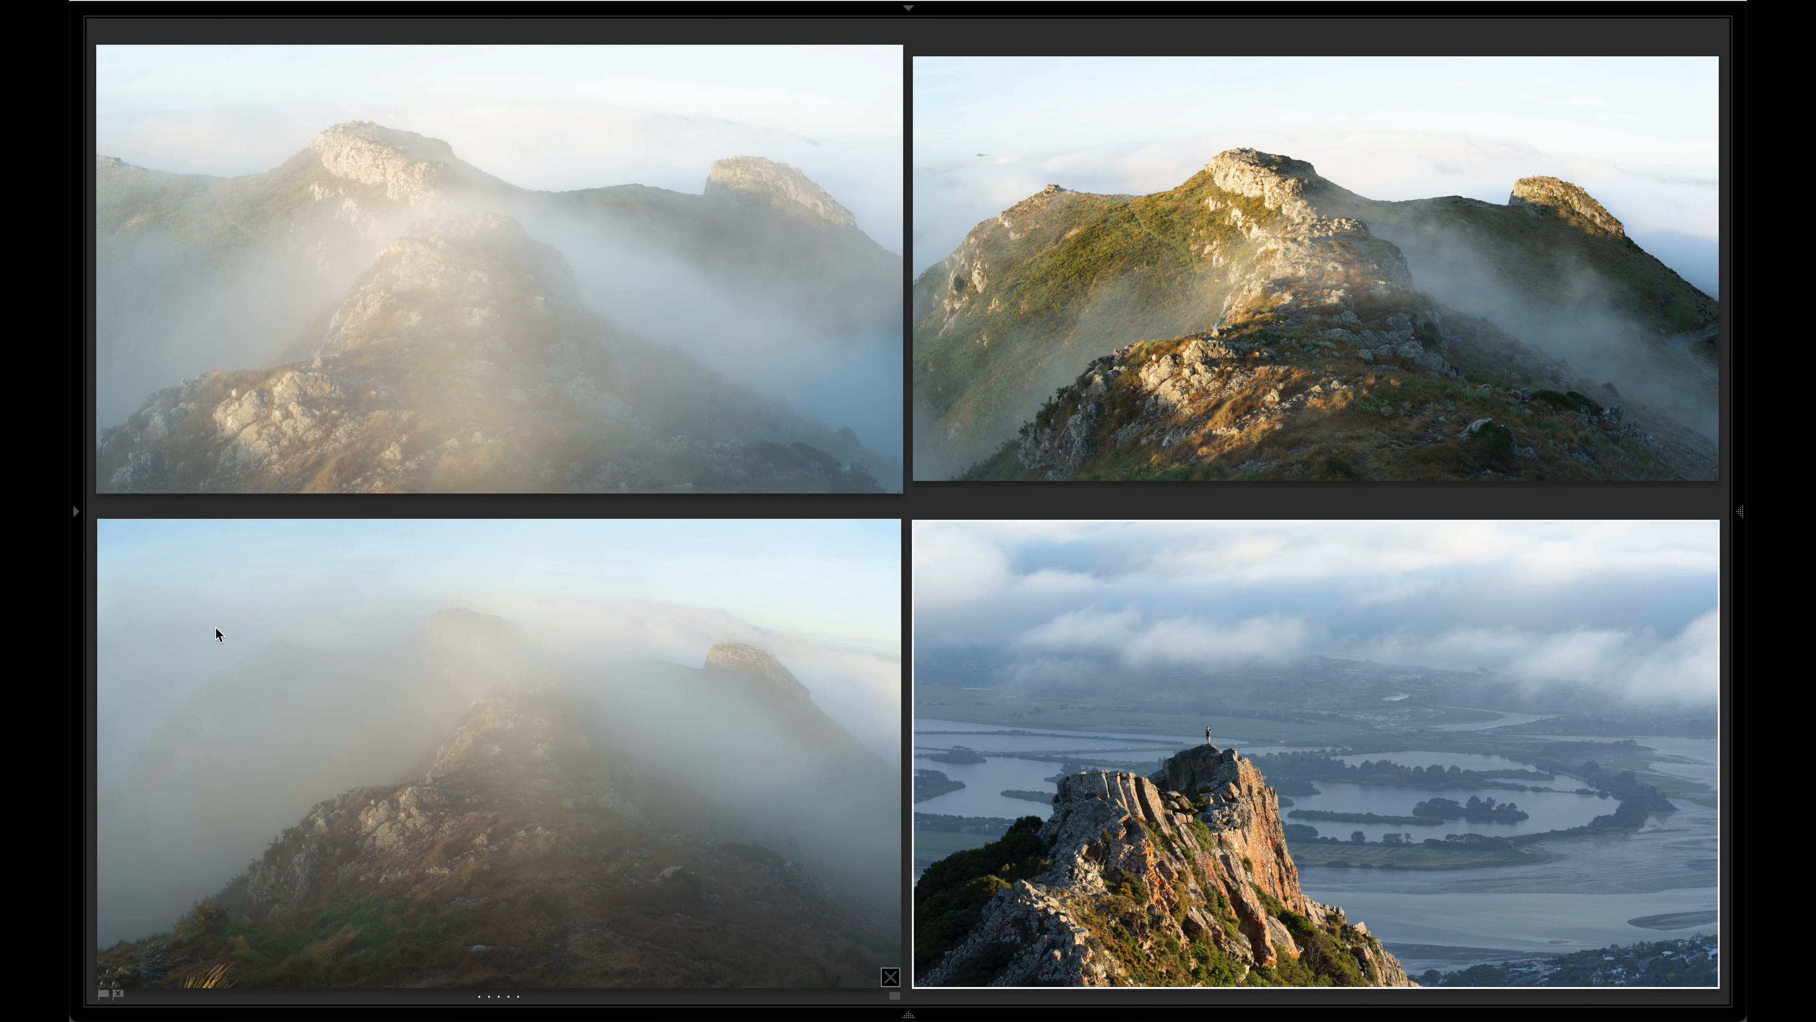
pyautogui.click(890, 977)
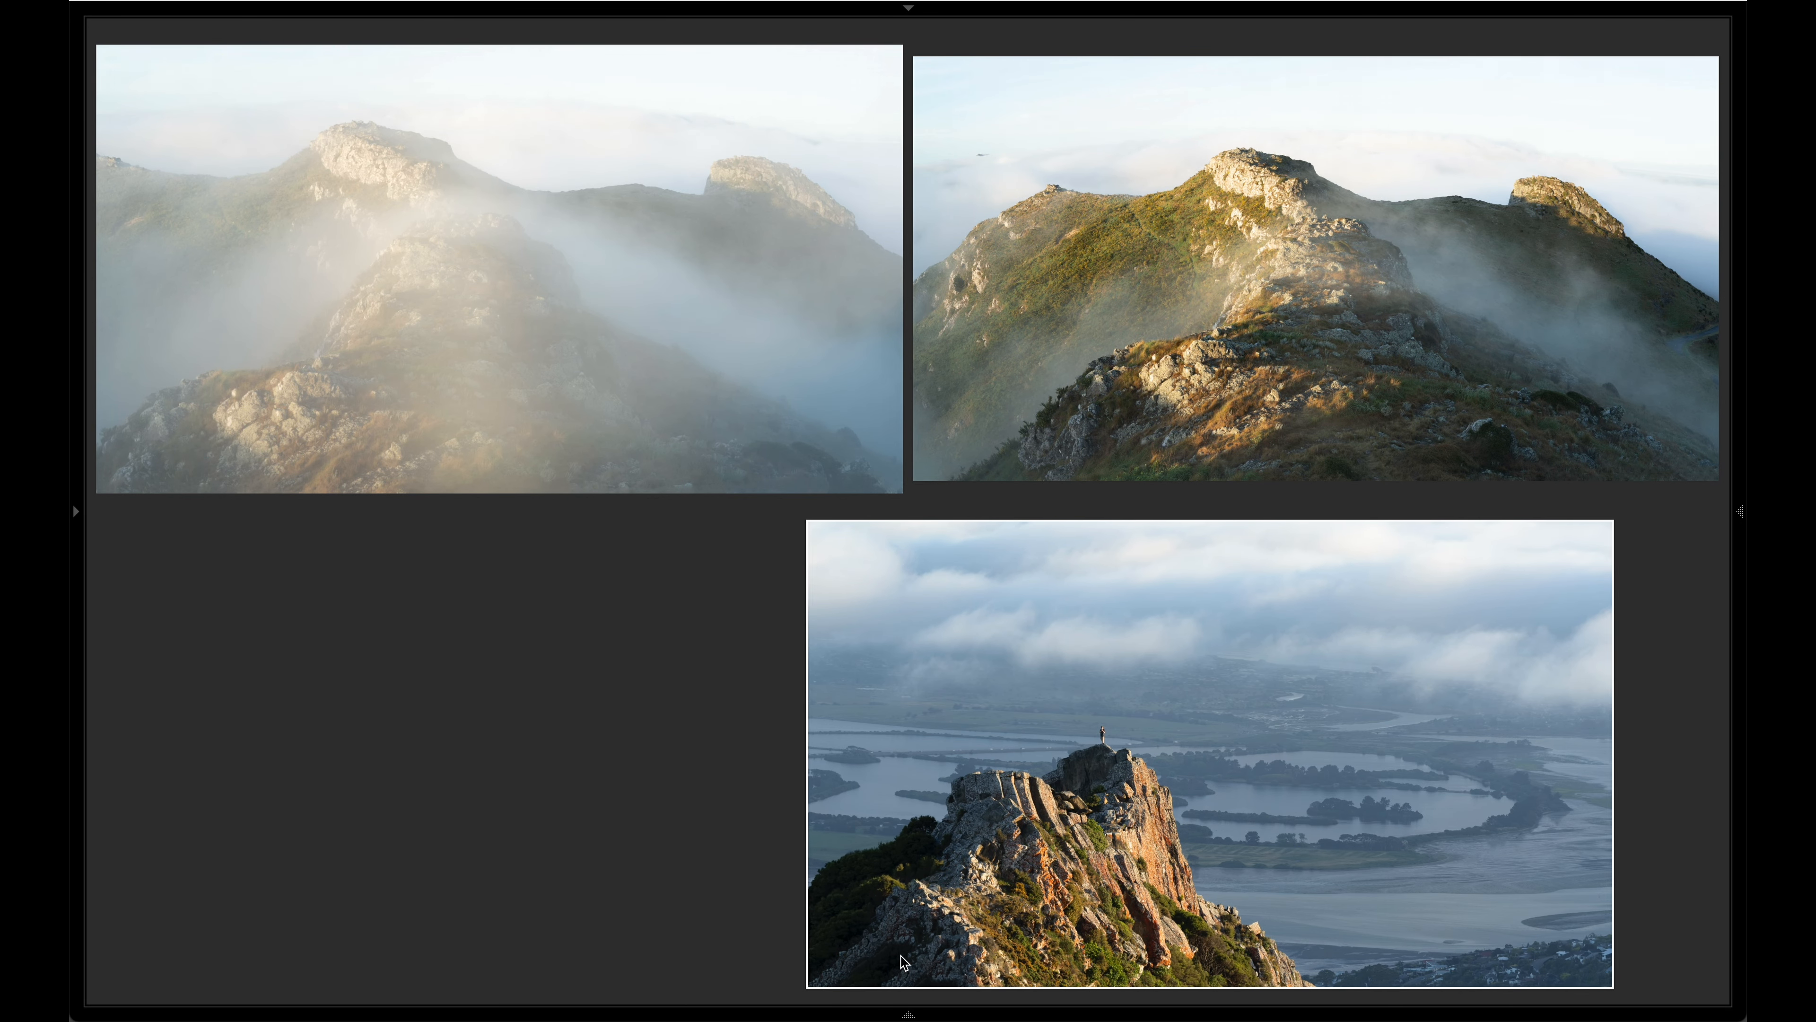
pyautogui.press('1')
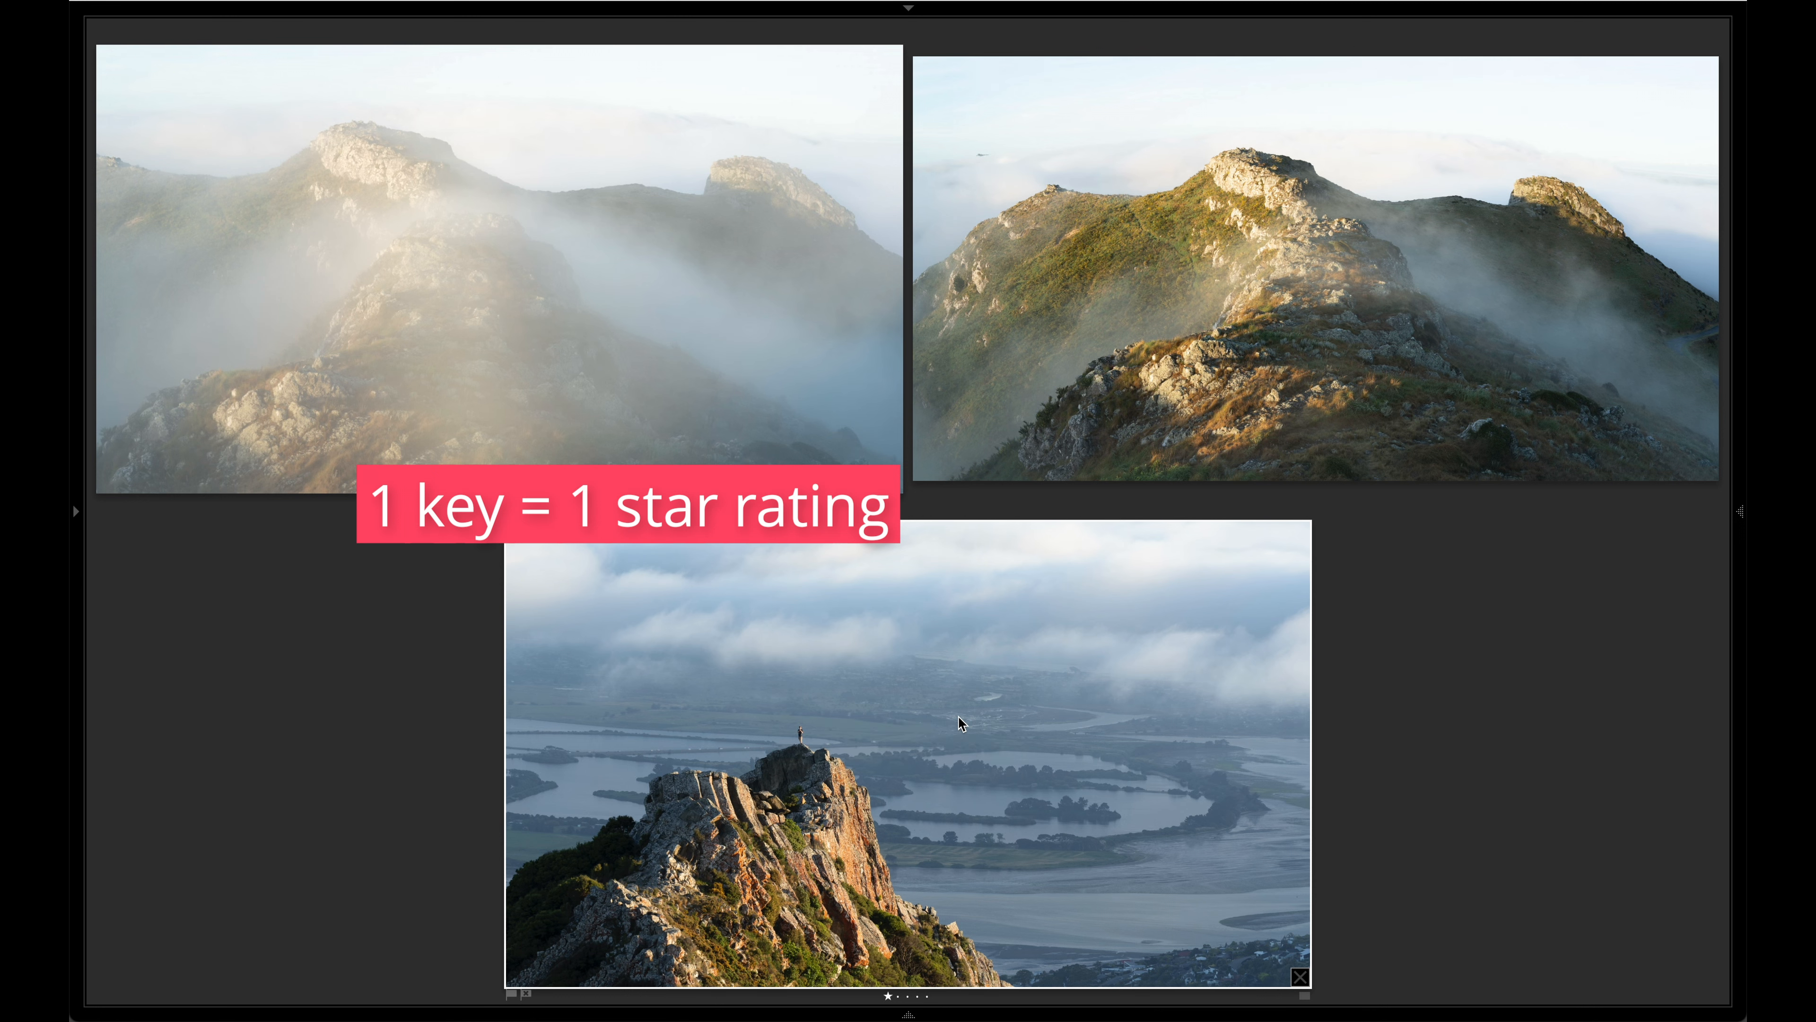
pyautogui.press('g')
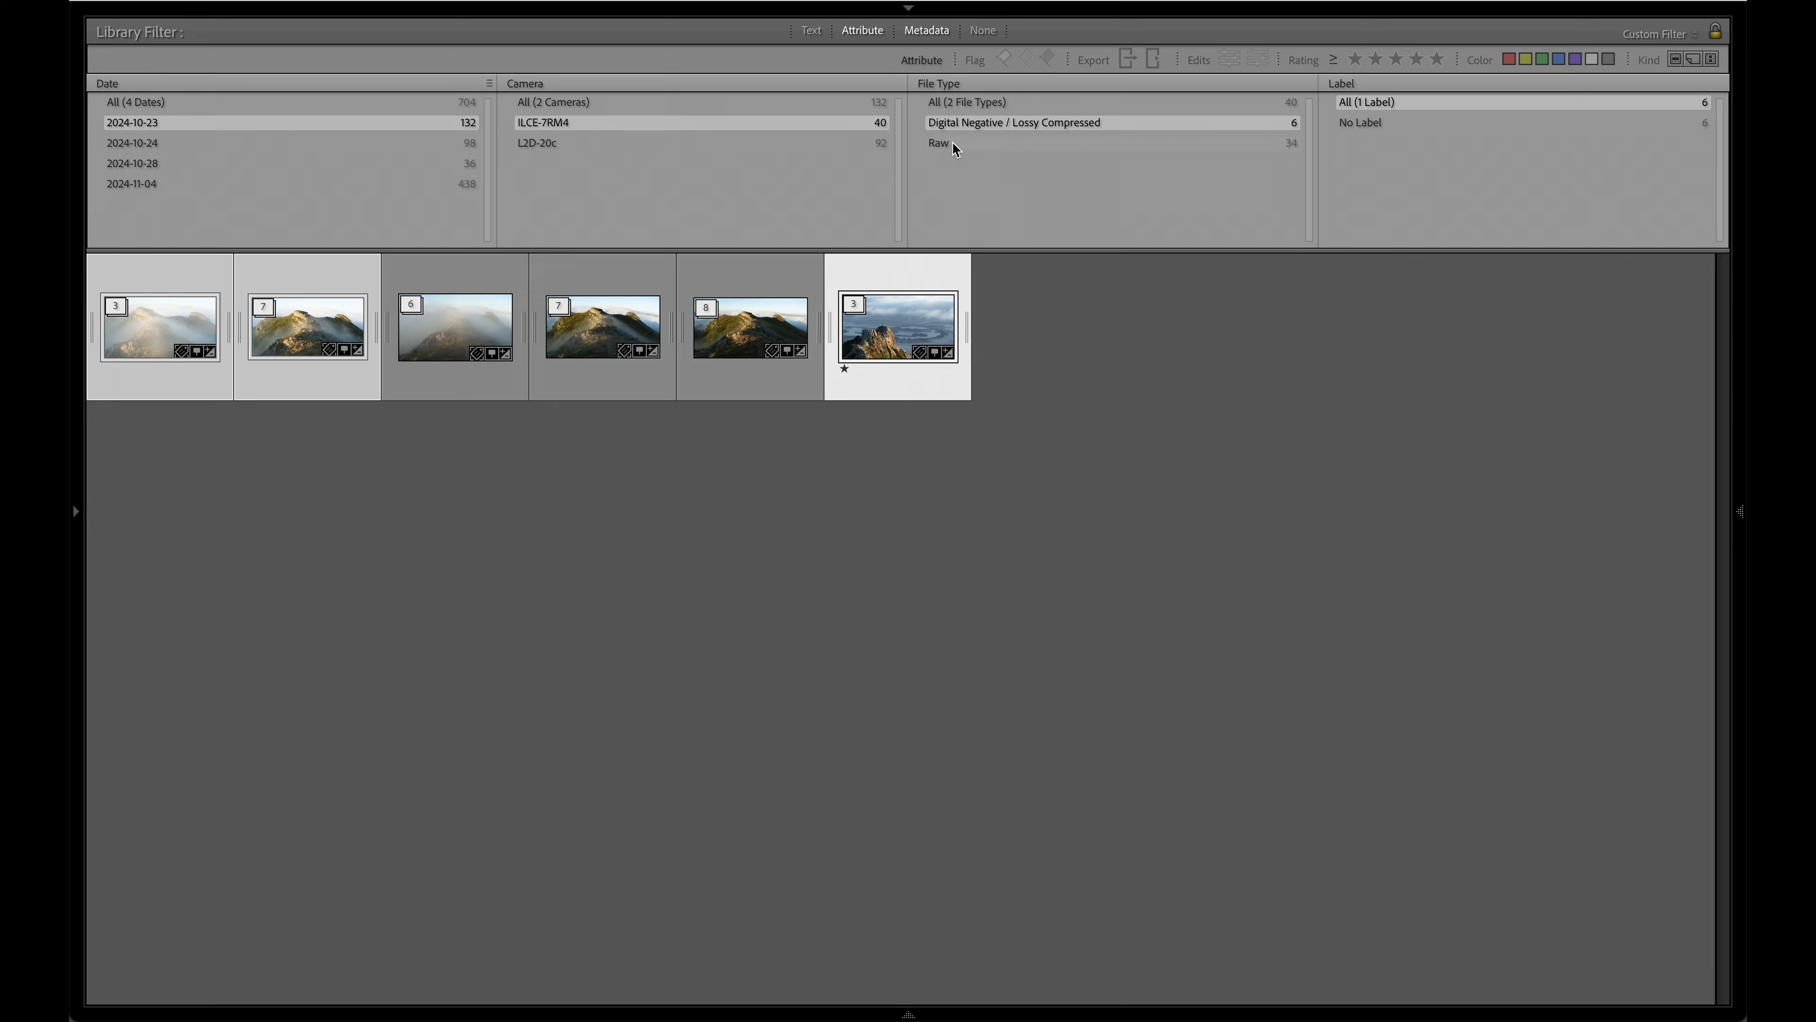
# Step: Filter the file type to Raw and compare the first six photos in Survey view
pyautogui.click(939, 144)
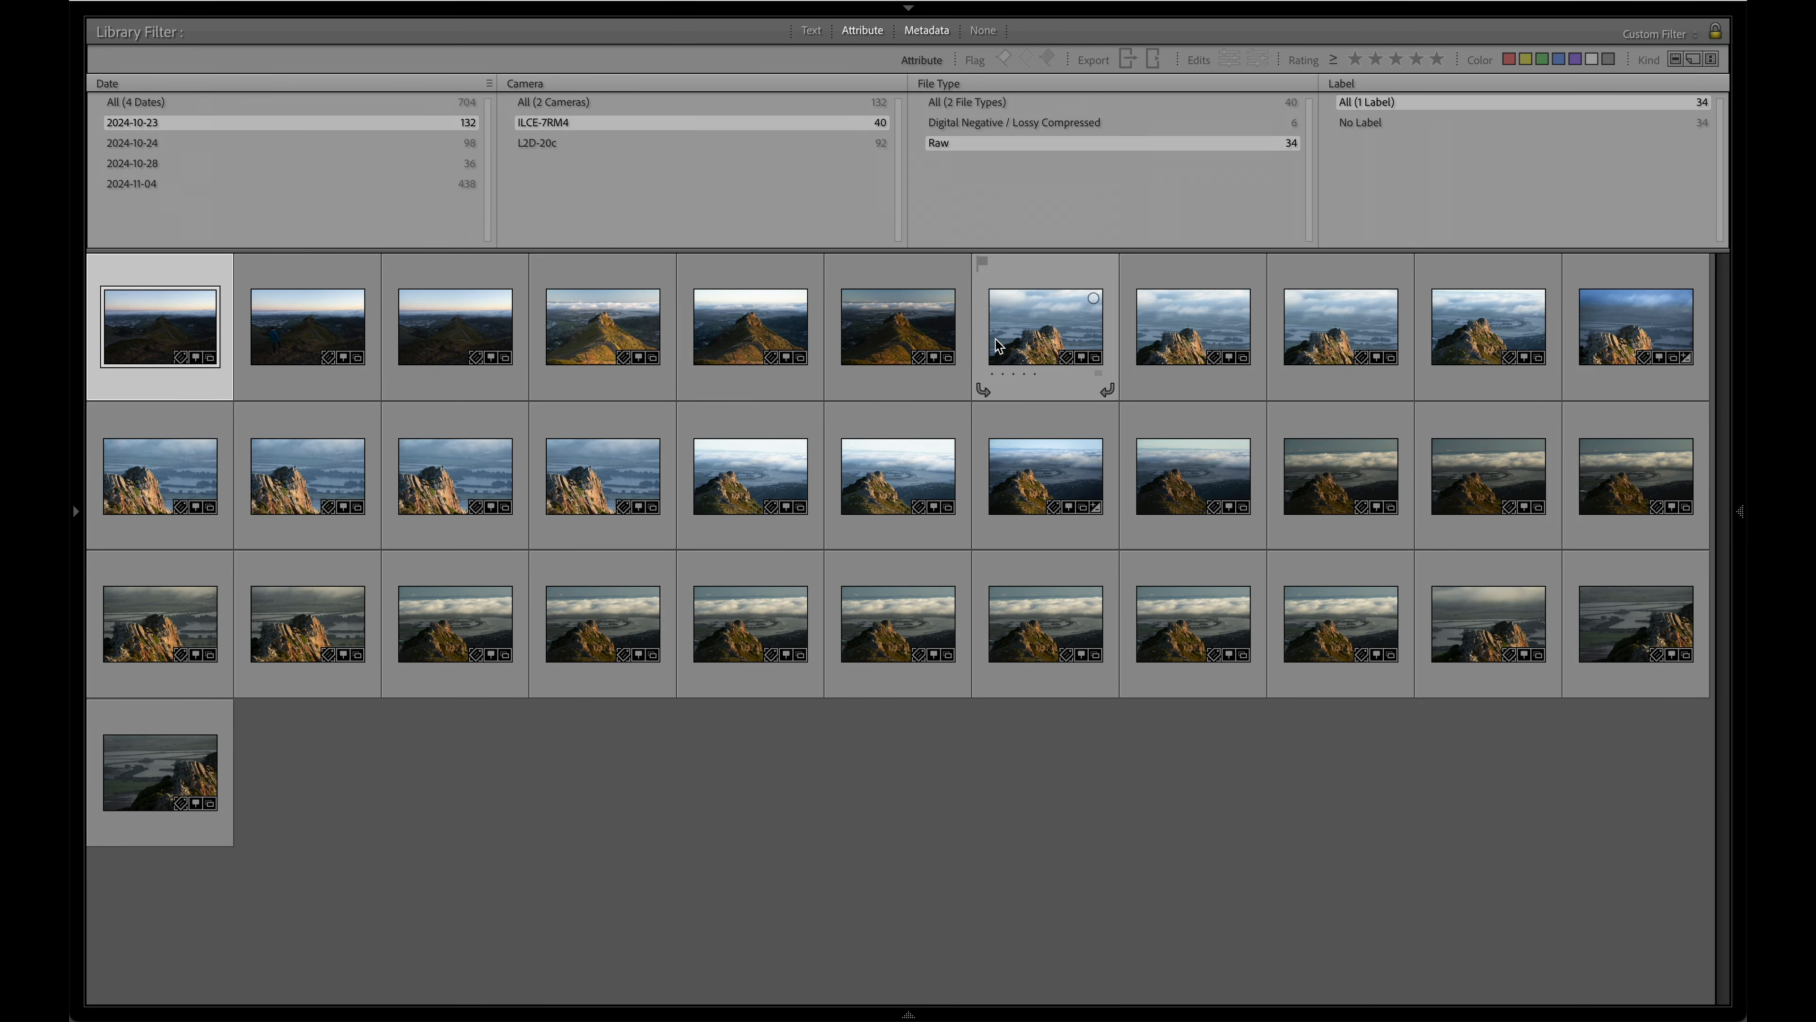
pyautogui.keyDown('shift'); pyautogui.click(441, 335); pyautogui.keyUp('shift')
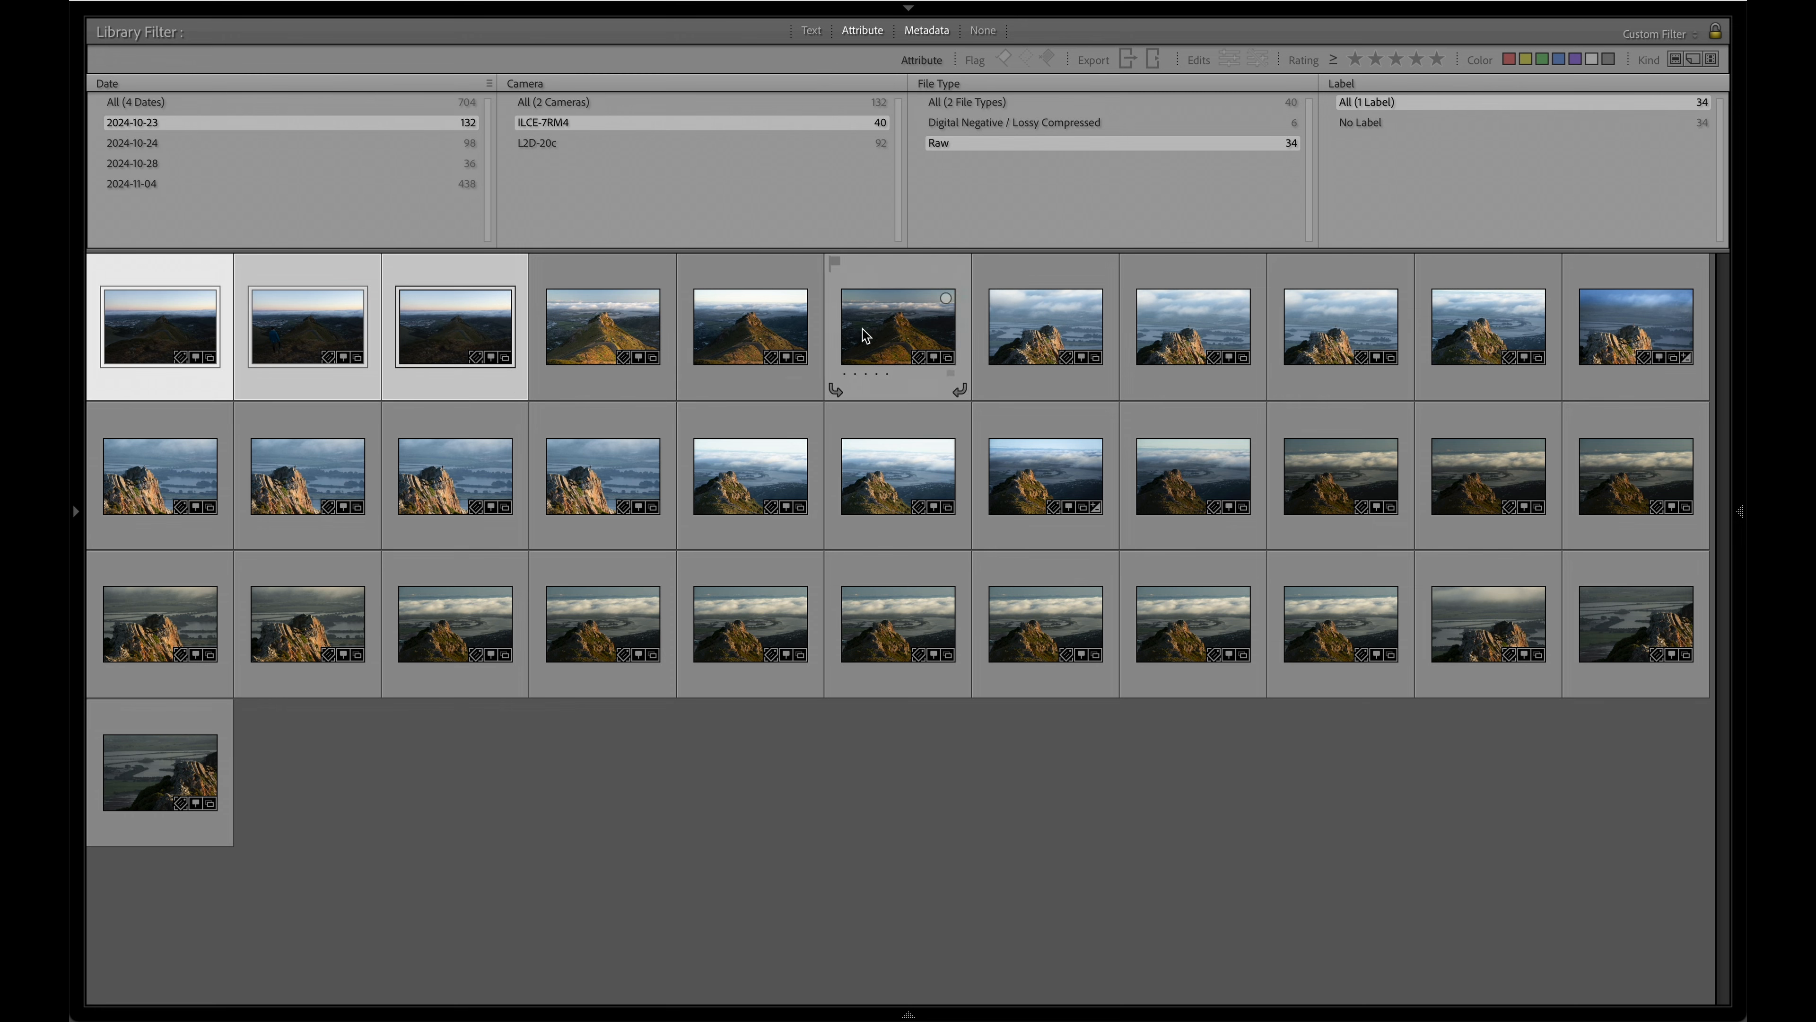
pyautogui.keyDown('shift'); pyautogui.click(866, 335); pyautogui.keyUp('shift')
pyautogui.press('n')
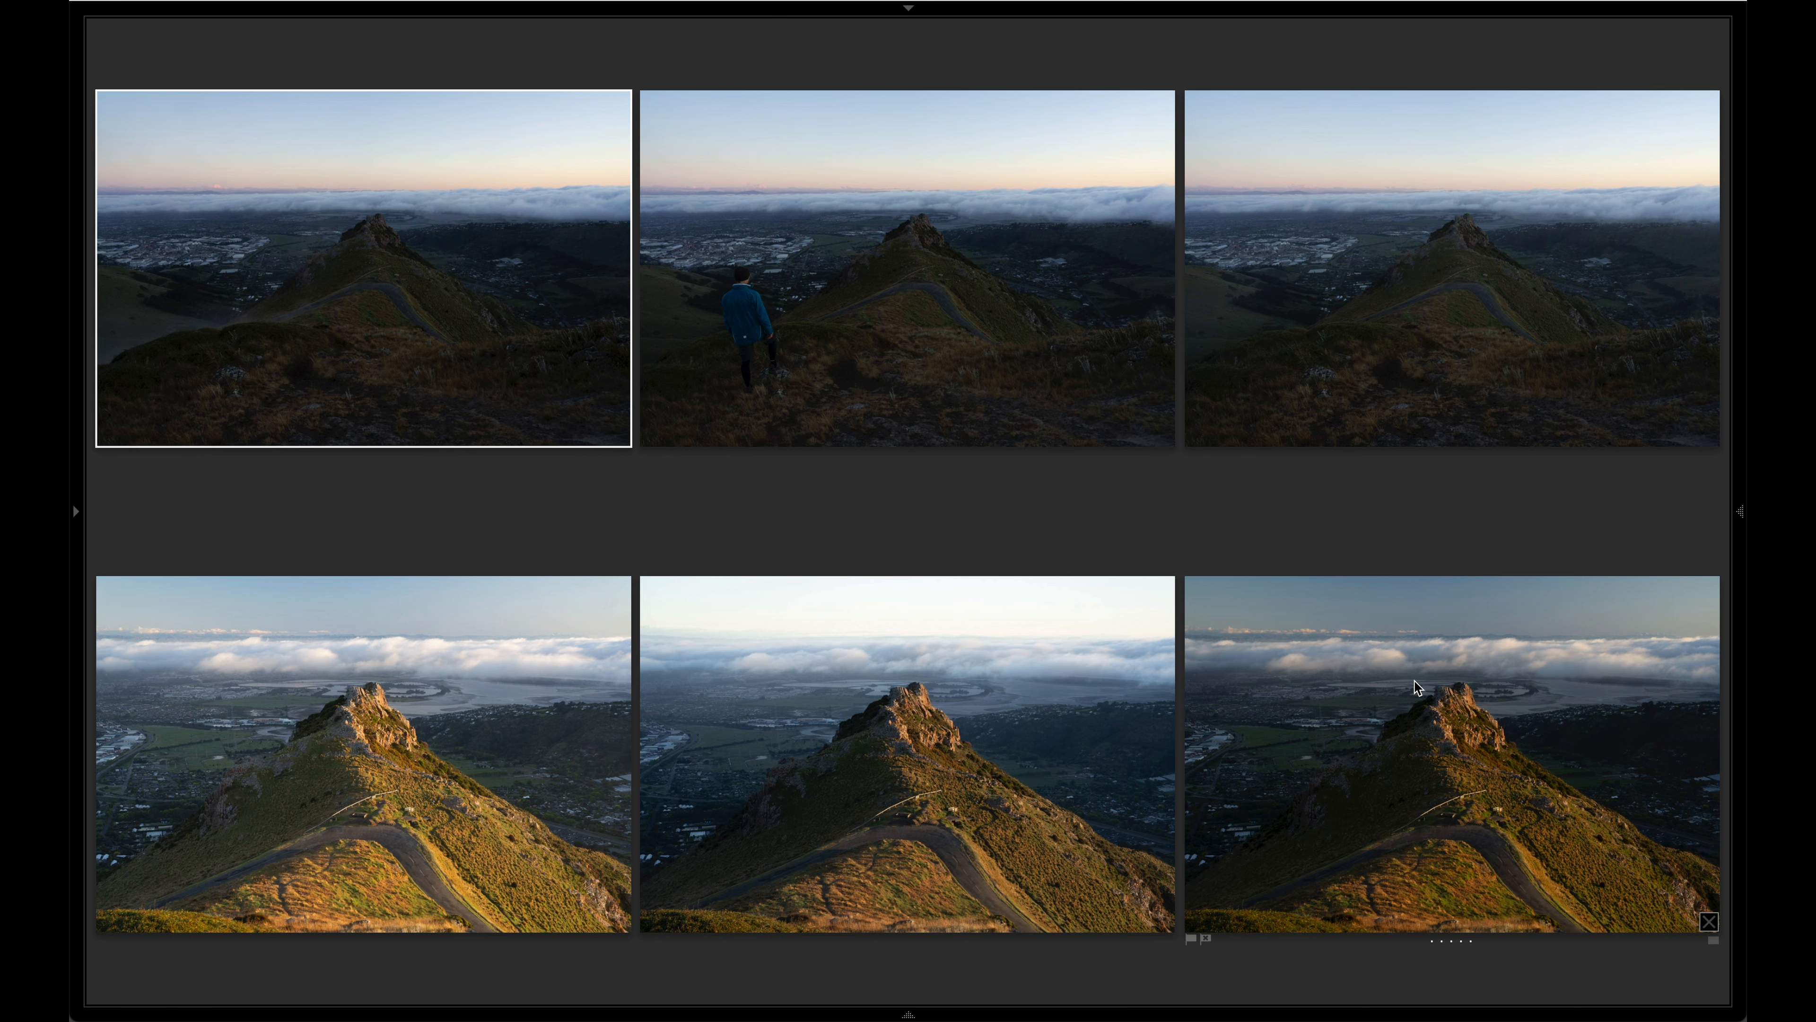
# Step: Rate the sixth surveyed photo, the darker sunlit hill with the winding road, one star and return to the grid
pyautogui.press('g')
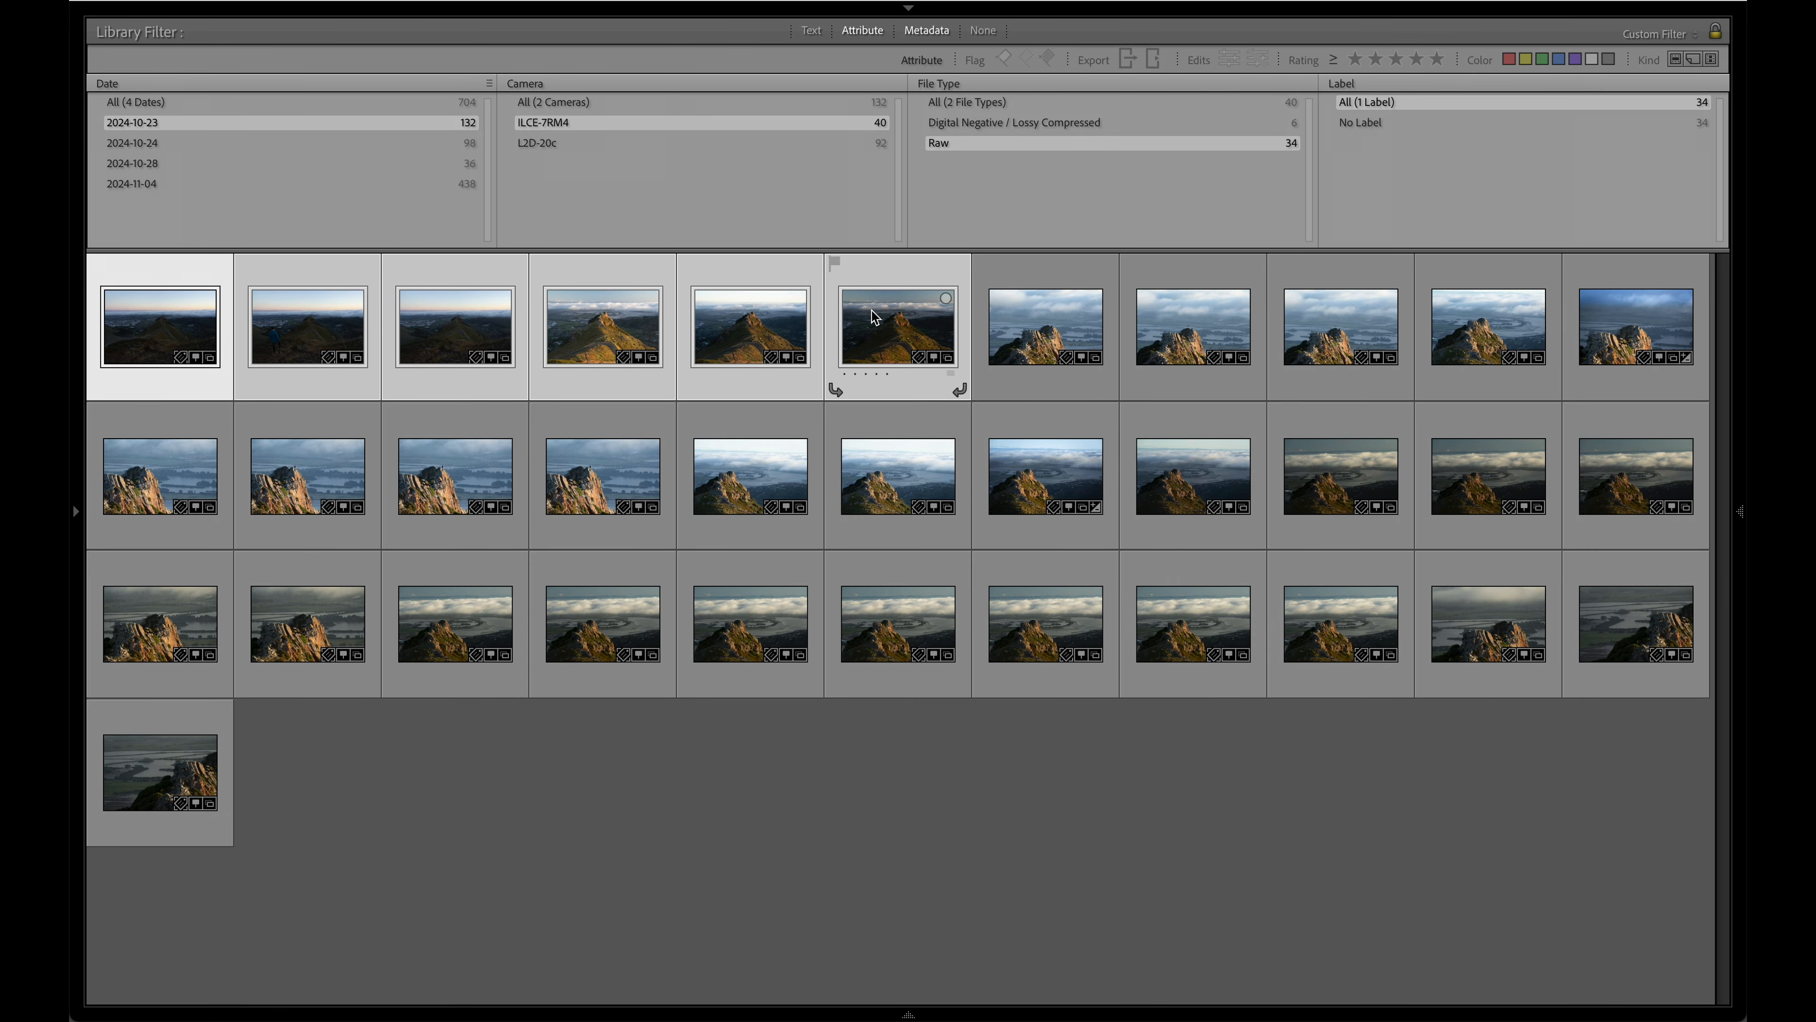
pyautogui.press('n')
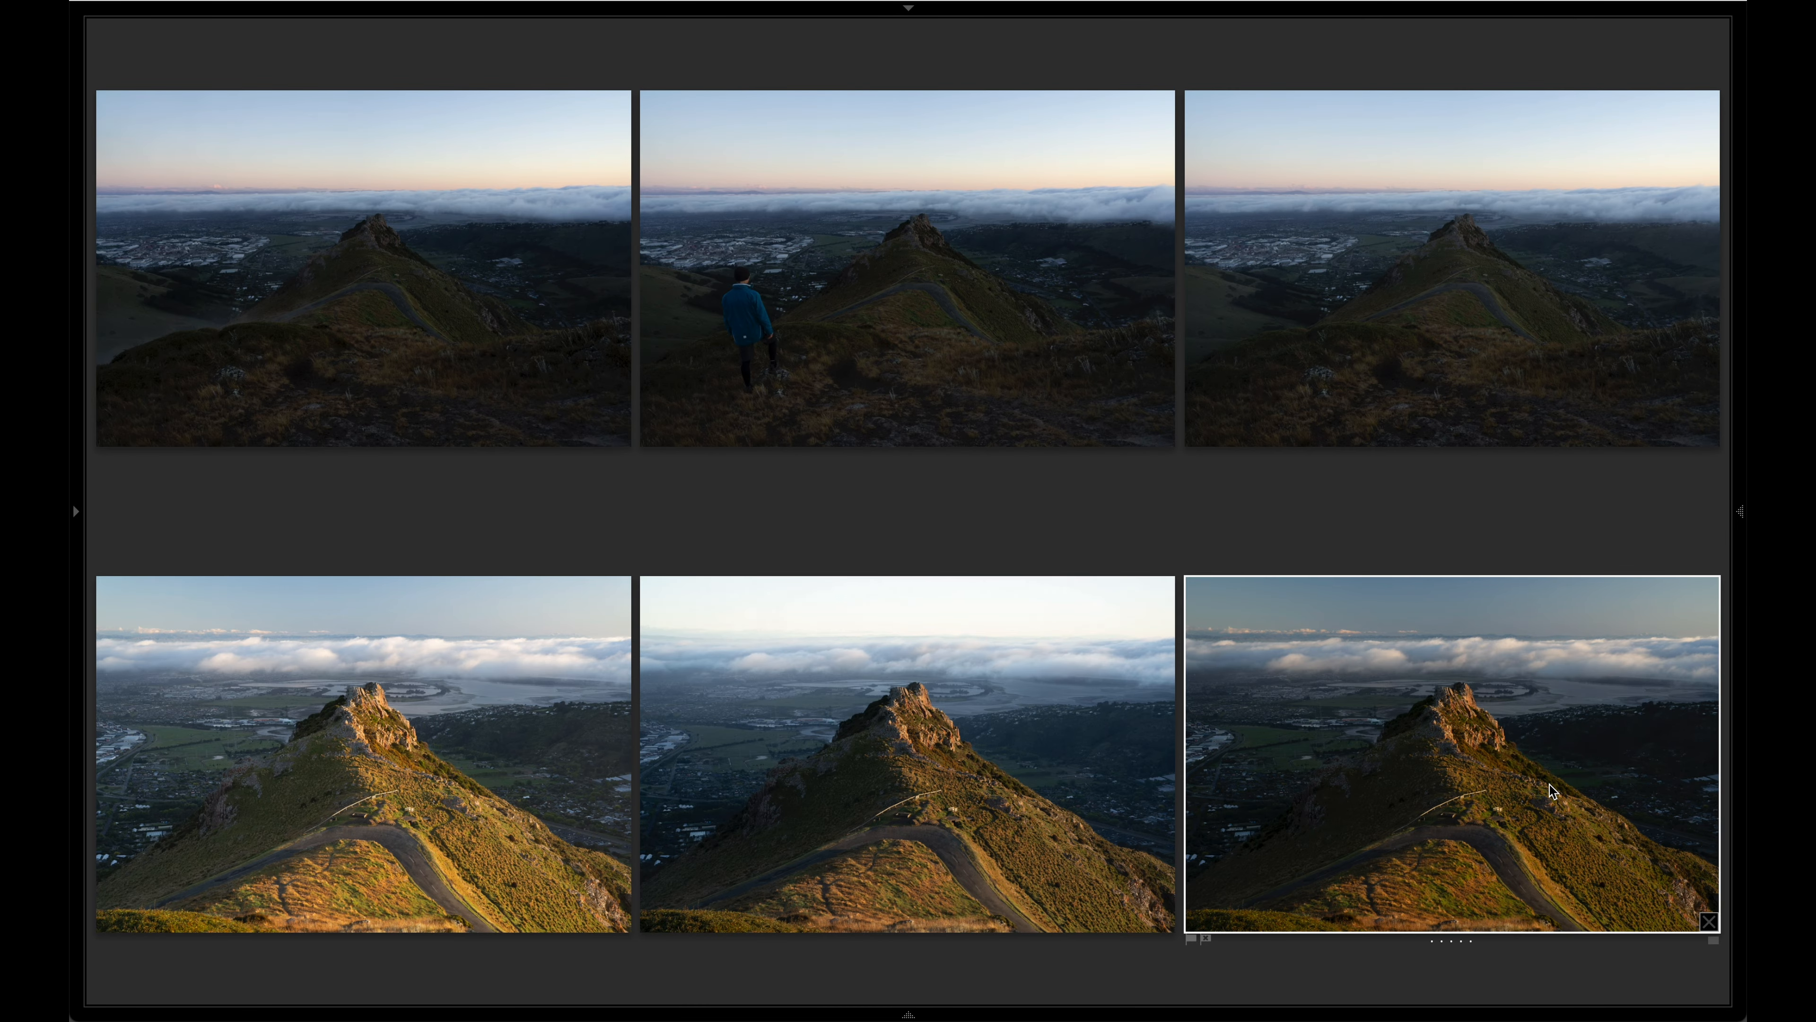
pyautogui.press('1')
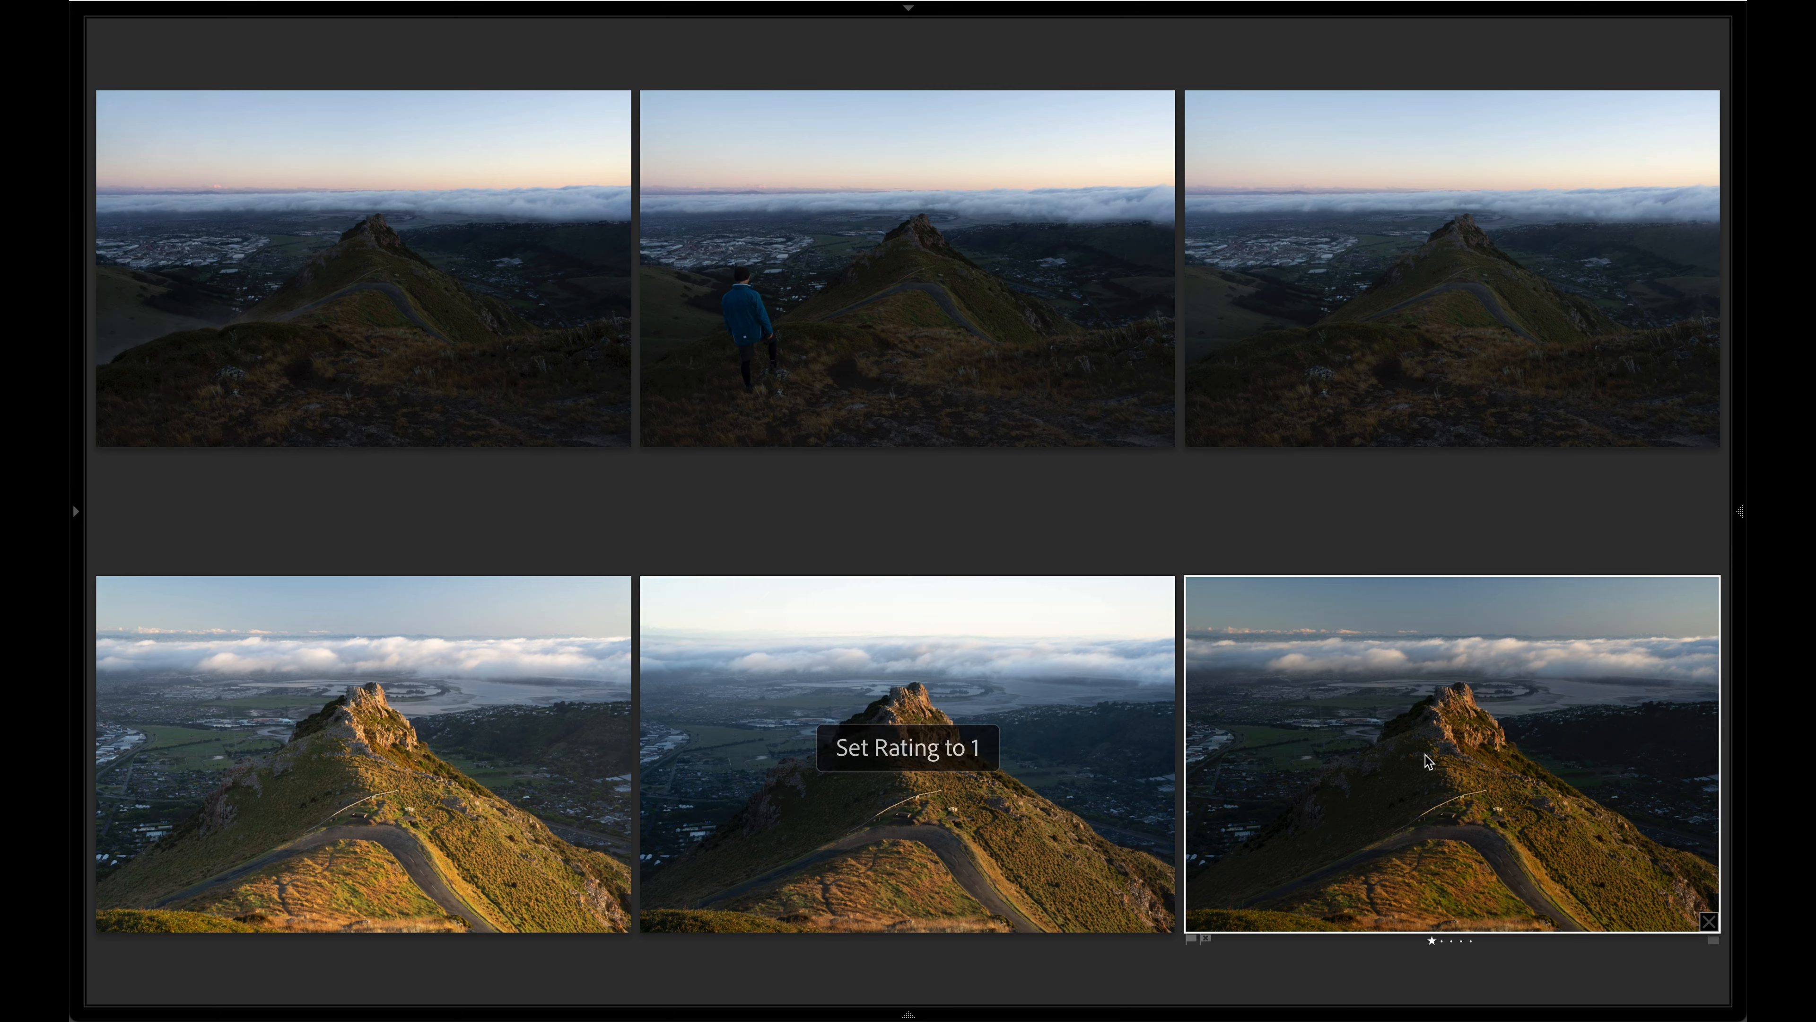
pyautogui.press('g')
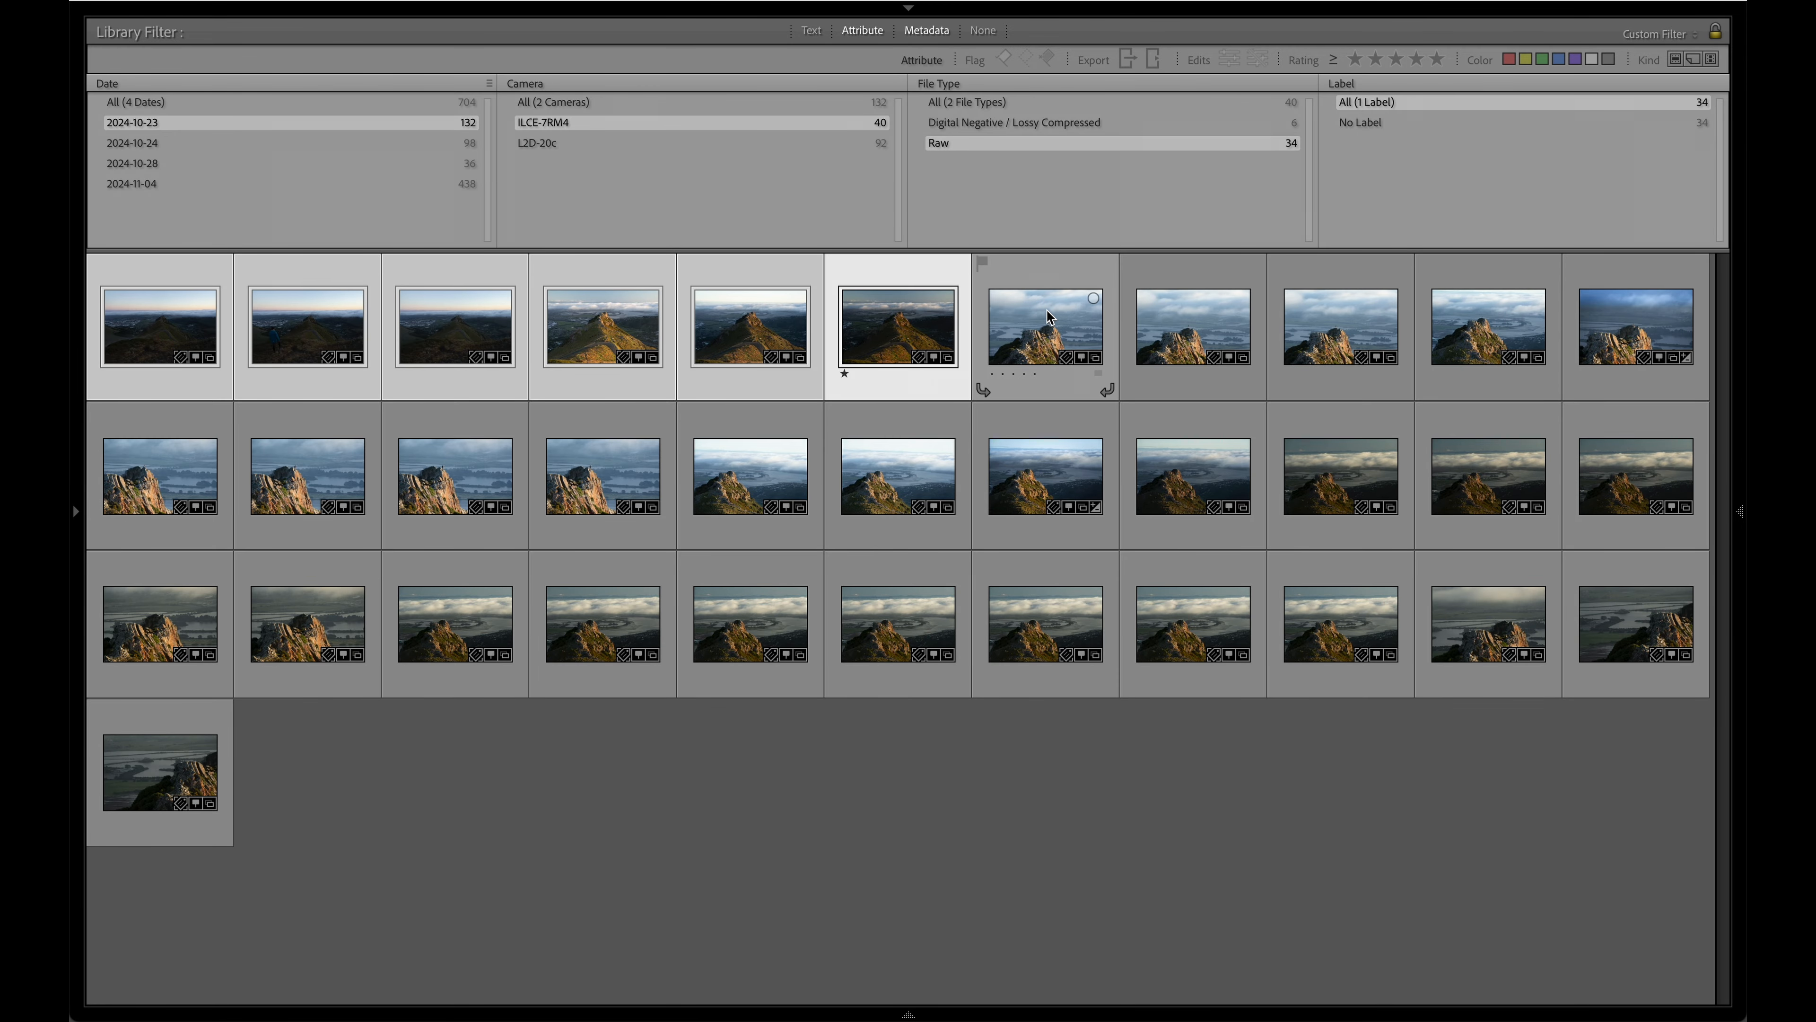
# Step: Examine the first row's ninth photo, the rocky peak with a standing figure, enlarged, and return to the grid
pyautogui.click(1050, 324)
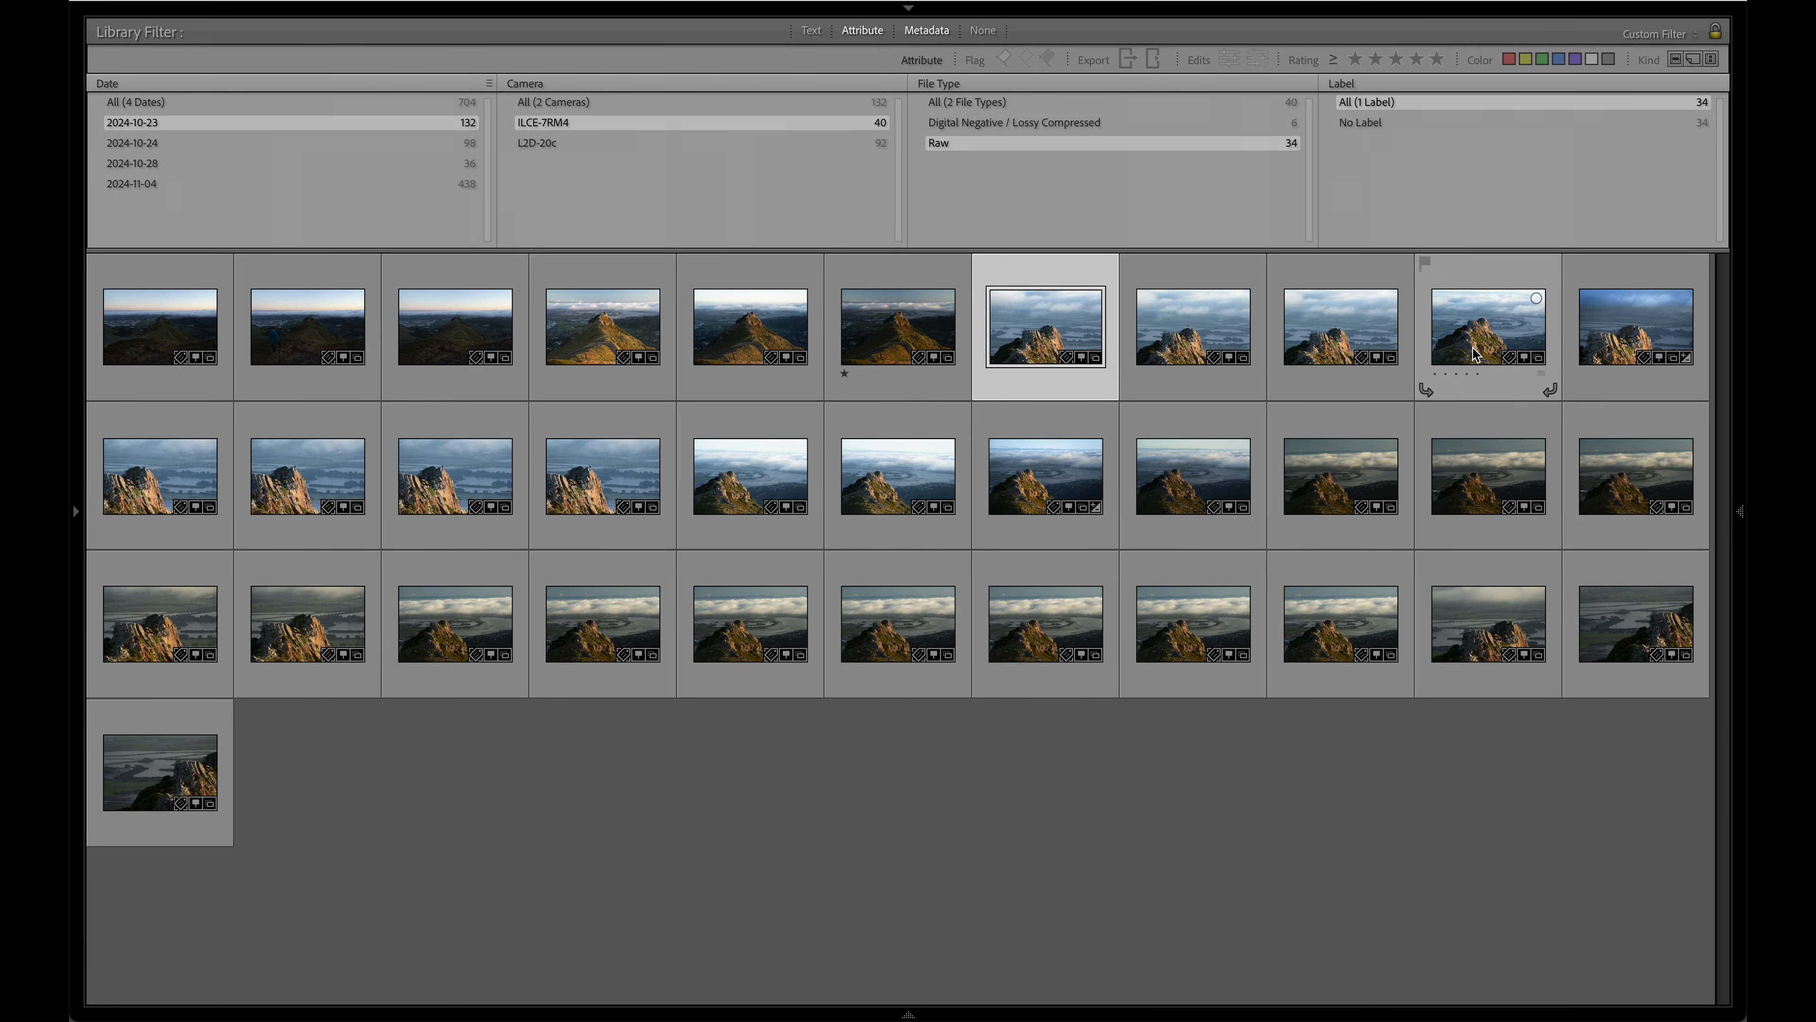
pyautogui.doubleClick(1351, 335)
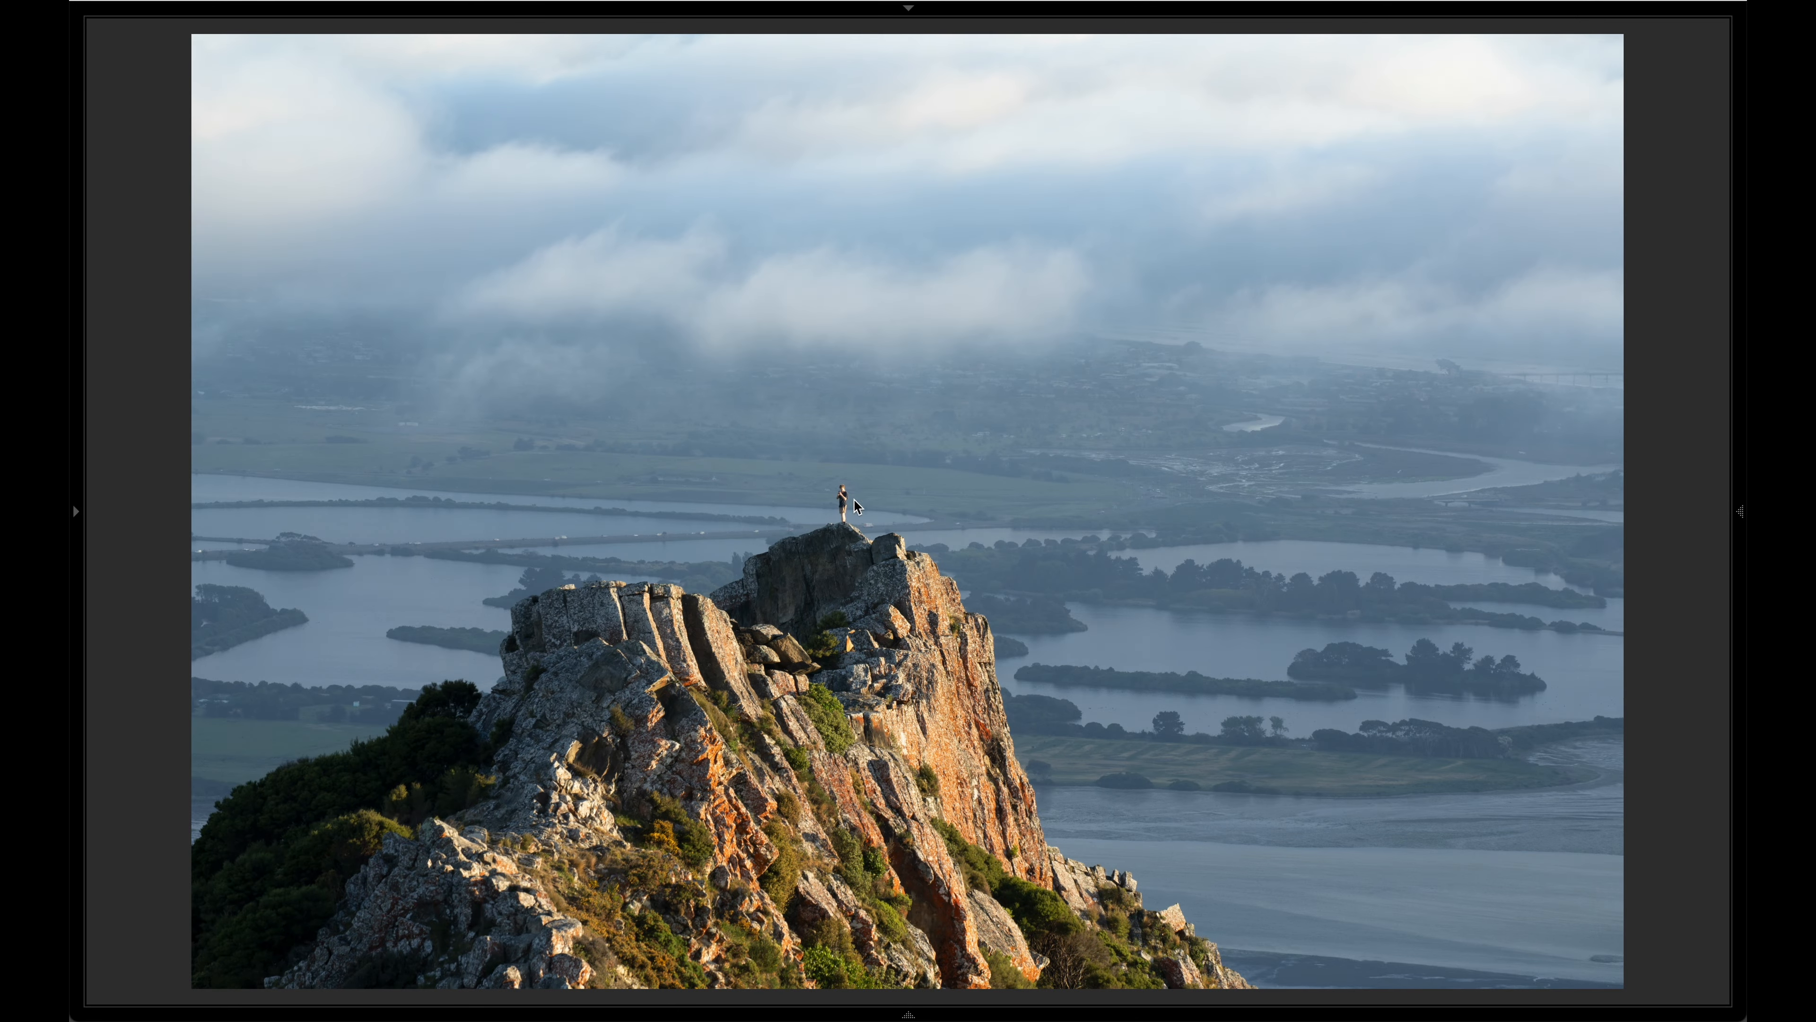
pyautogui.press('g')
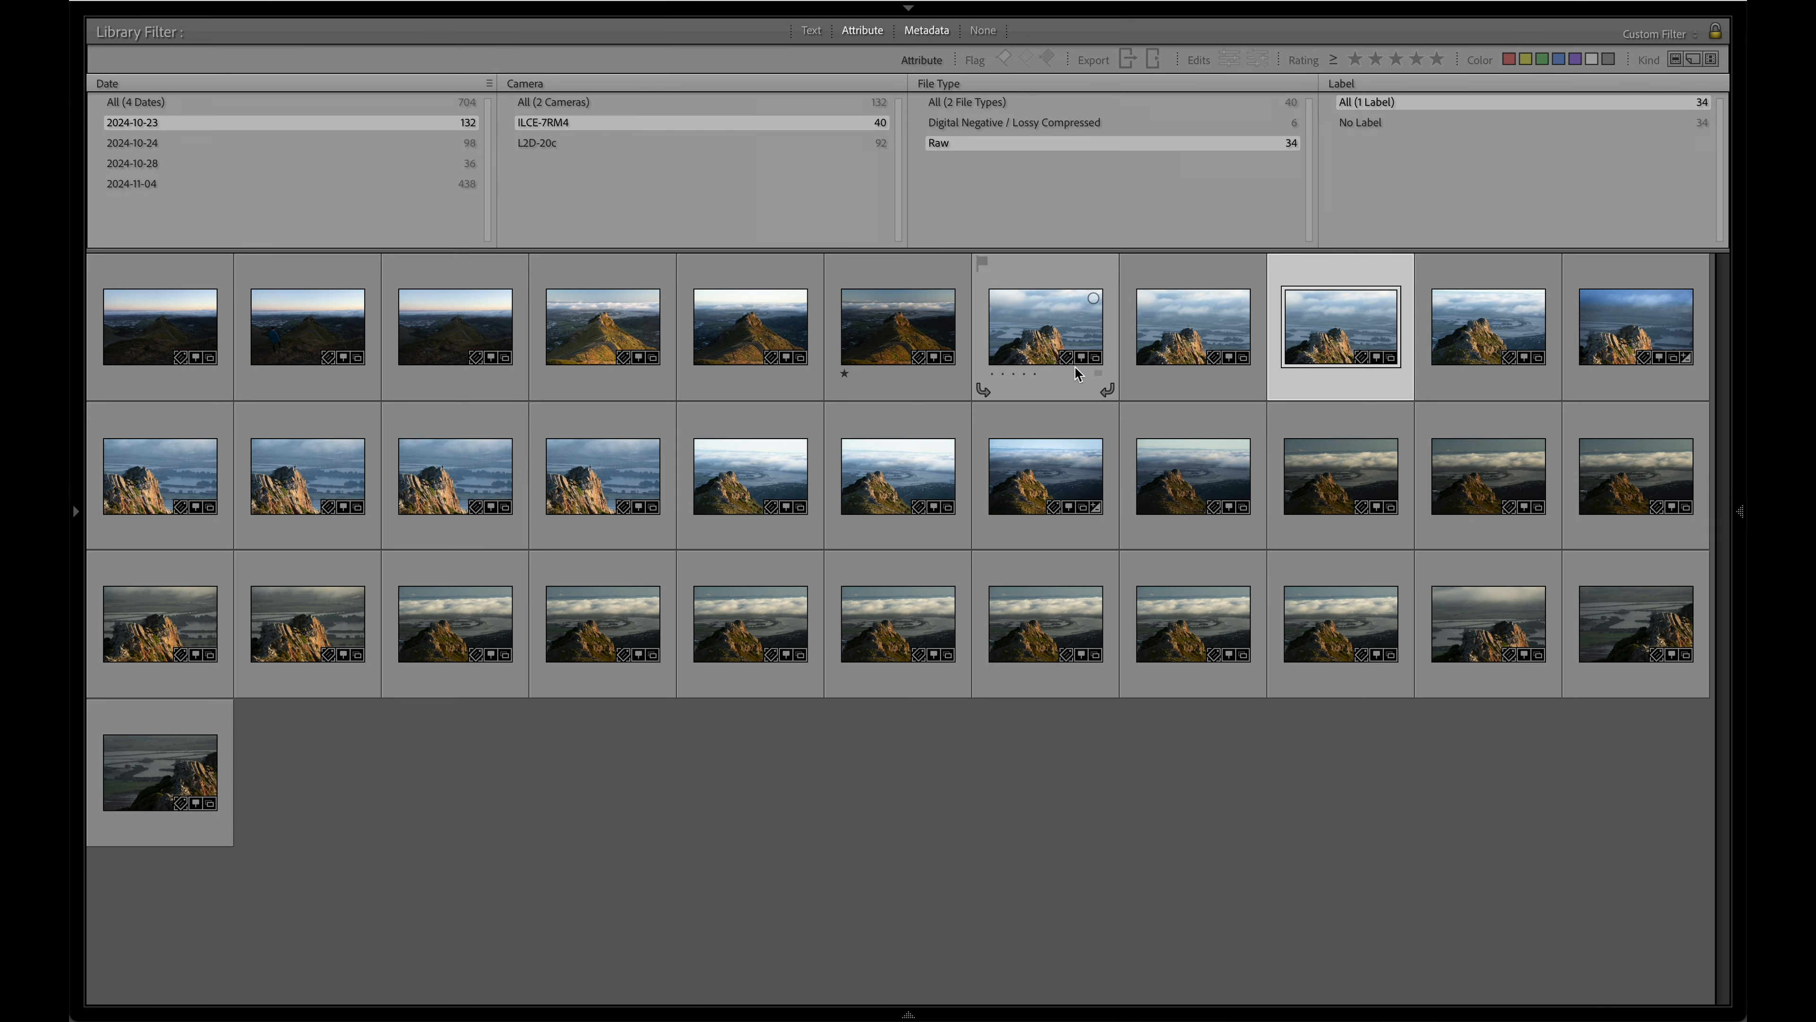
# Step: Select the photos from the first row's seventh through the last, examine several enlarged, and return to the grid
pyautogui.click(1050, 330)
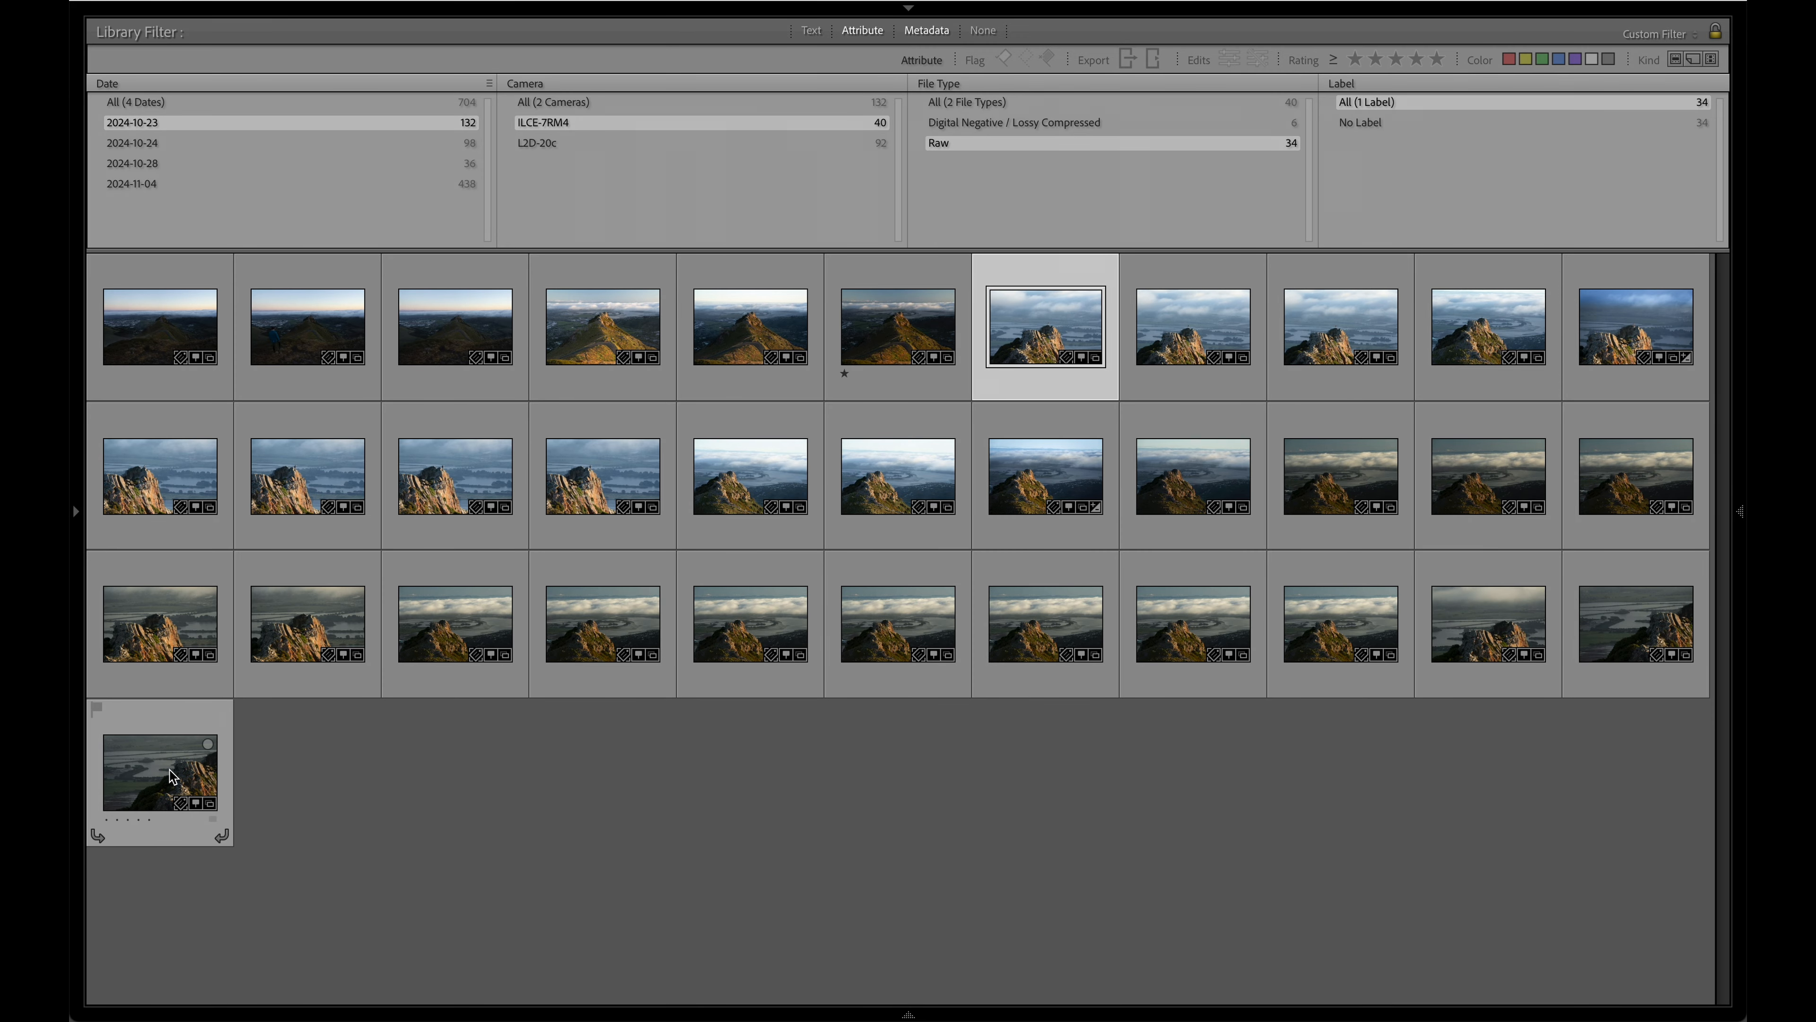
pyautogui.keyDown('shift'); pyautogui.click(170, 776); pyautogui.keyUp('shift')
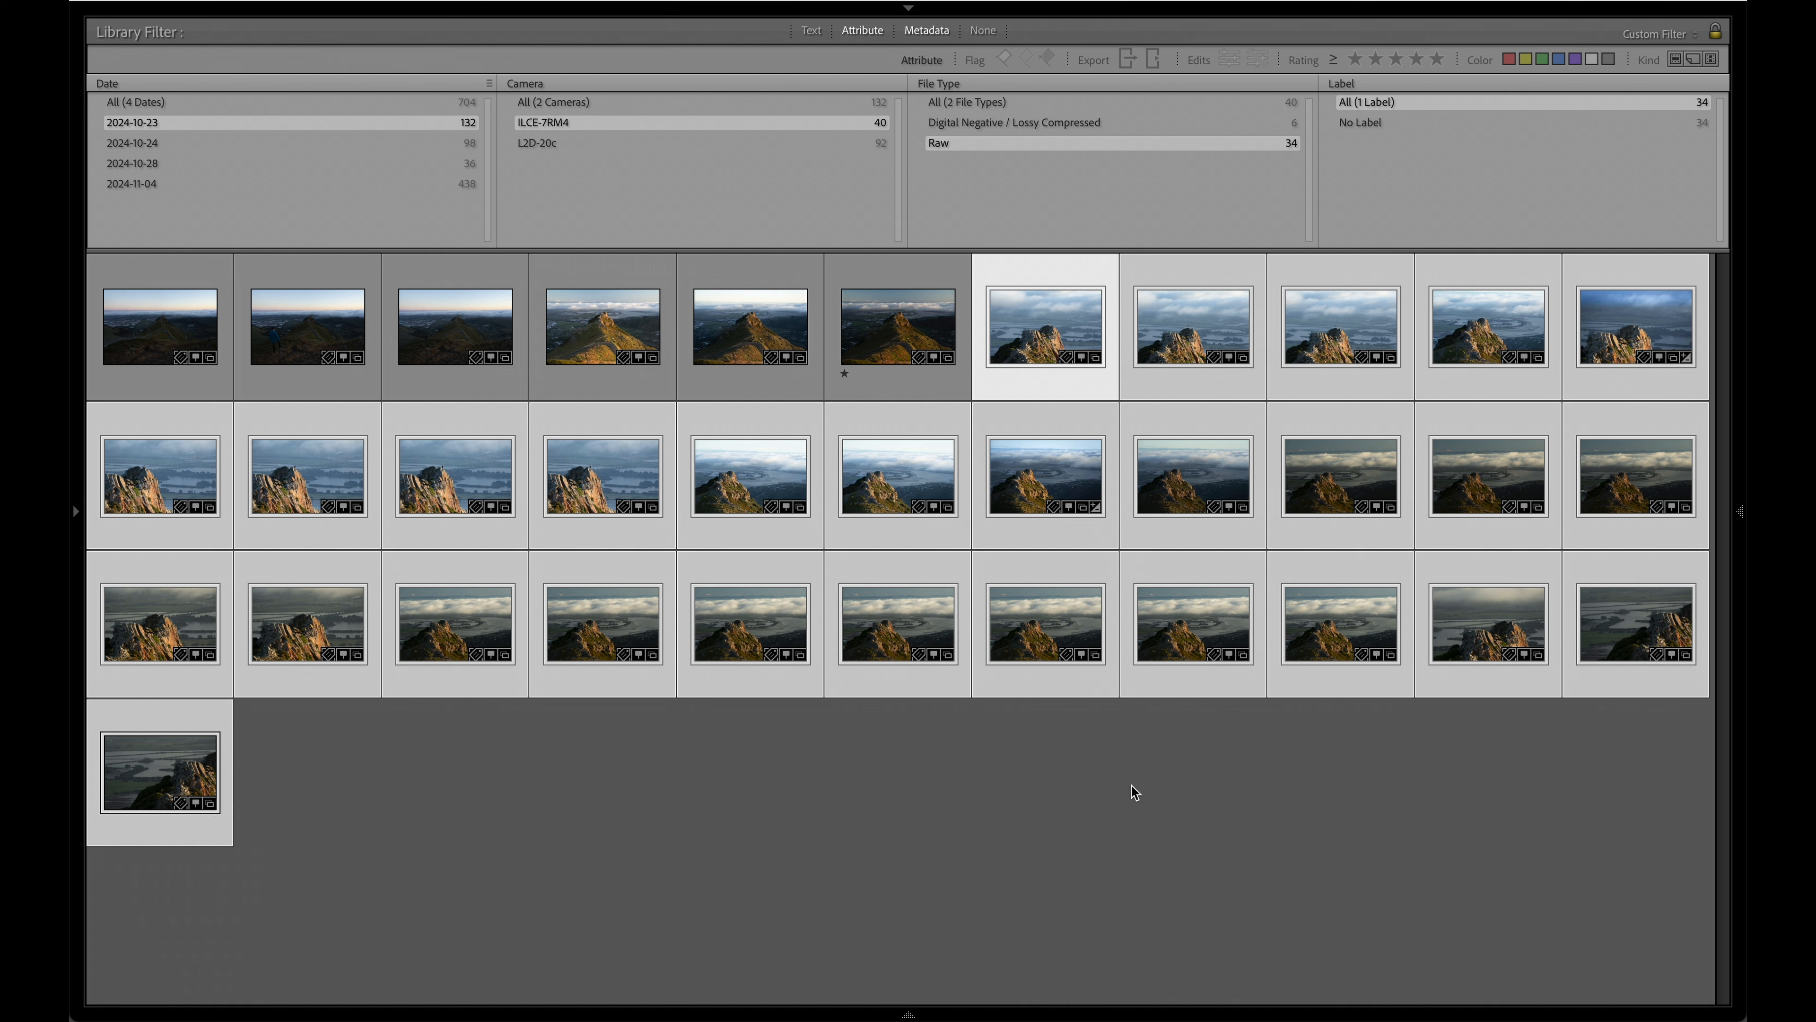
pyautogui.doubleClick(1335, 642)
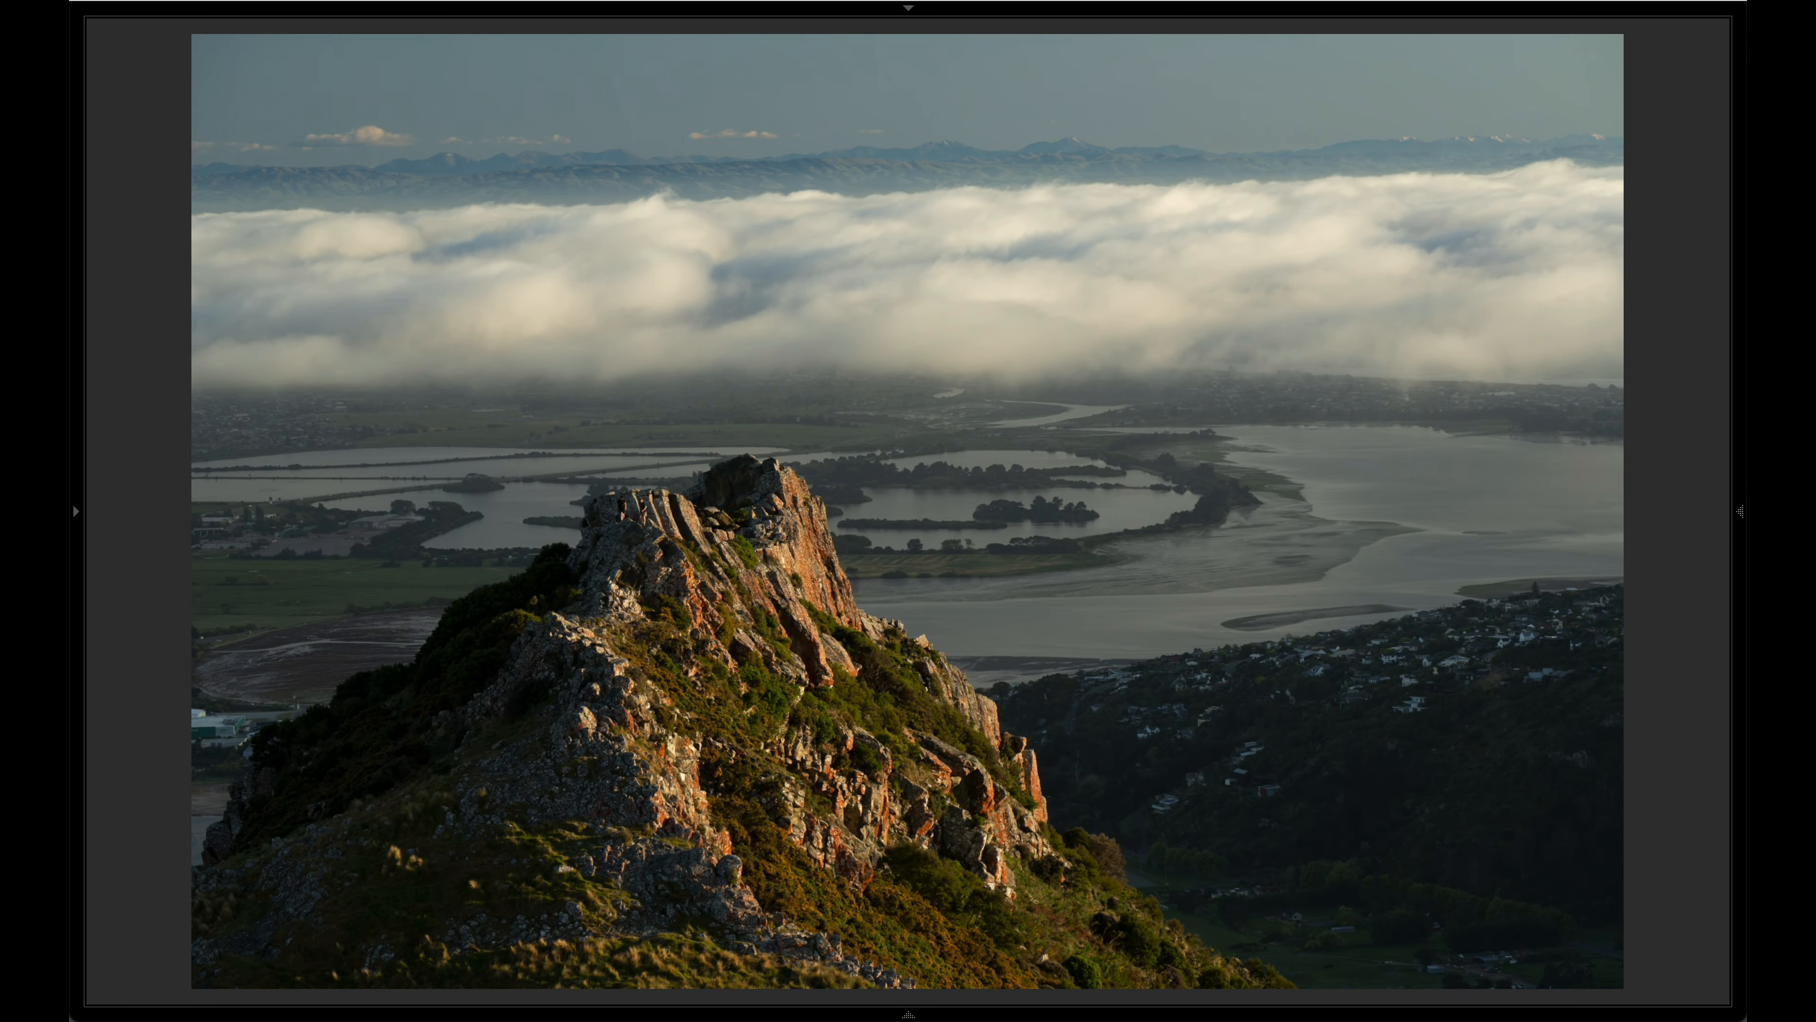
pyautogui.press('Right')
pyautogui.press('Right')
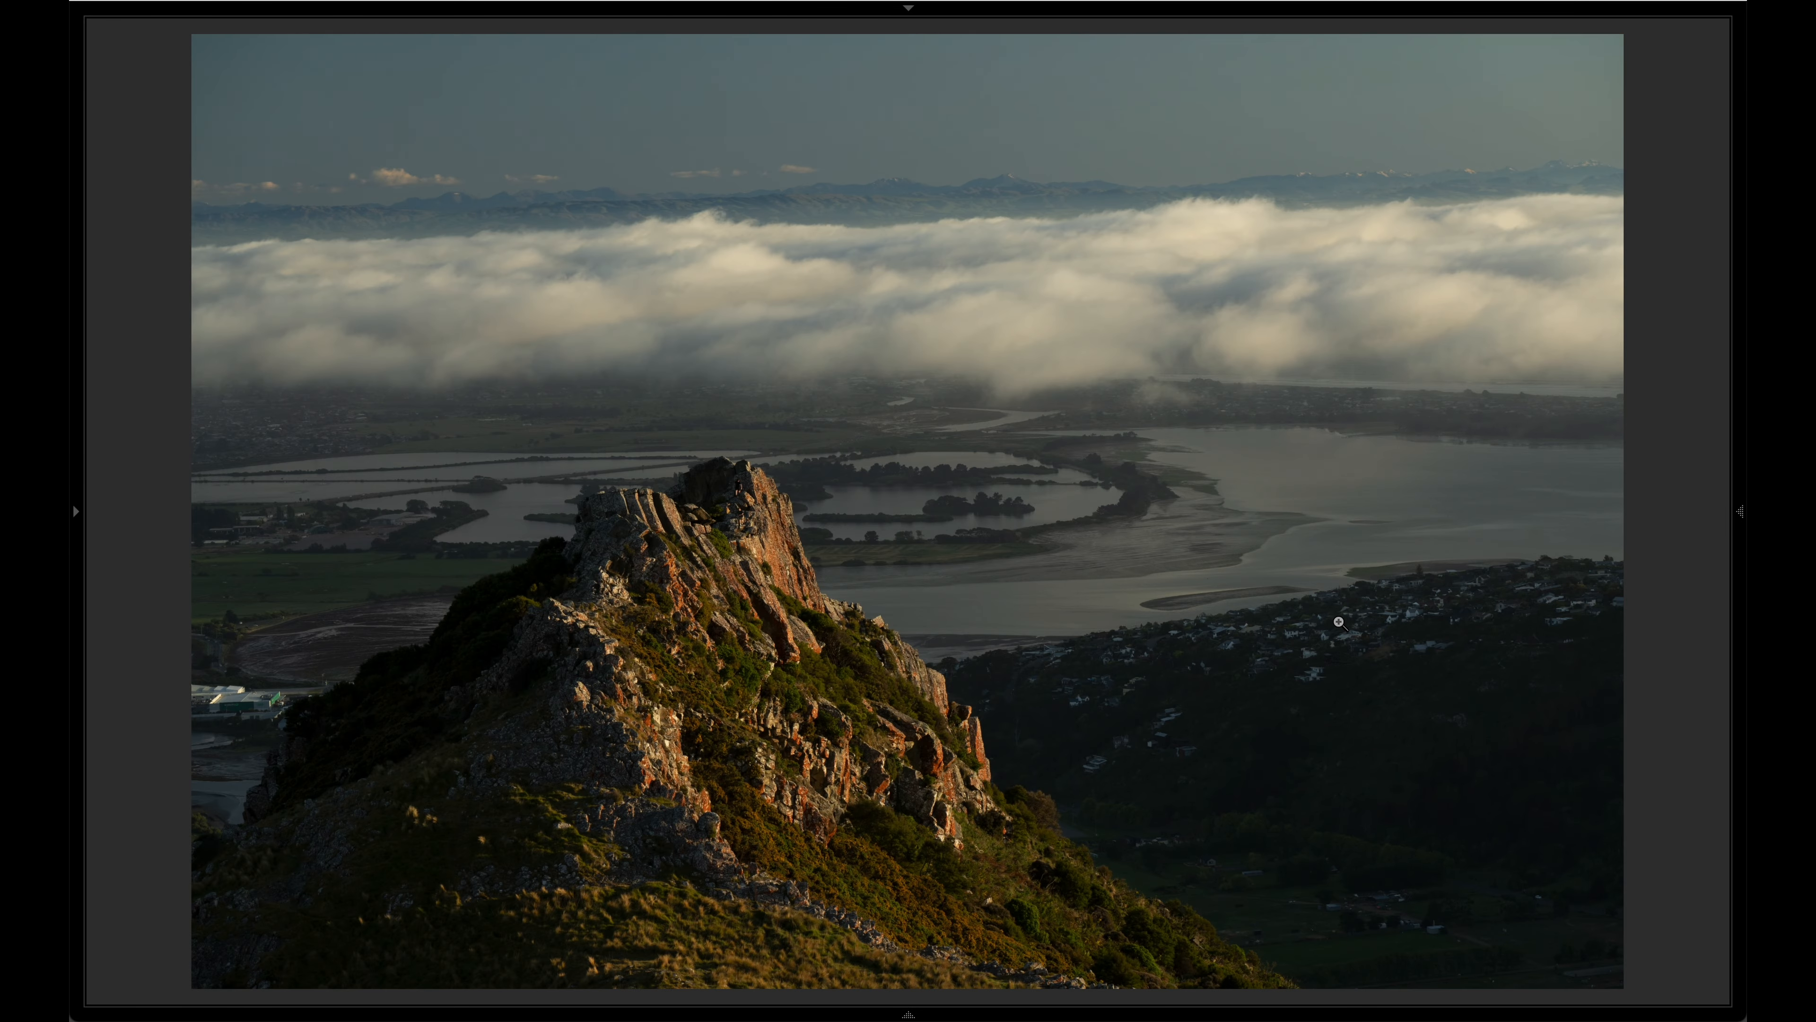
pyautogui.press('g')
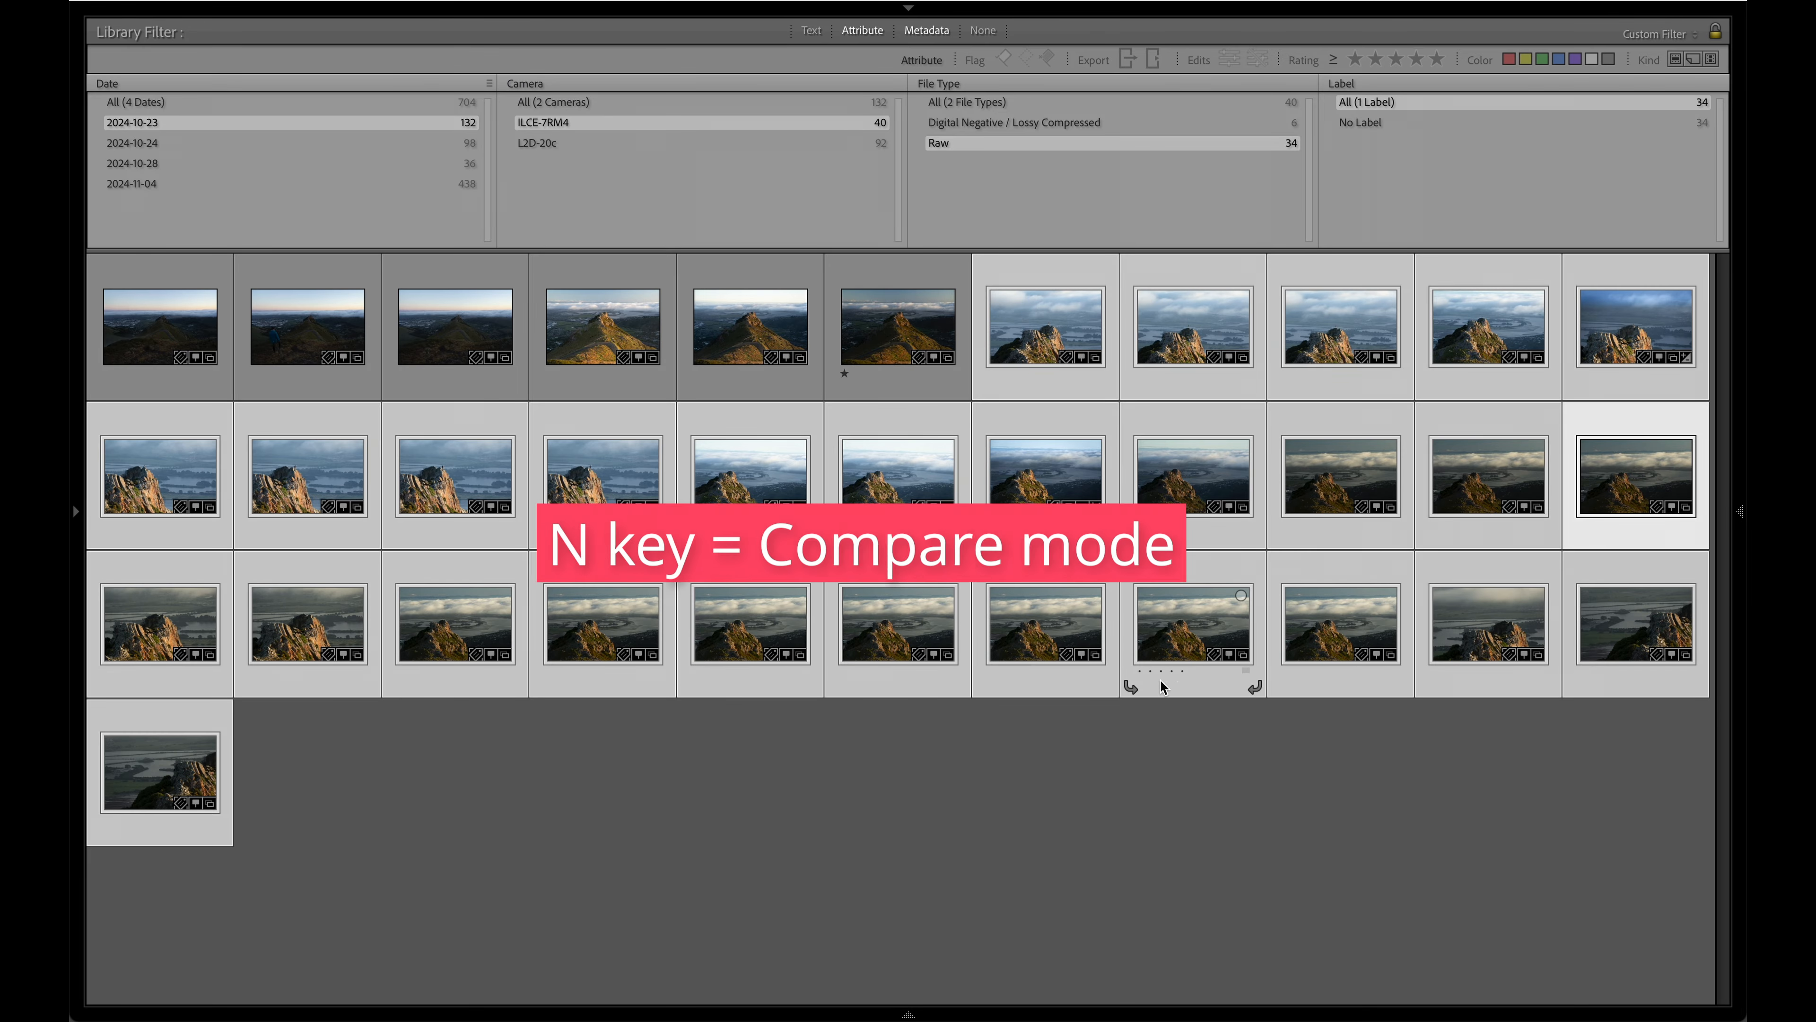
# Step: Compare the selected photos in Survey view, enlarging the dark rocky peak and the cliff with a standing figure
pyautogui.press('n')
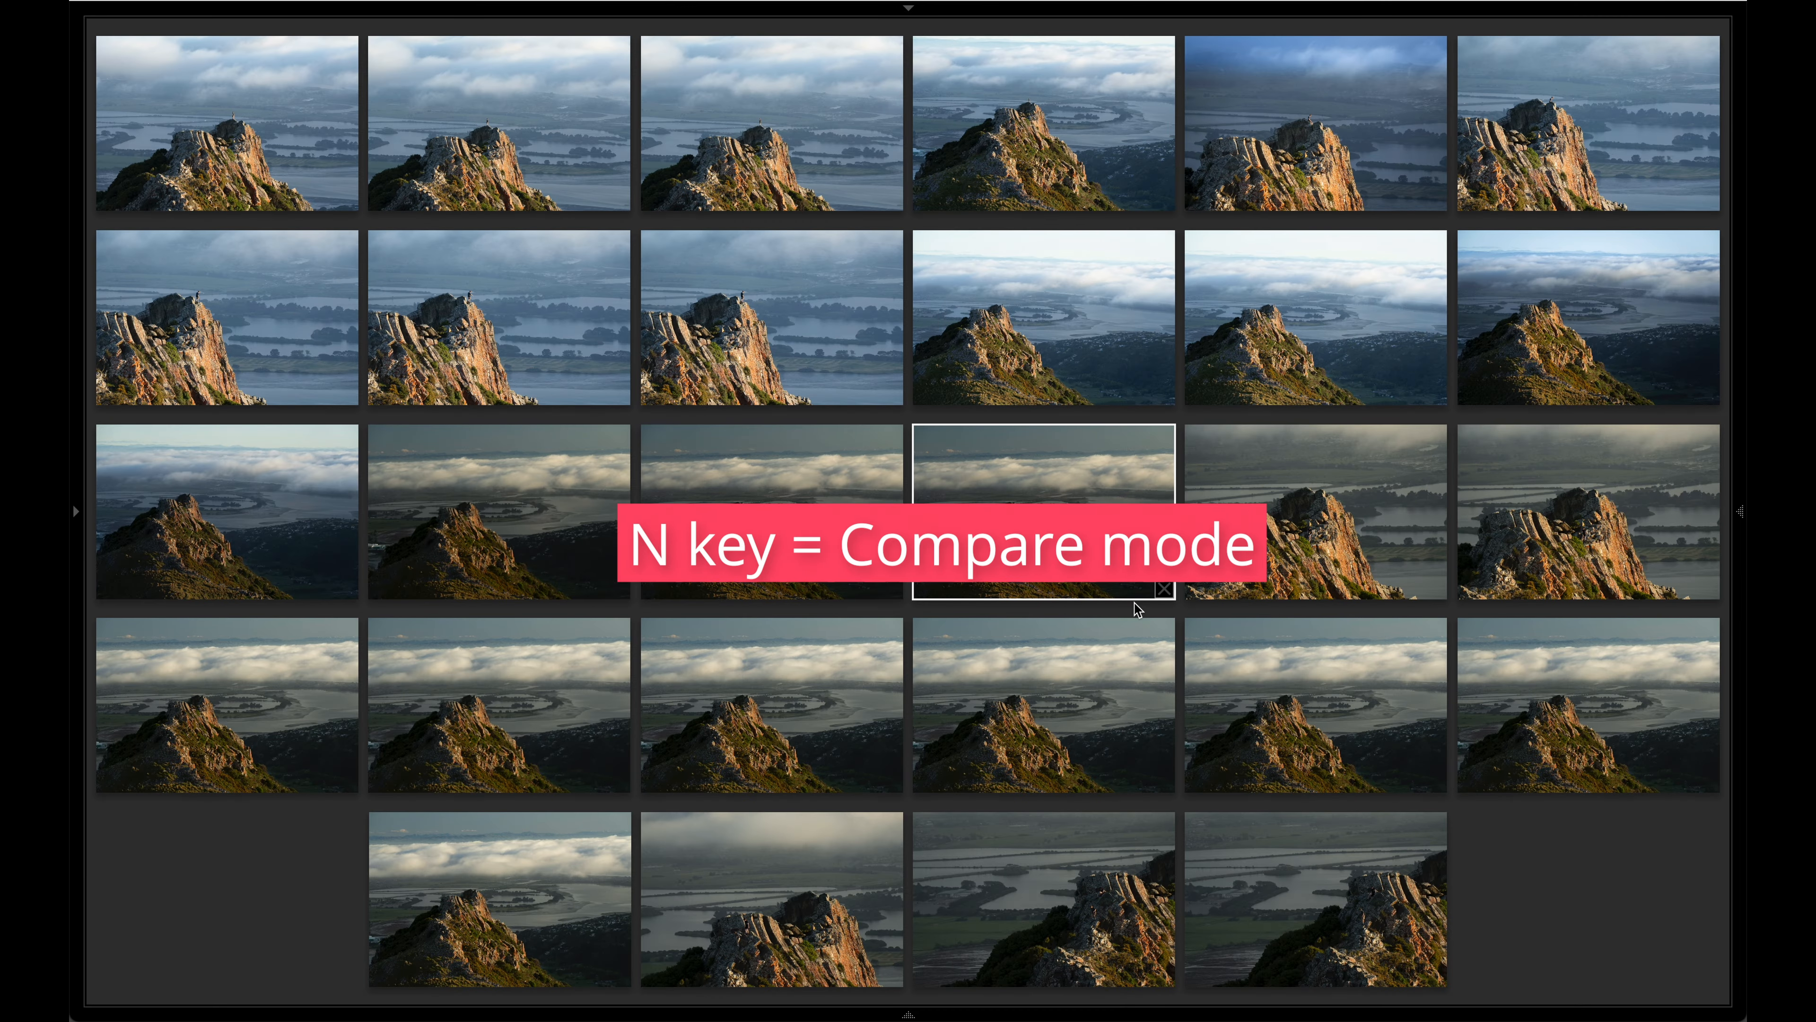
pyautogui.press('space')
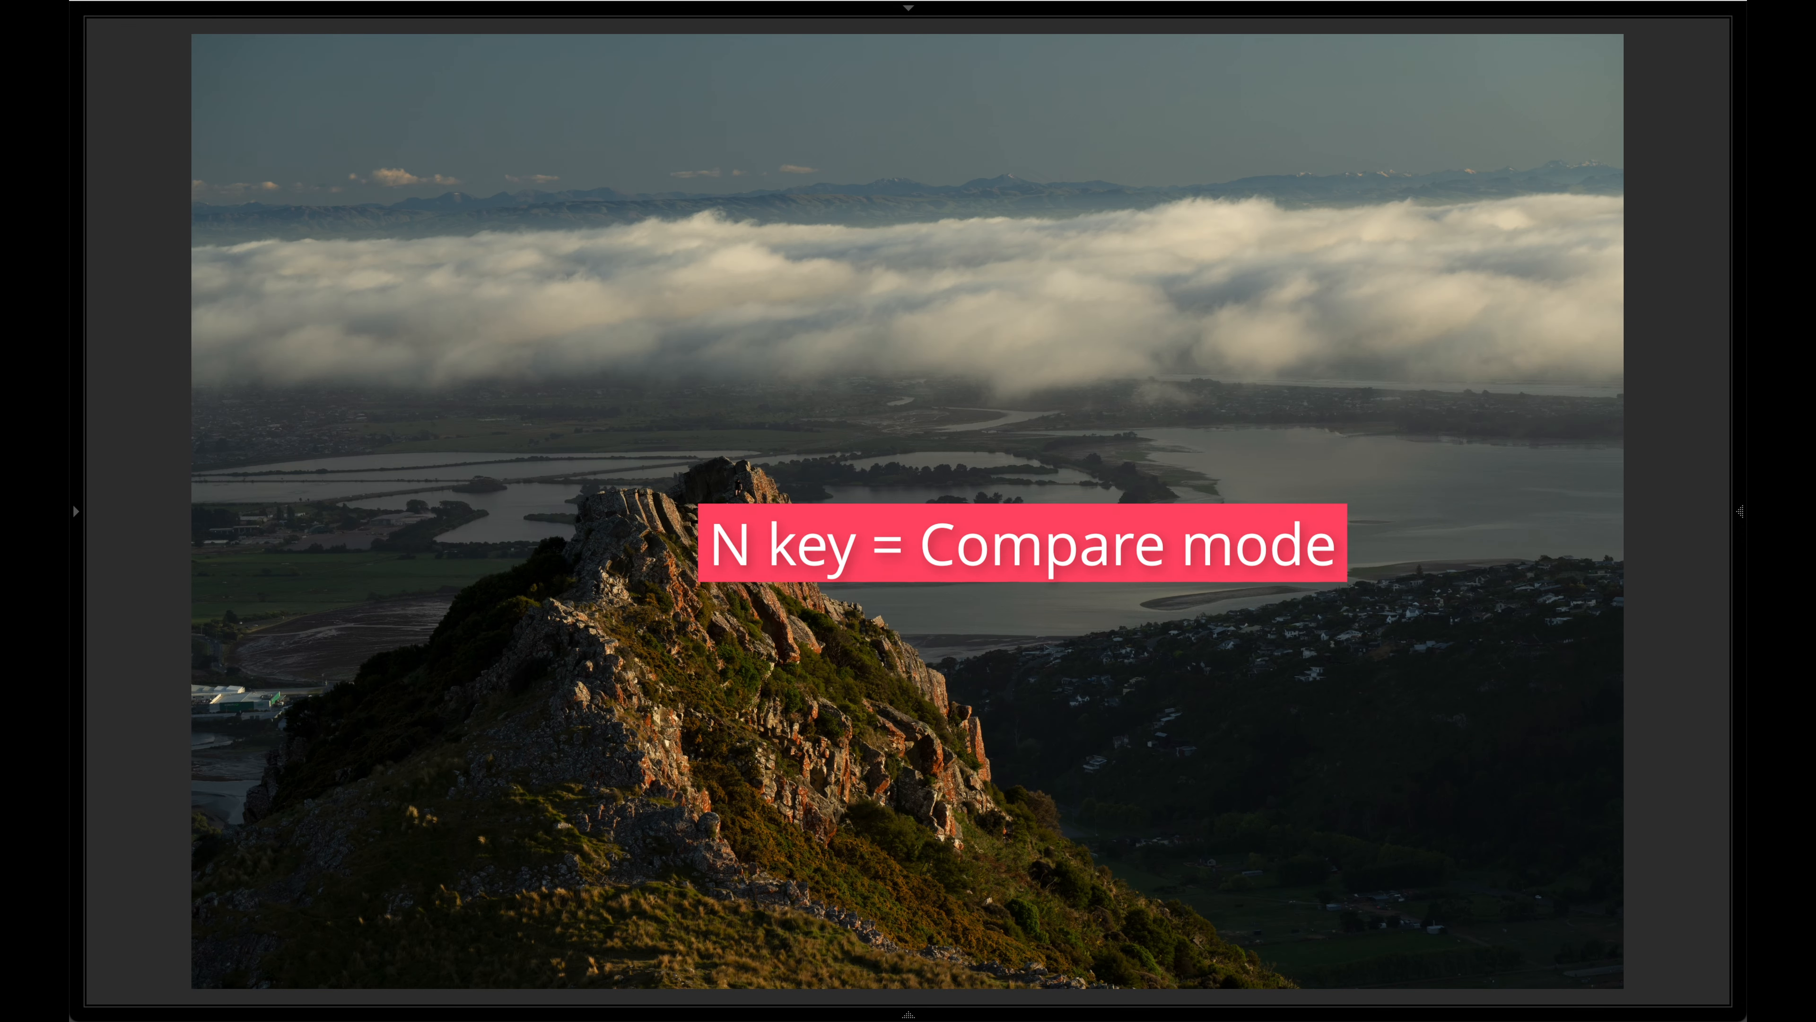
pyautogui.press('g')
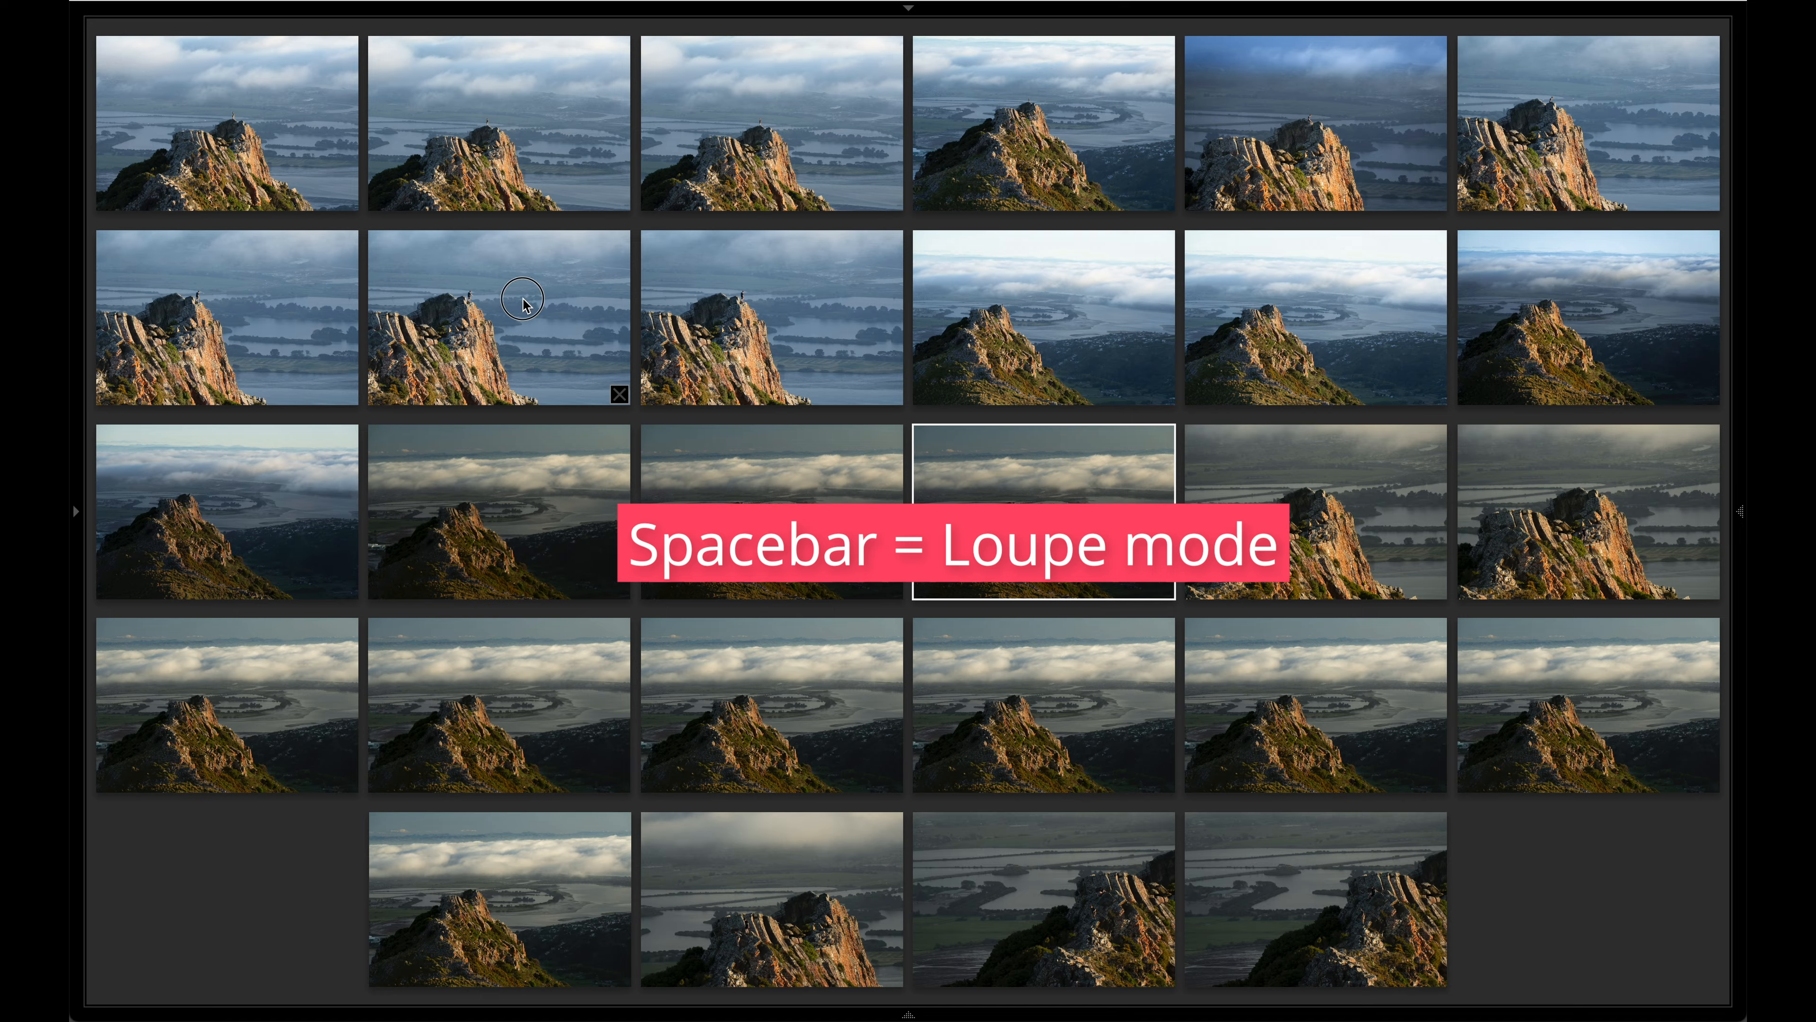
pyautogui.press('space')
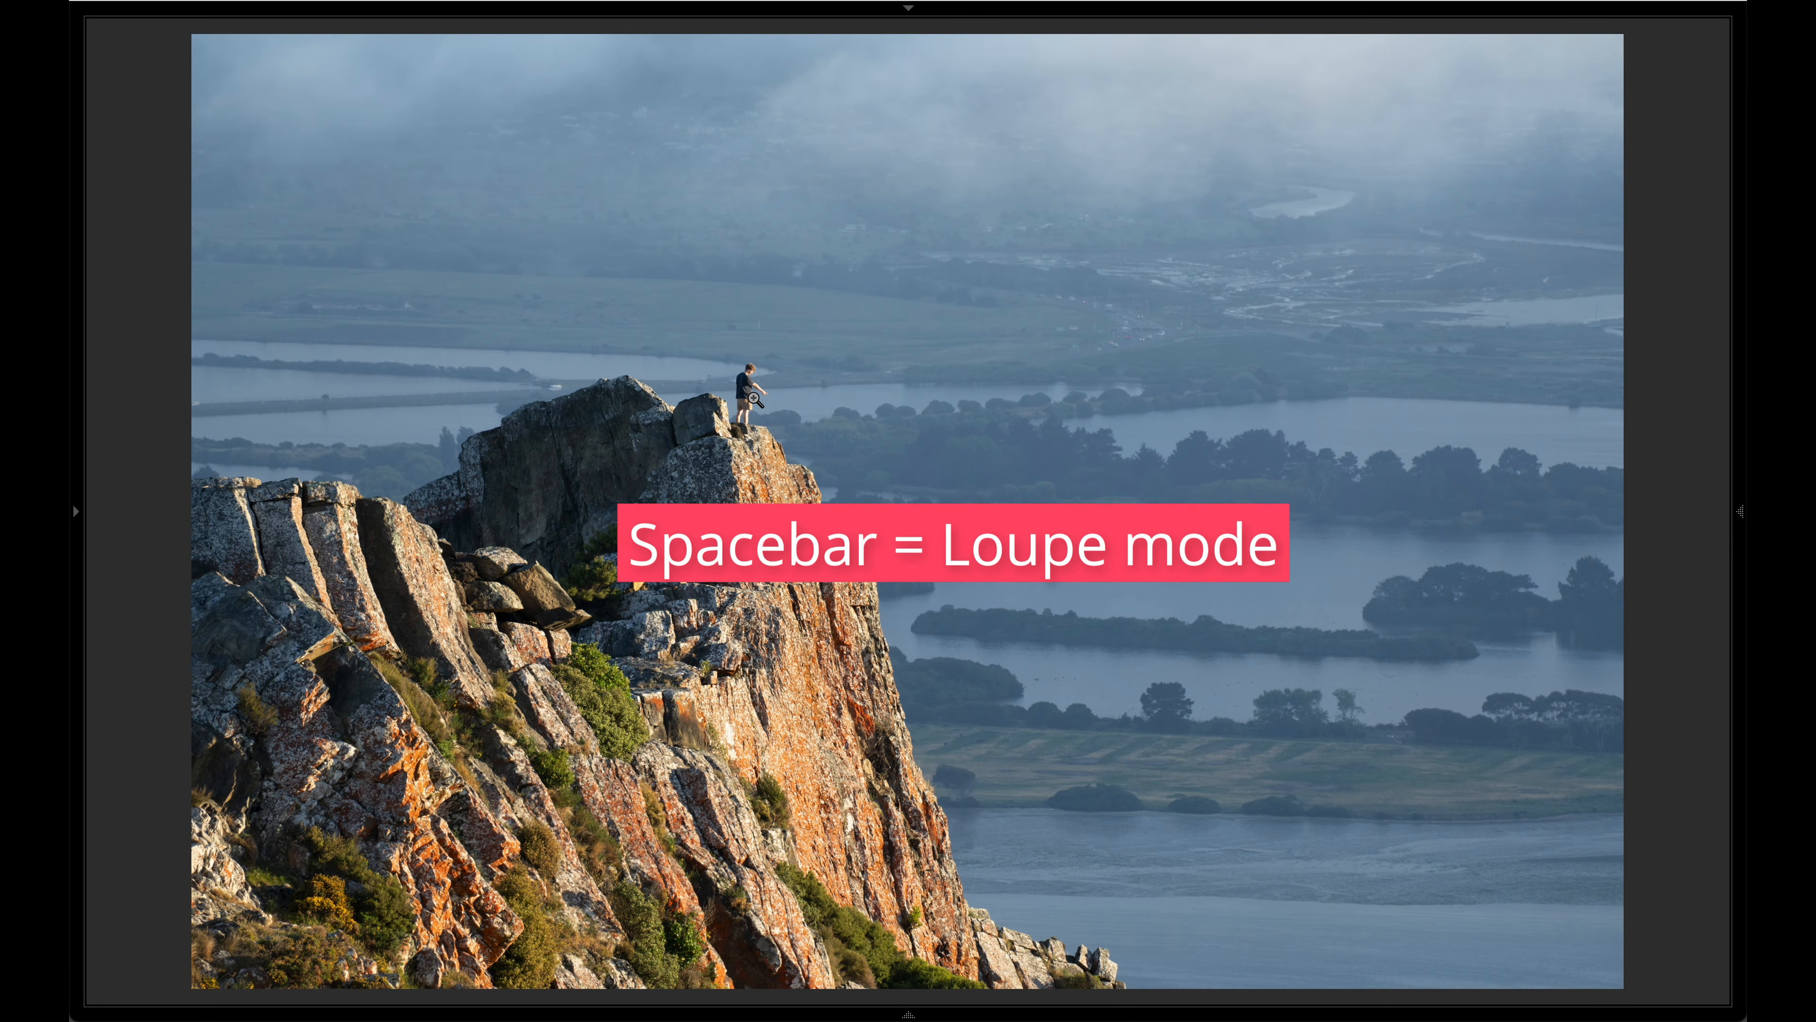
pyautogui.press('g')
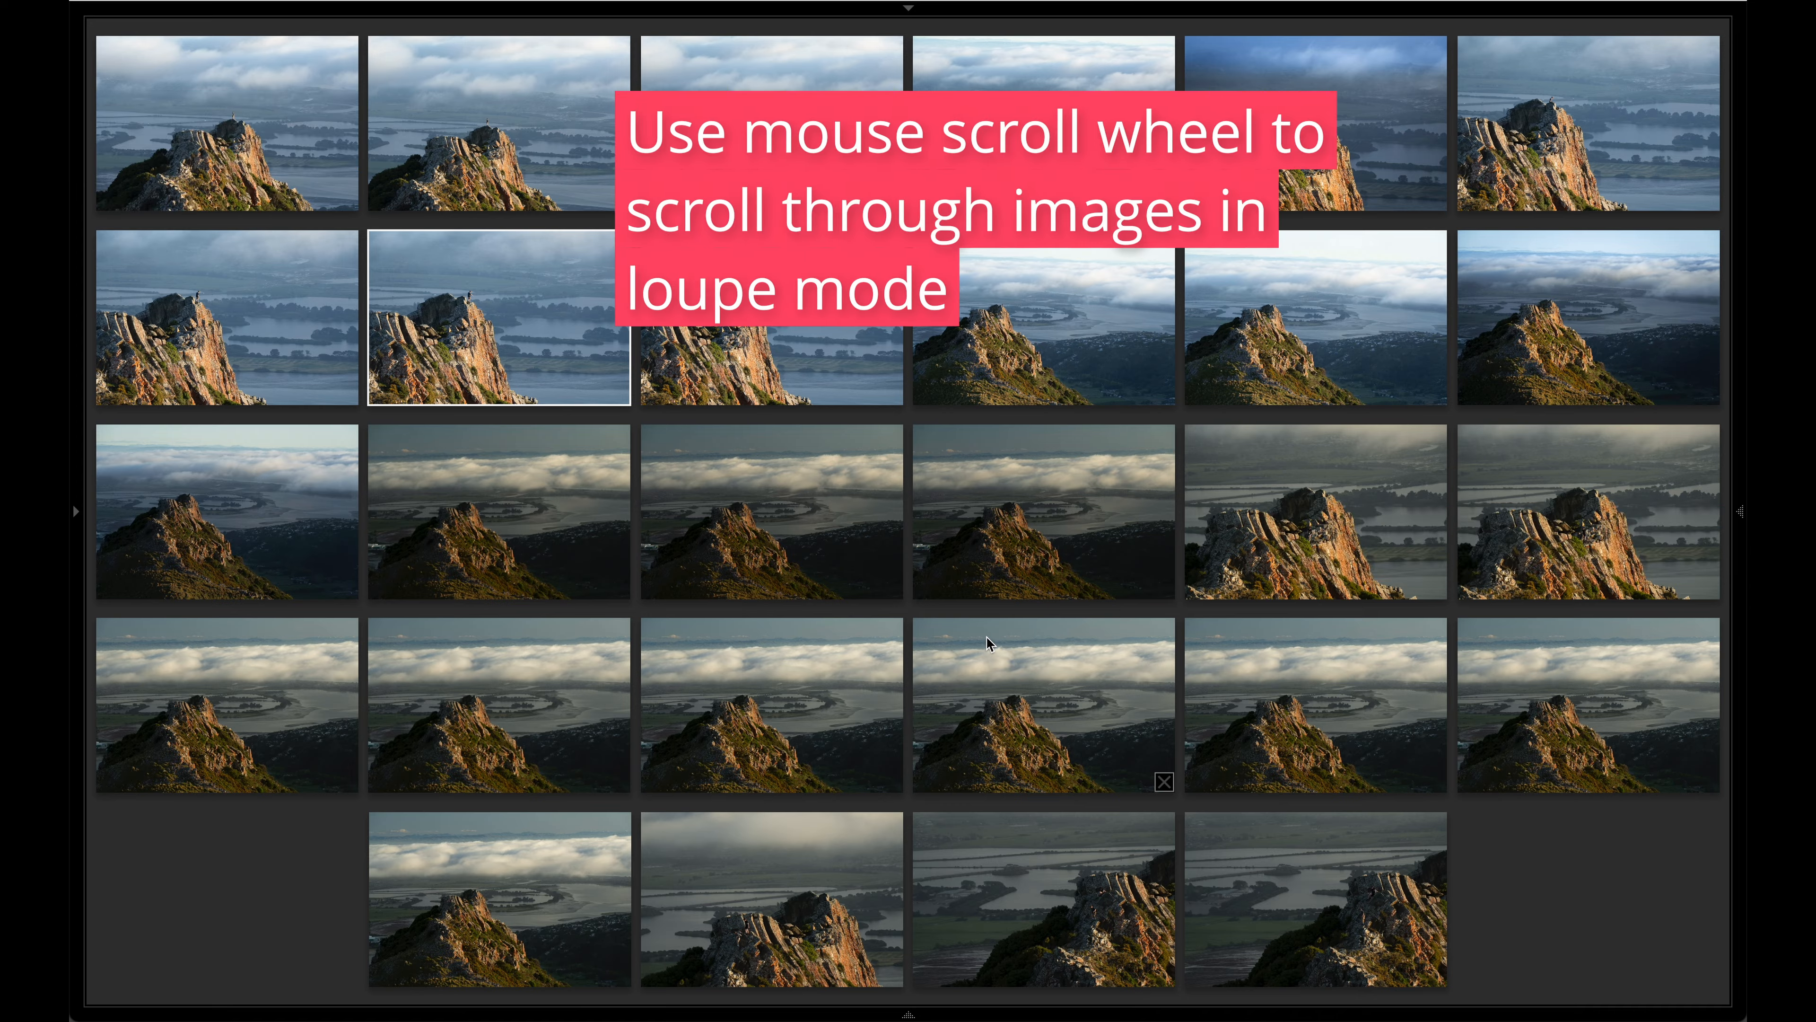
# Step: Browse the surveyed photos enlarged, rate the bright rocky peak above the estuary one star, and return to the survey
pyautogui.press('space')
pyautogui.scroll(-3, 896, 544)
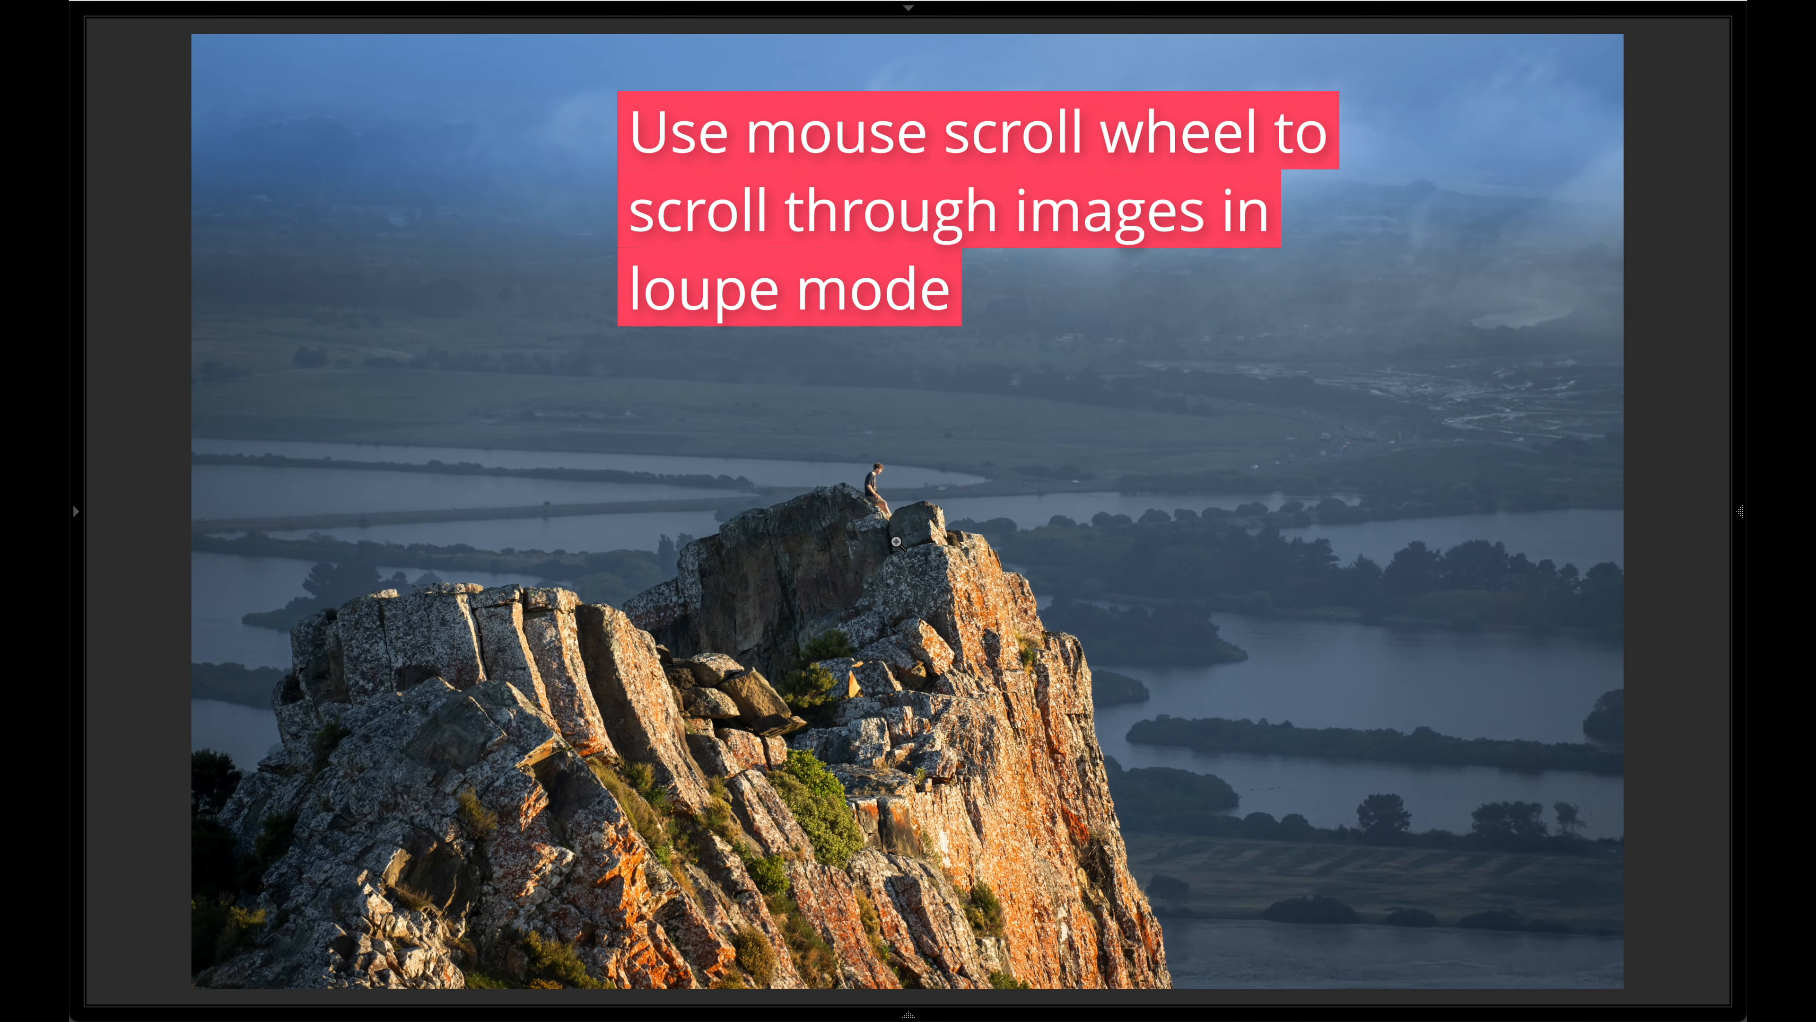
pyautogui.scroll(-3, 907, 544)
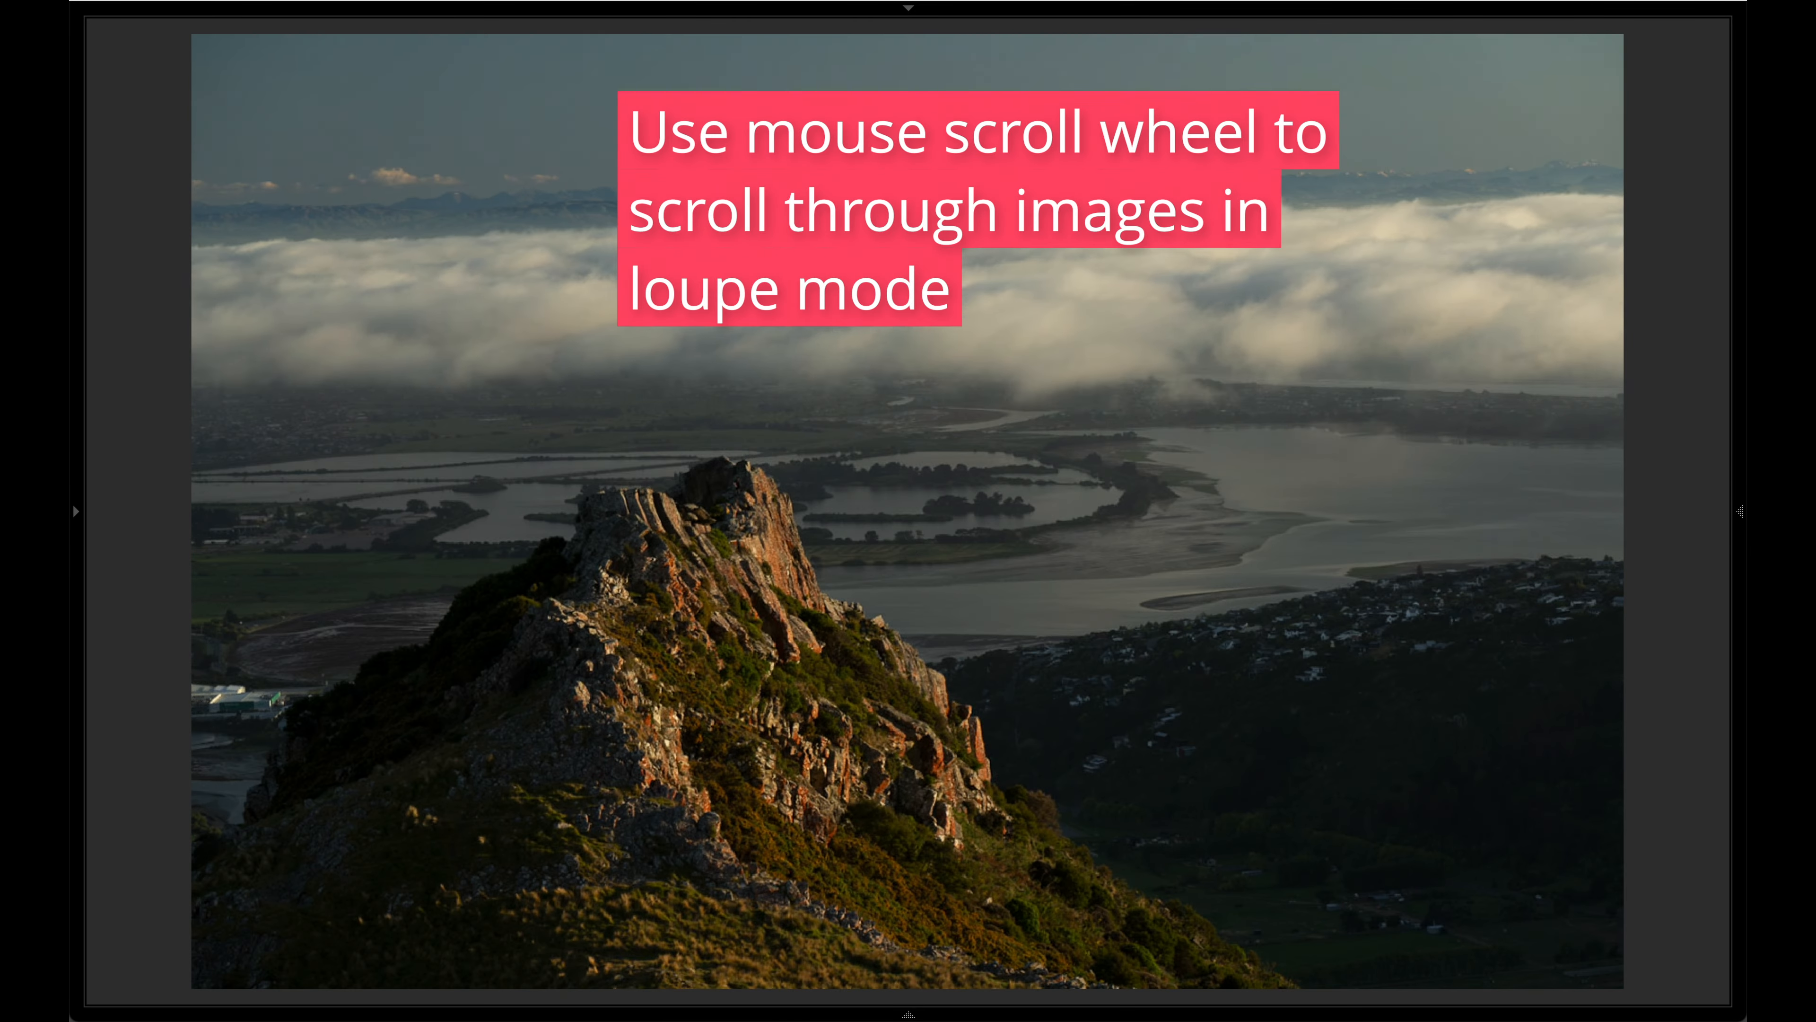
pyautogui.scroll(-4, 913, 544)
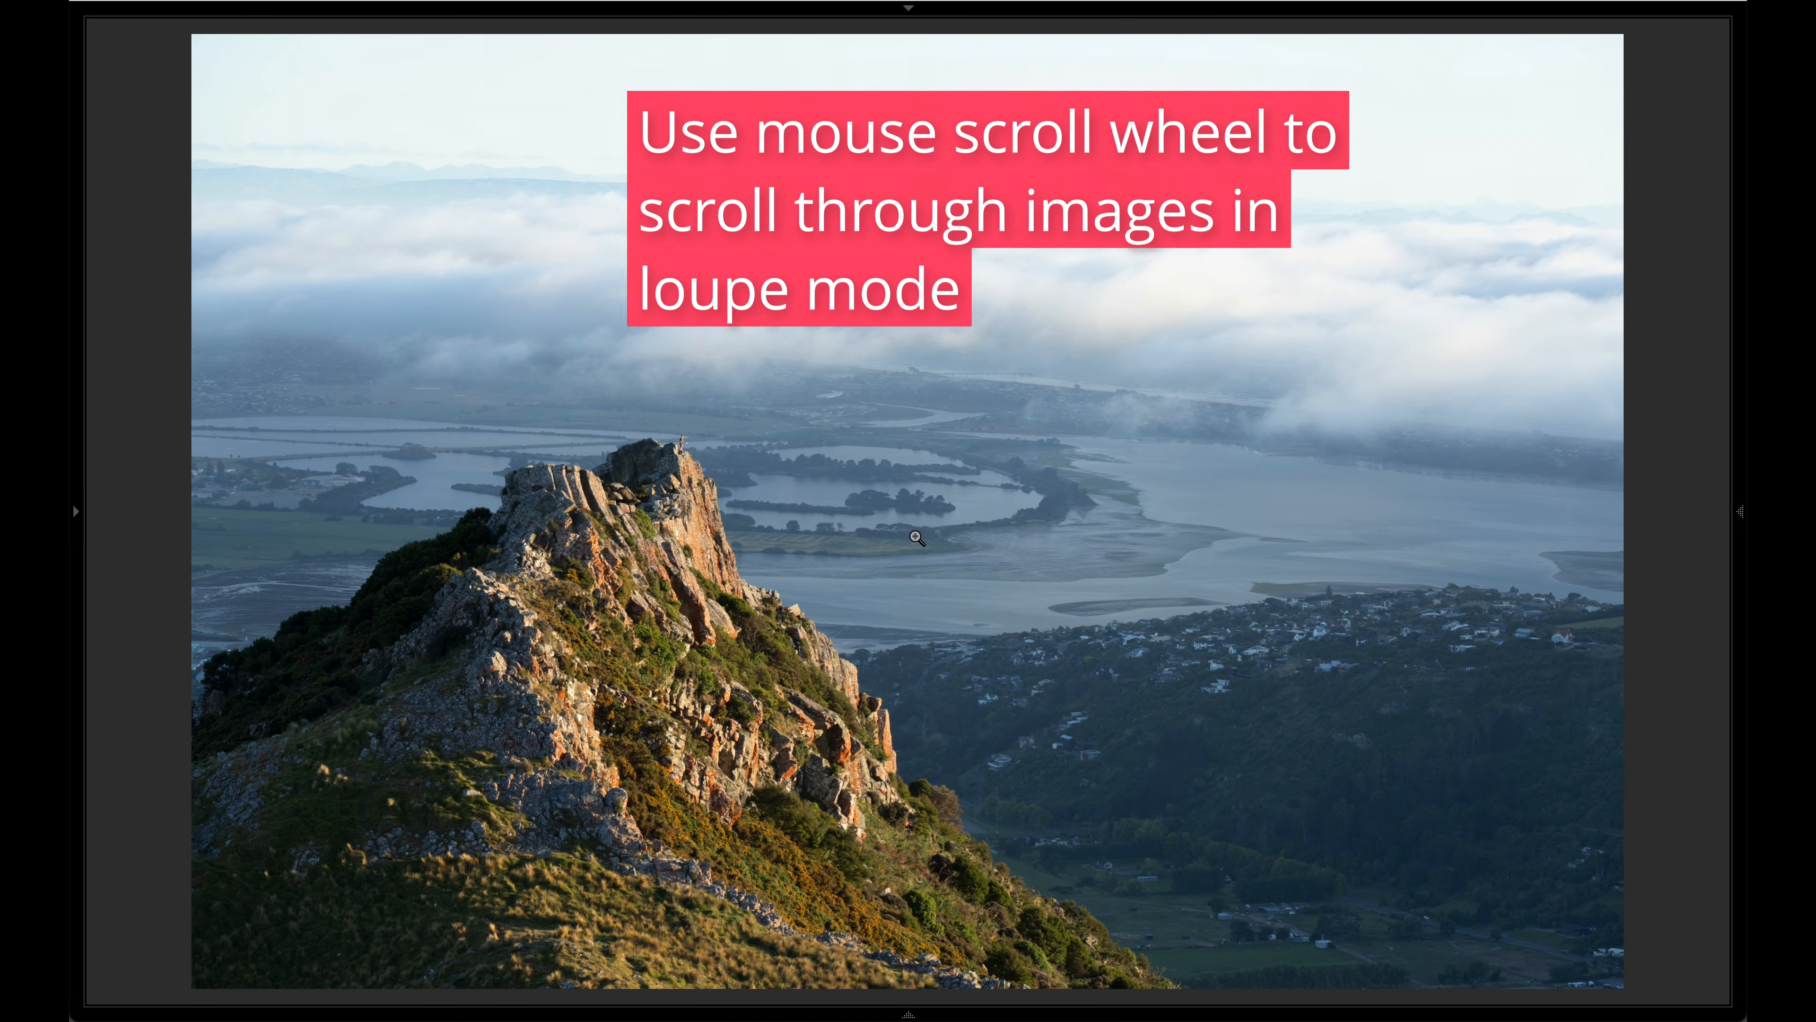
pyautogui.scroll(-1, 916, 537)
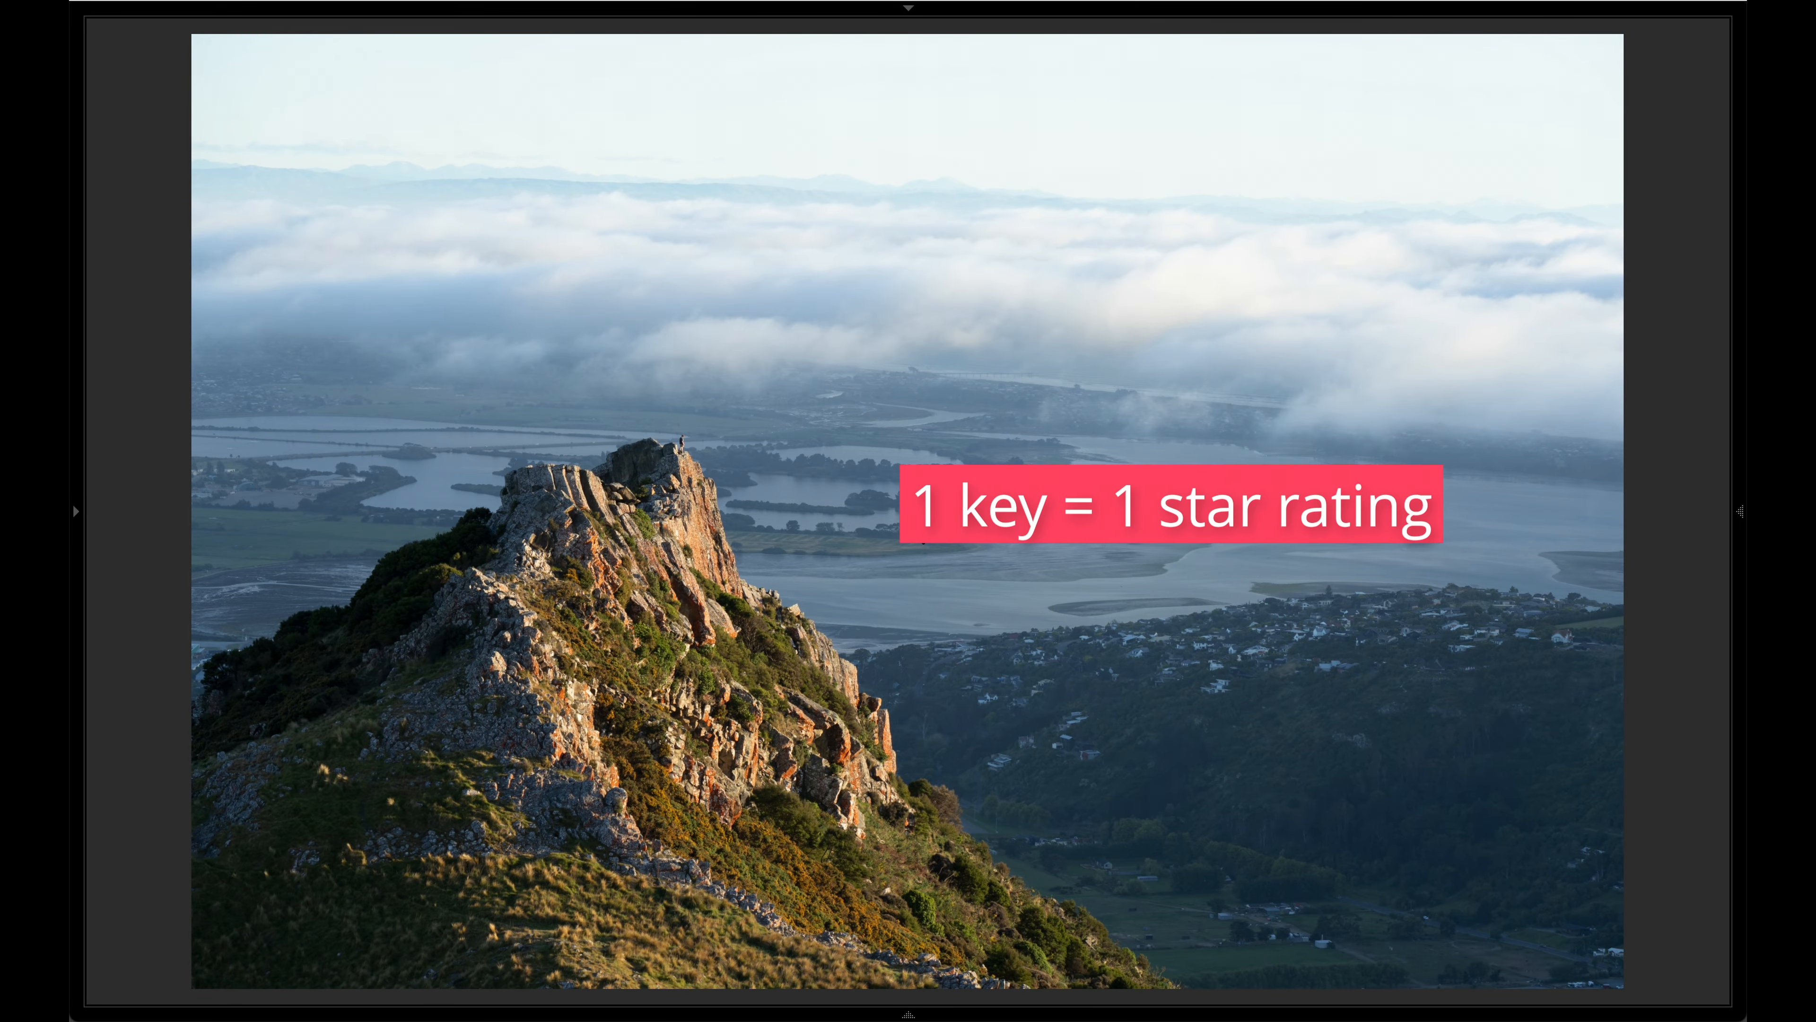
pyautogui.press('1')
pyautogui.press('g')
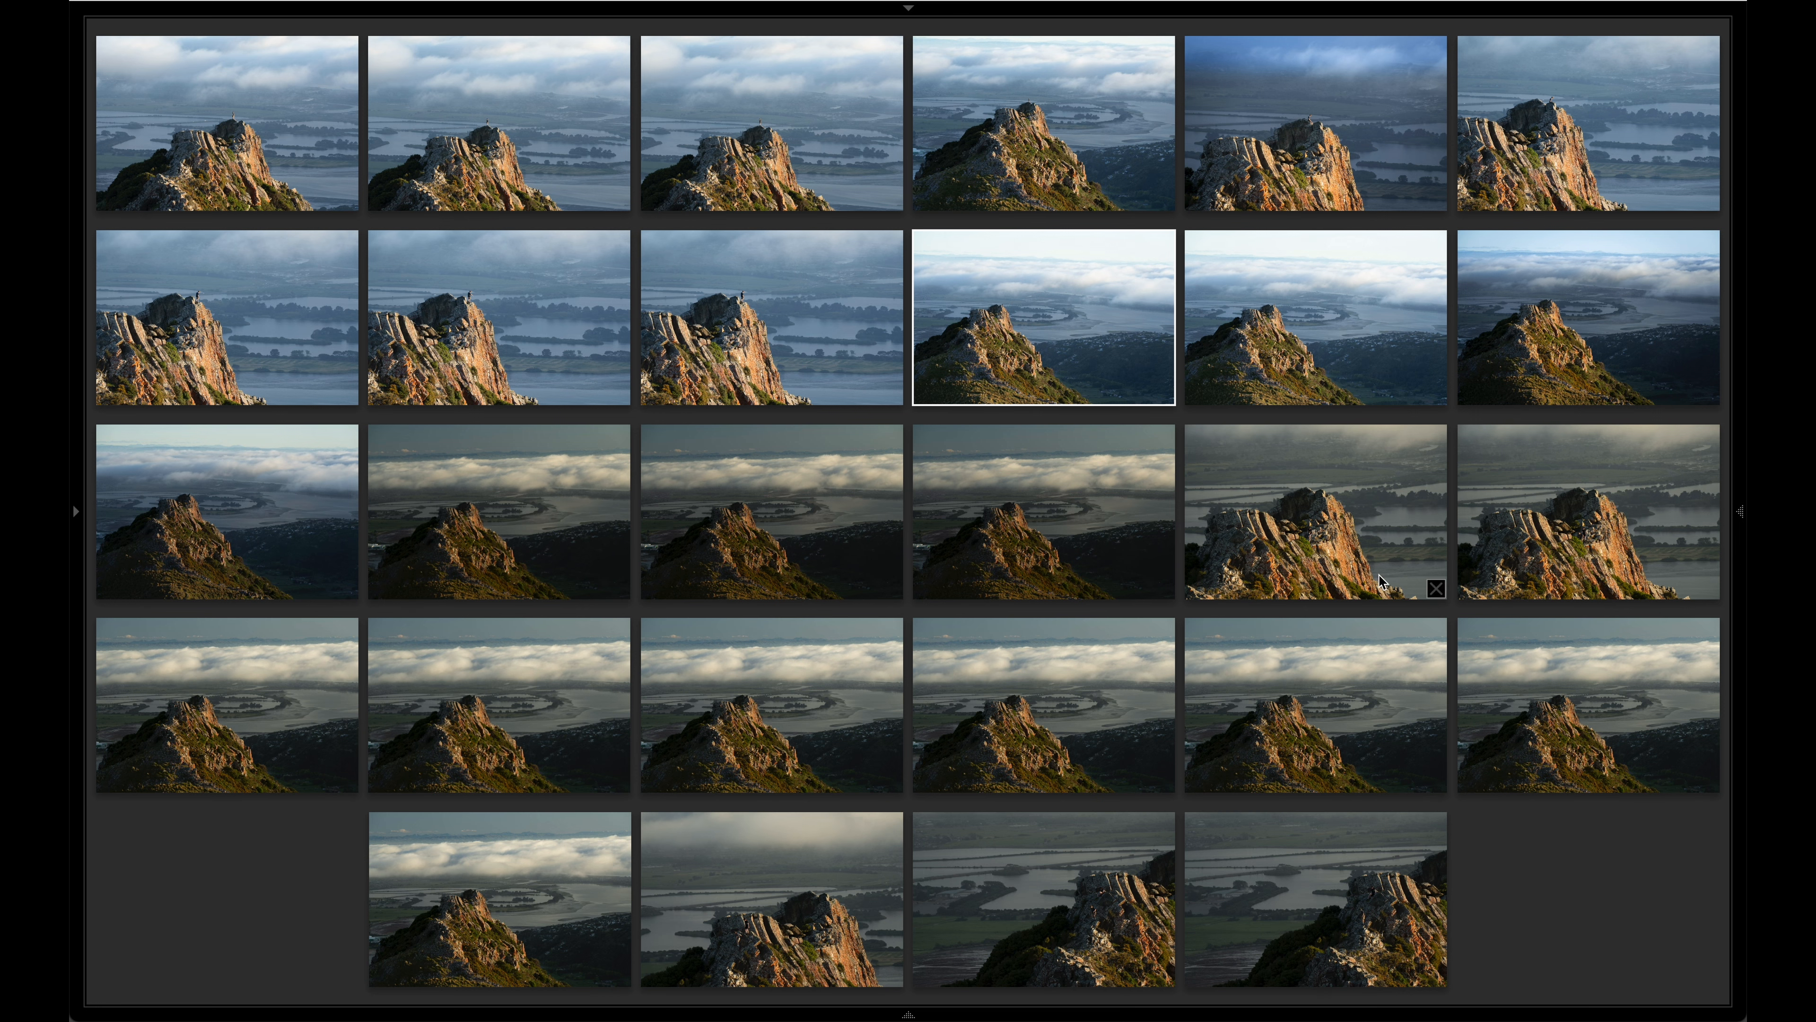
# Step: Examine the dark rocky peak, fourth in the survey's third row, enlarged and move on to the next photo
pyautogui.click(1009, 550)
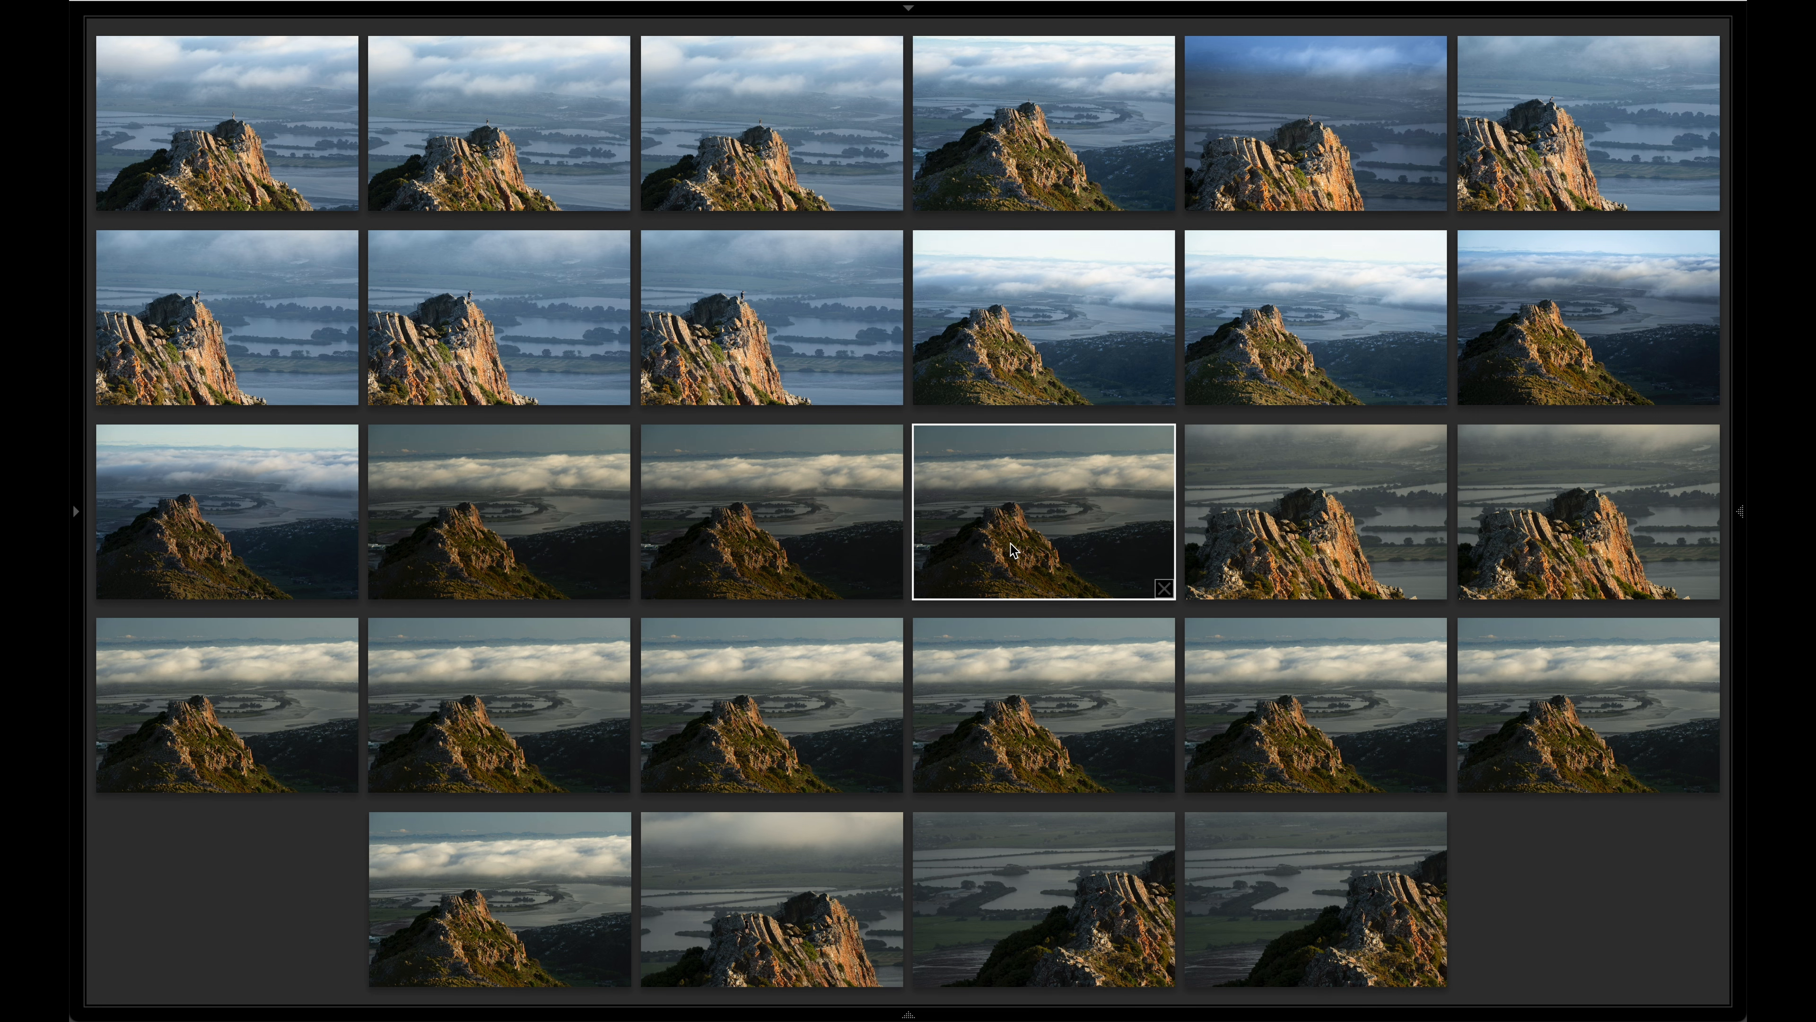
pyautogui.doubleClick(1013, 550)
pyautogui.press('Right')
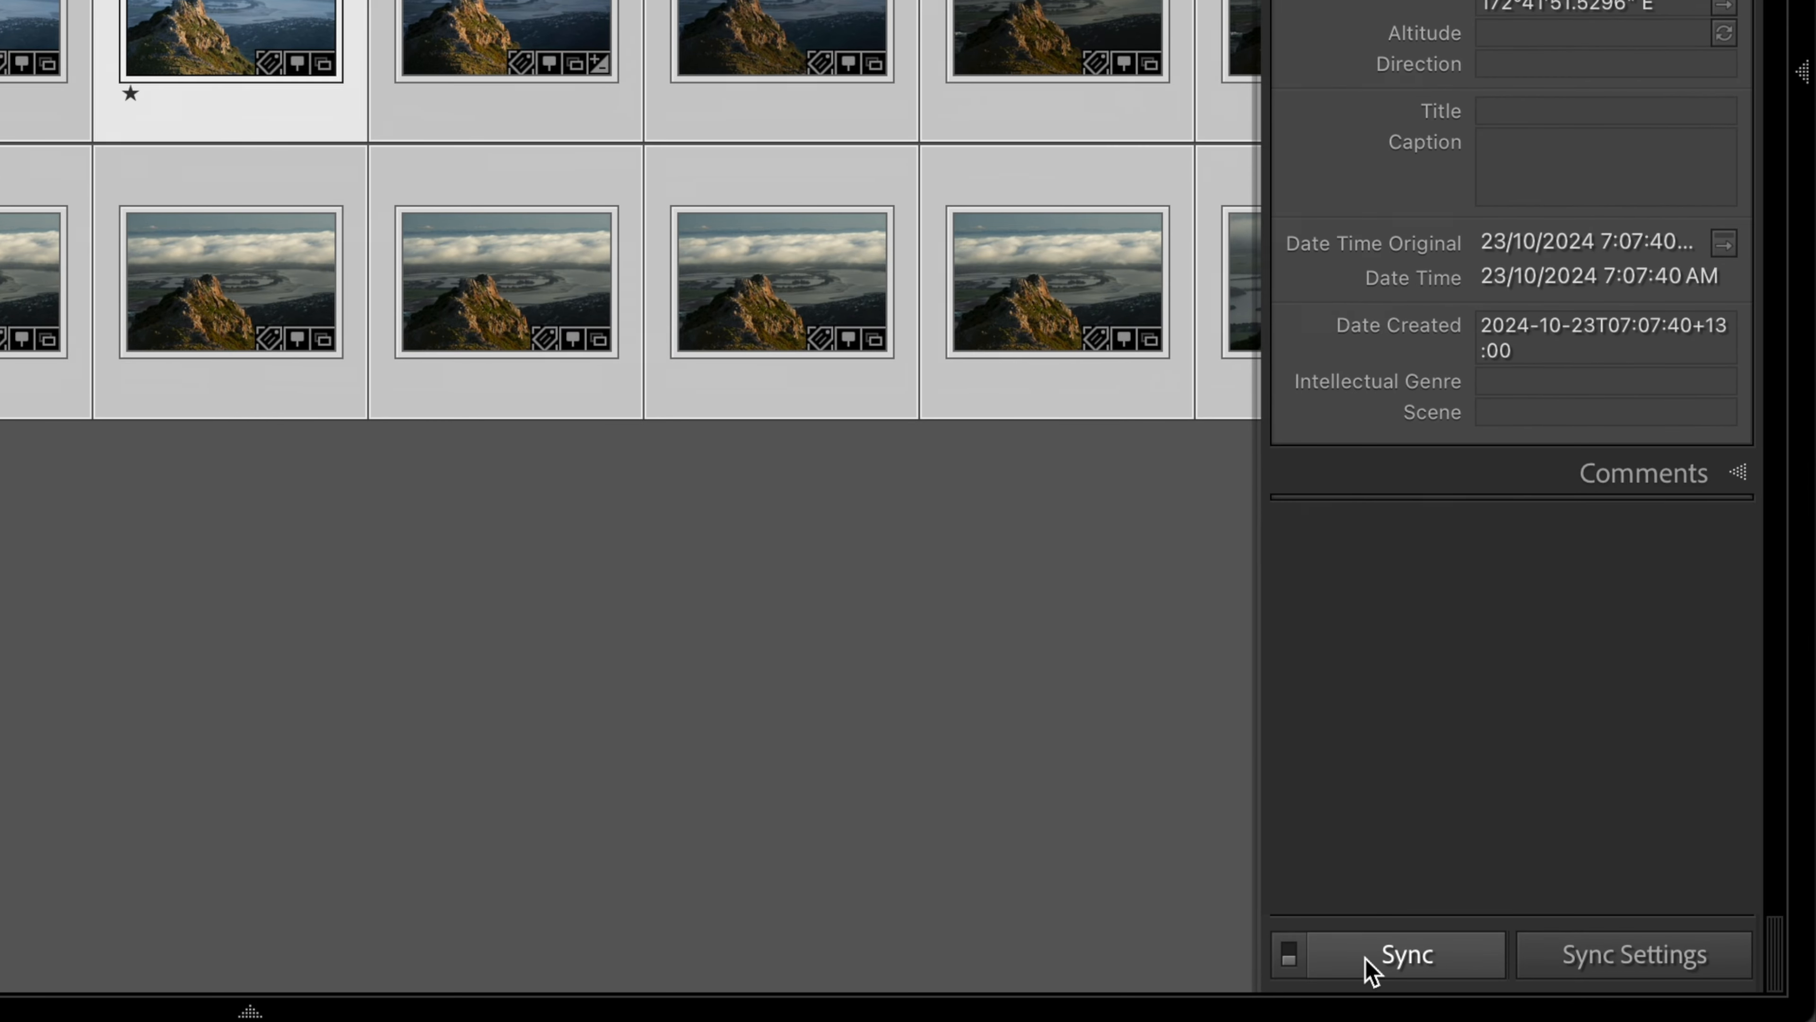
# Step: Switch Auto Sync on and back off for the selected photos
pyautogui.click(1299, 956)
pyautogui.click(1291, 957)
pyautogui.click(1289, 957)
pyautogui.click(1289, 954)
pyautogui.click(1288, 954)
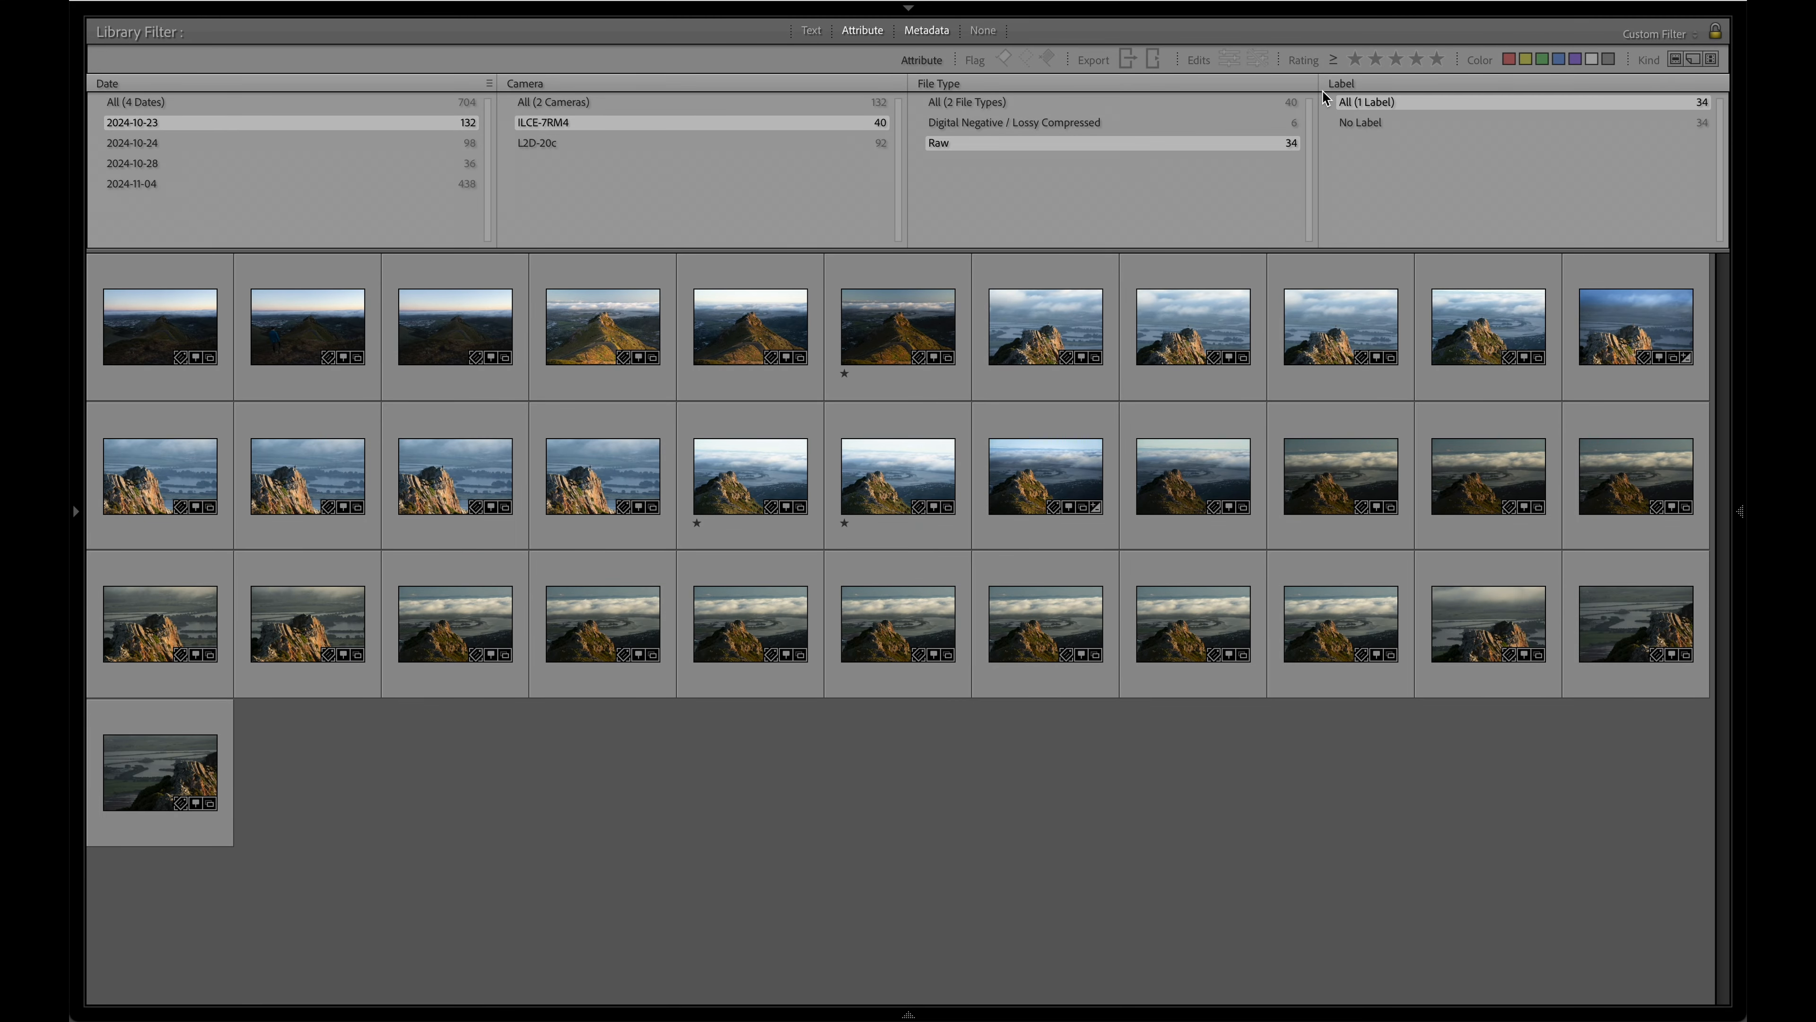
# Step: Compare the two bright rocky peak photos side by side using a temporary one-star rating filter
pyautogui.click(1354, 60)
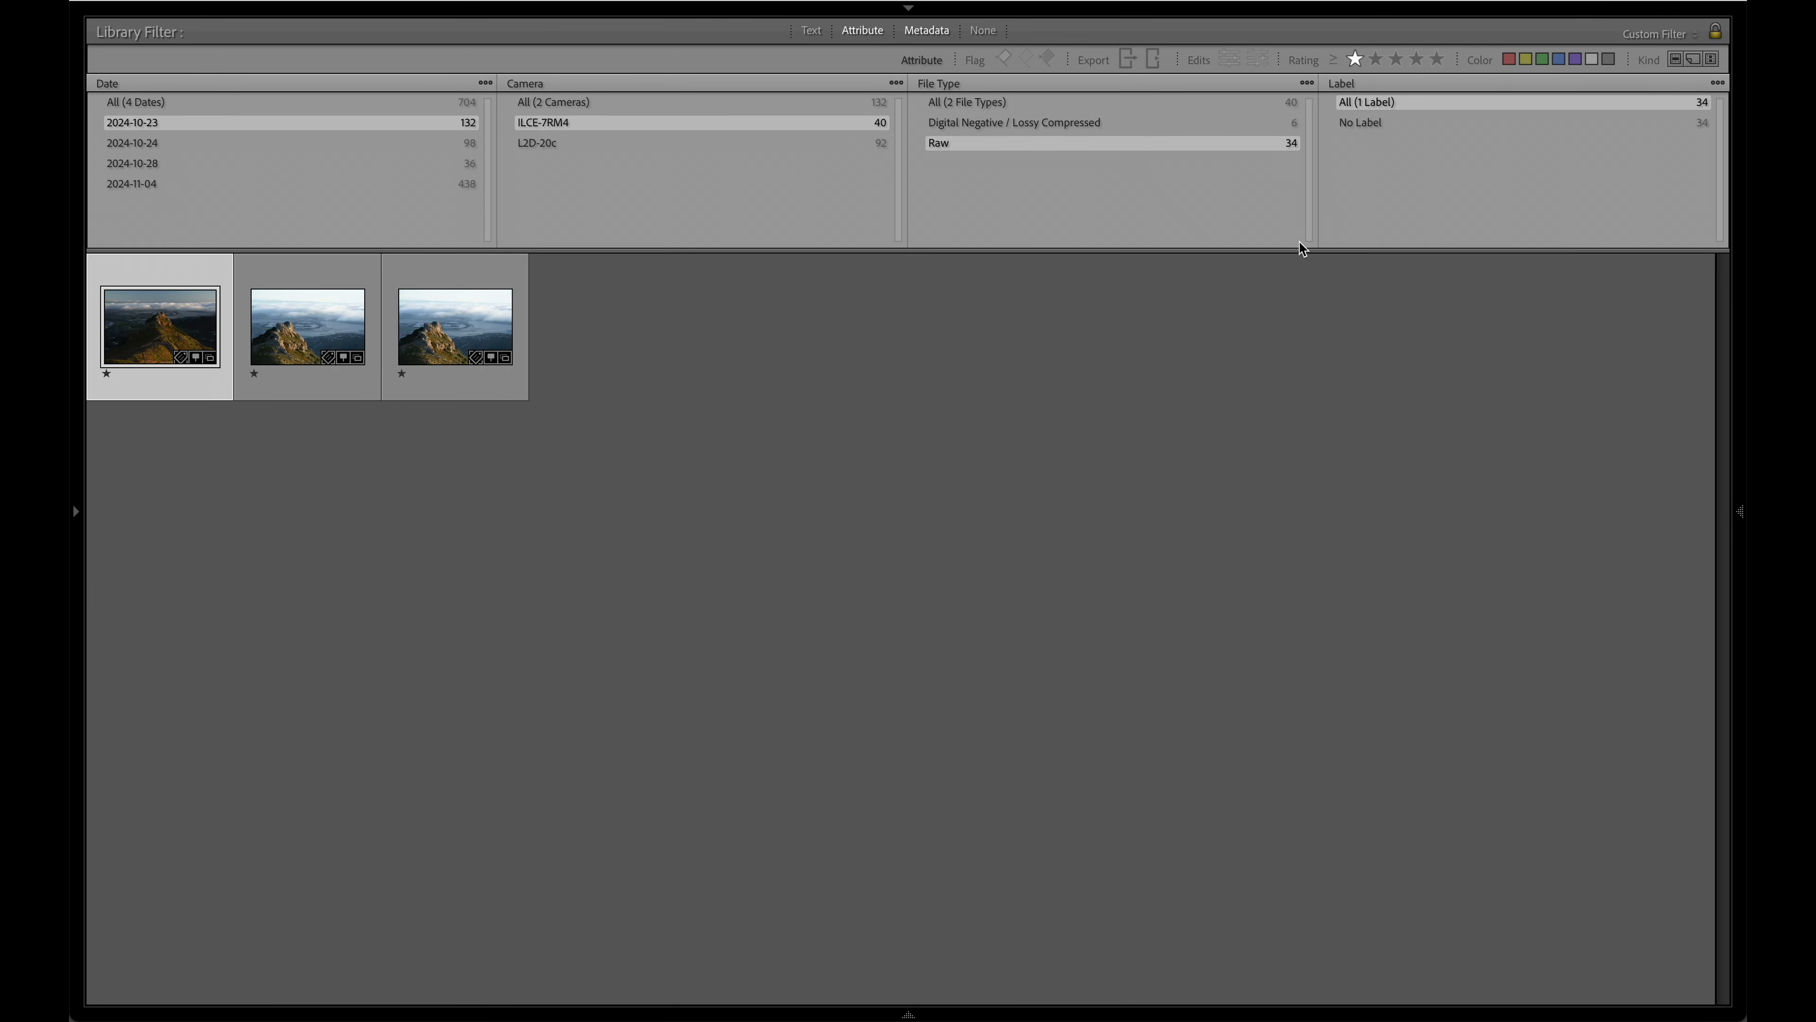
pyautogui.click(321, 342)
pyautogui.press('c')
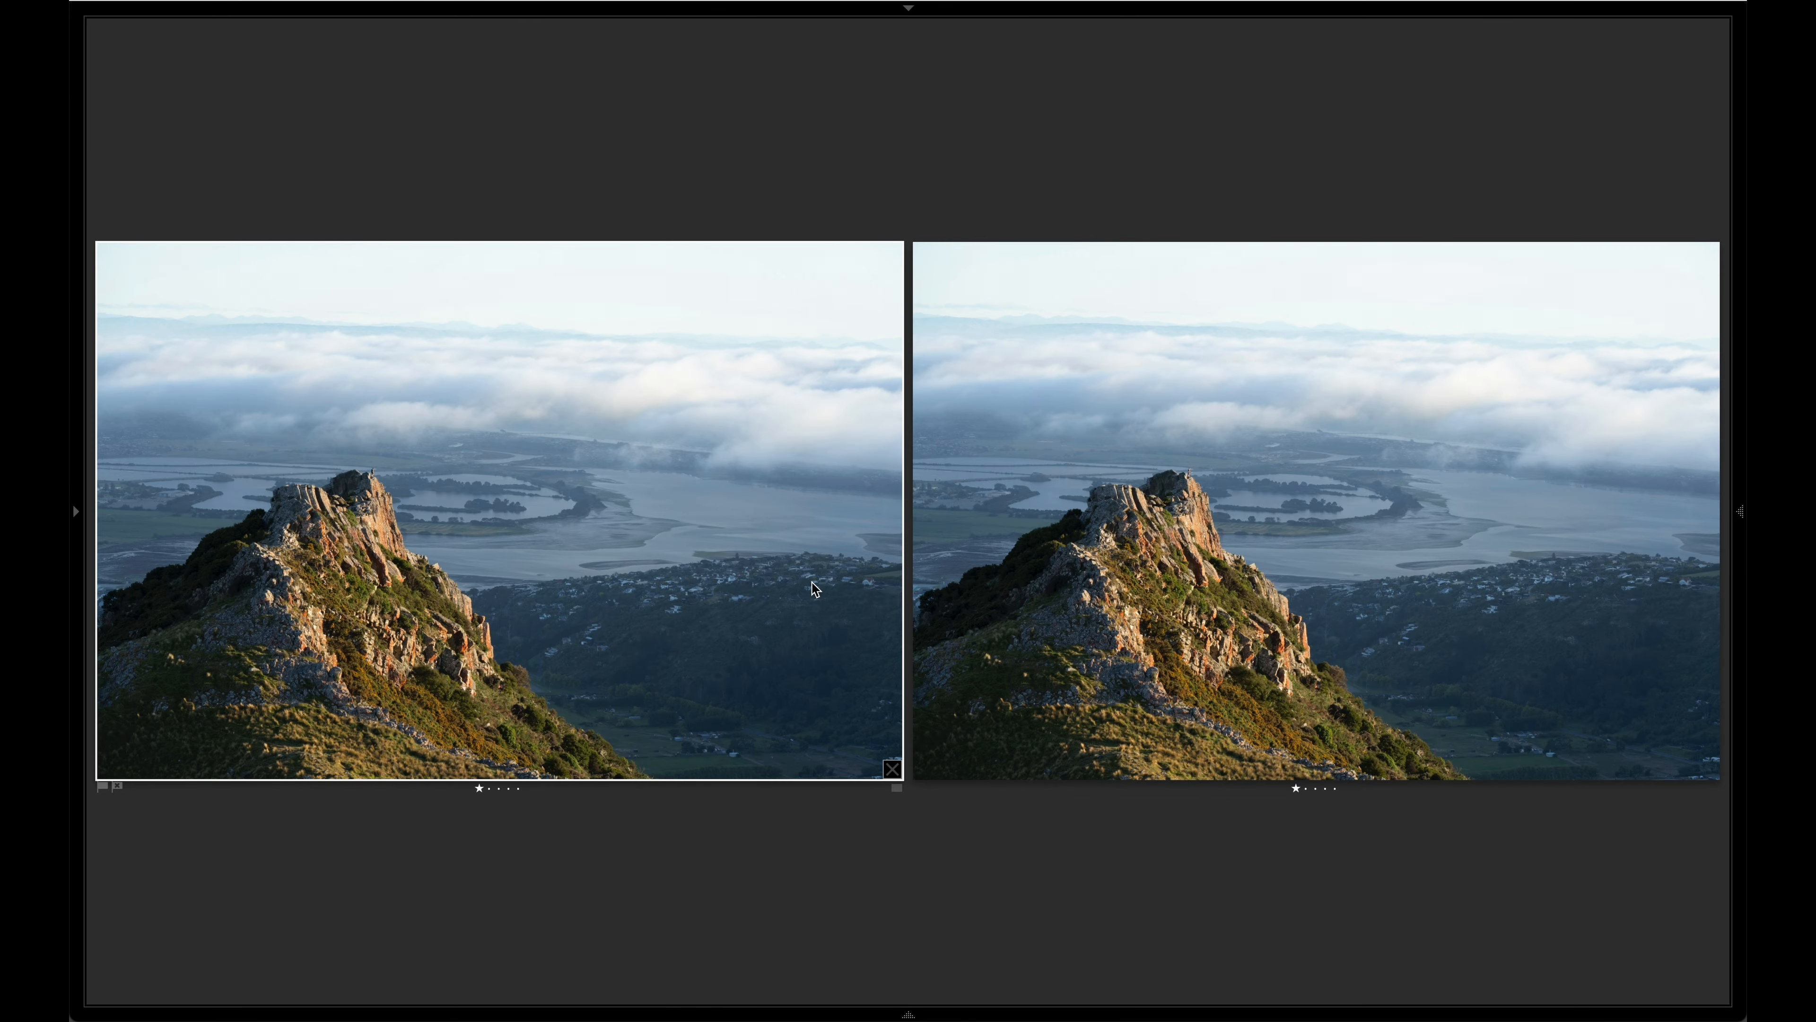
pyautogui.click(1192, 487)
pyautogui.press('g')
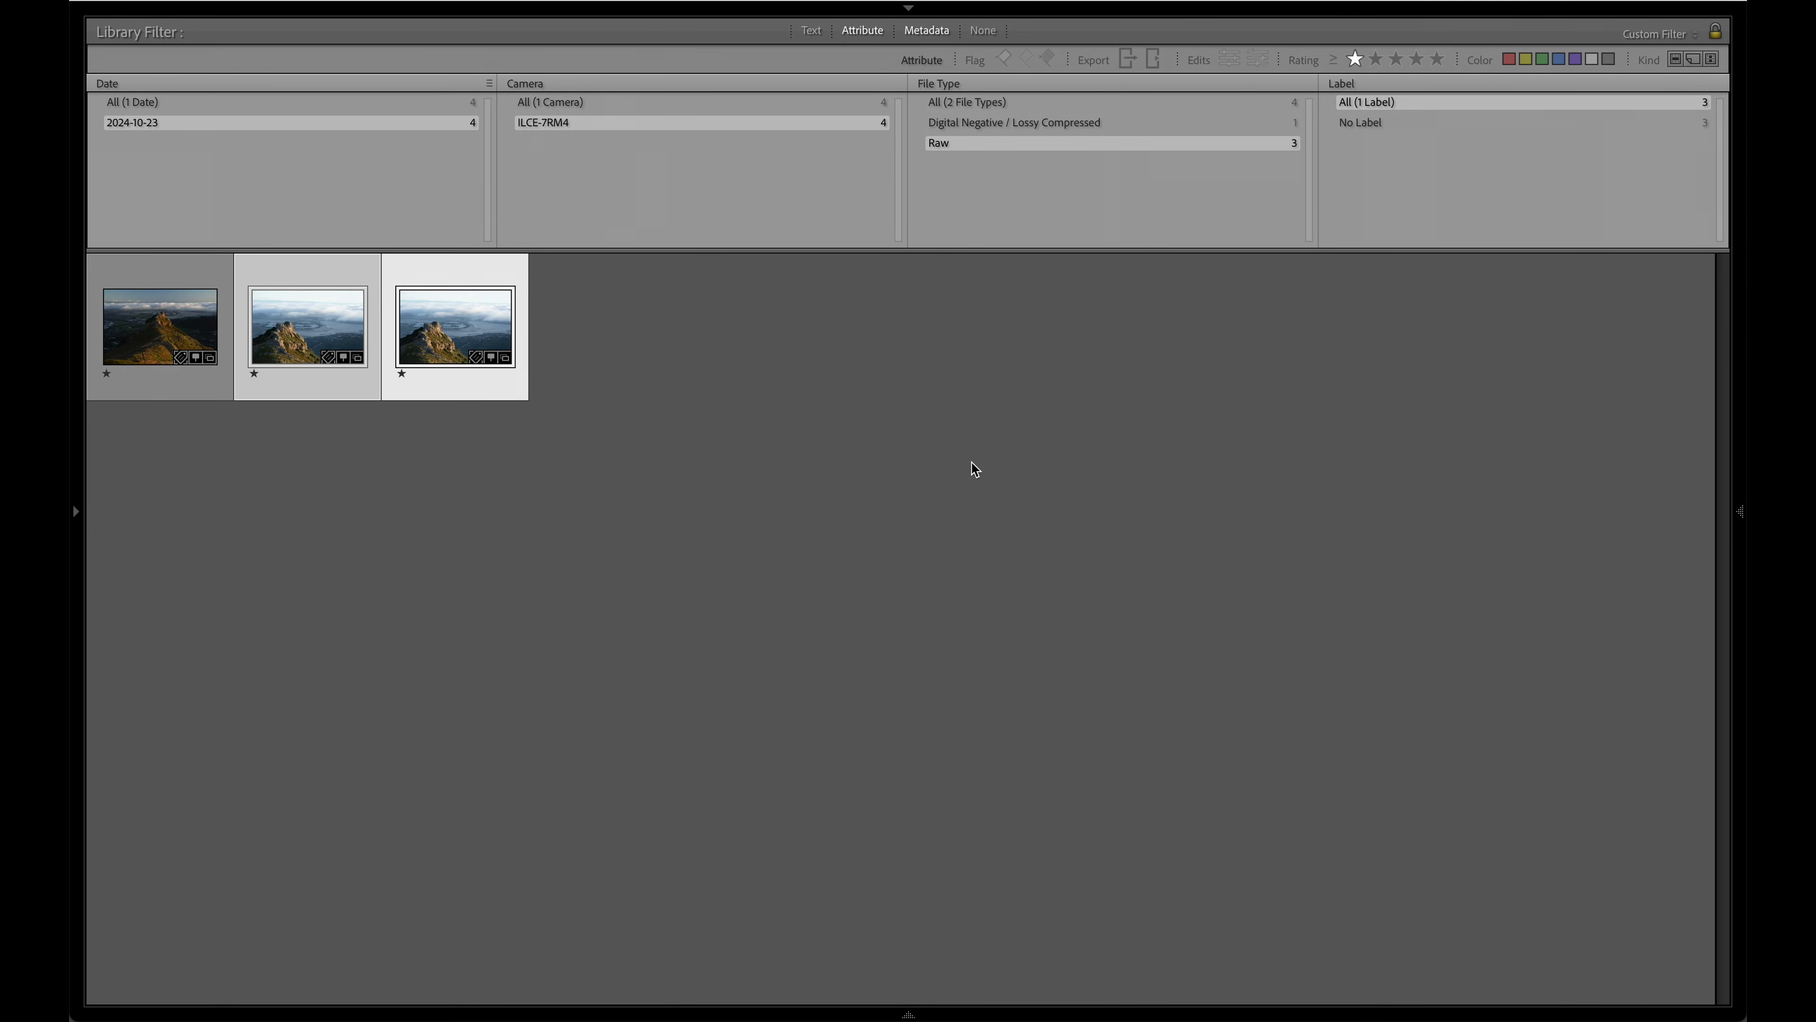
pyautogui.click(1356, 59)
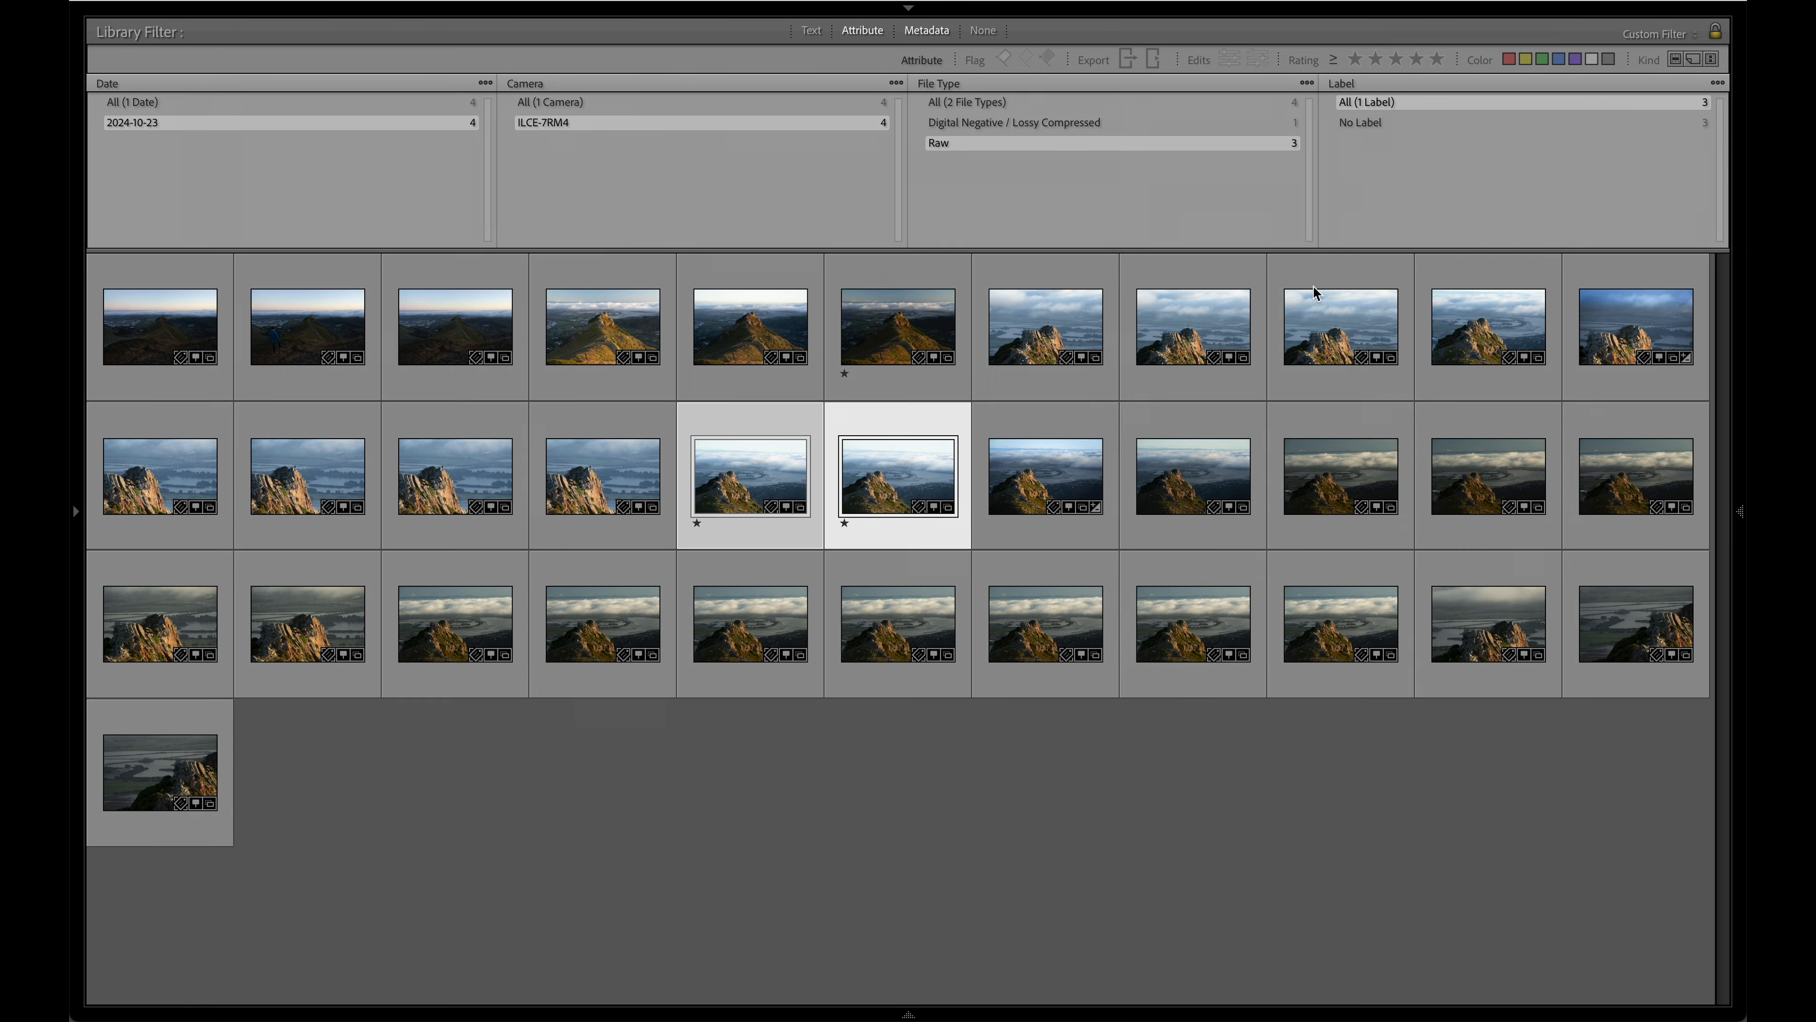
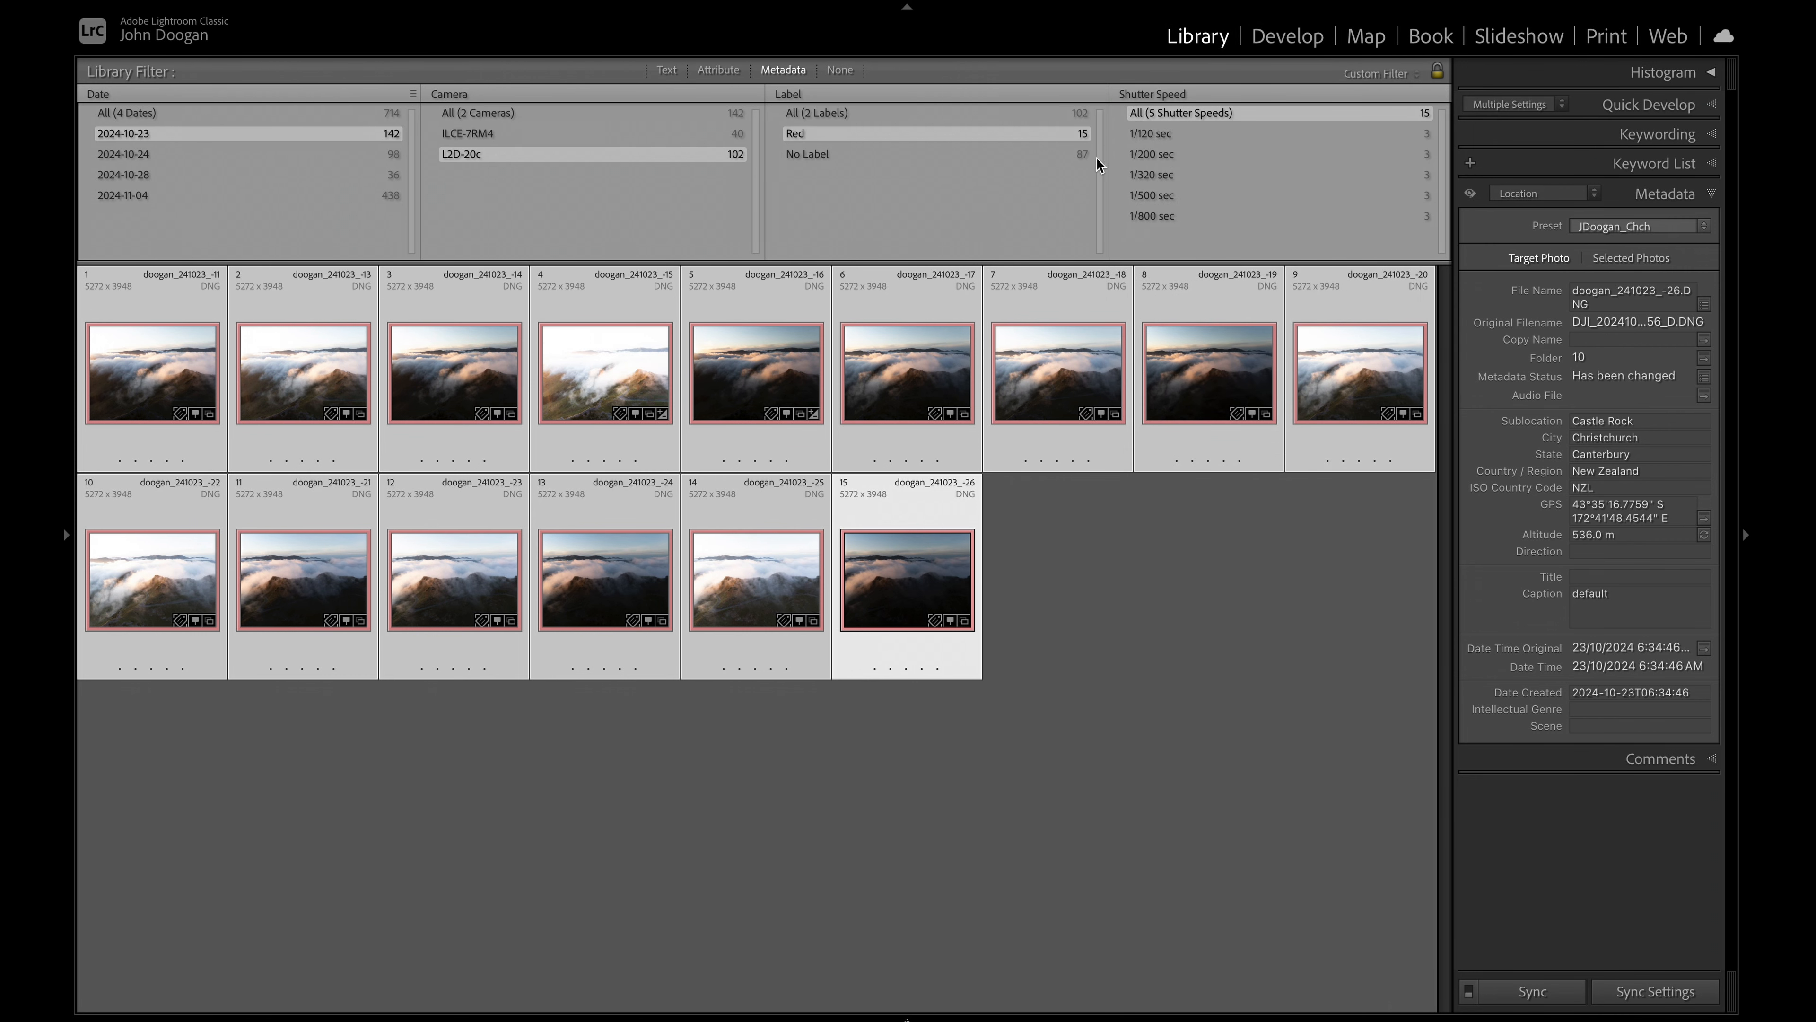
# Step: Examine the red-labelled L2D-20c photos by each shutter speed from 1/120 to 1/800 sec, and show all speeds again
pyautogui.click(1157, 134)
pyautogui.click(1155, 155)
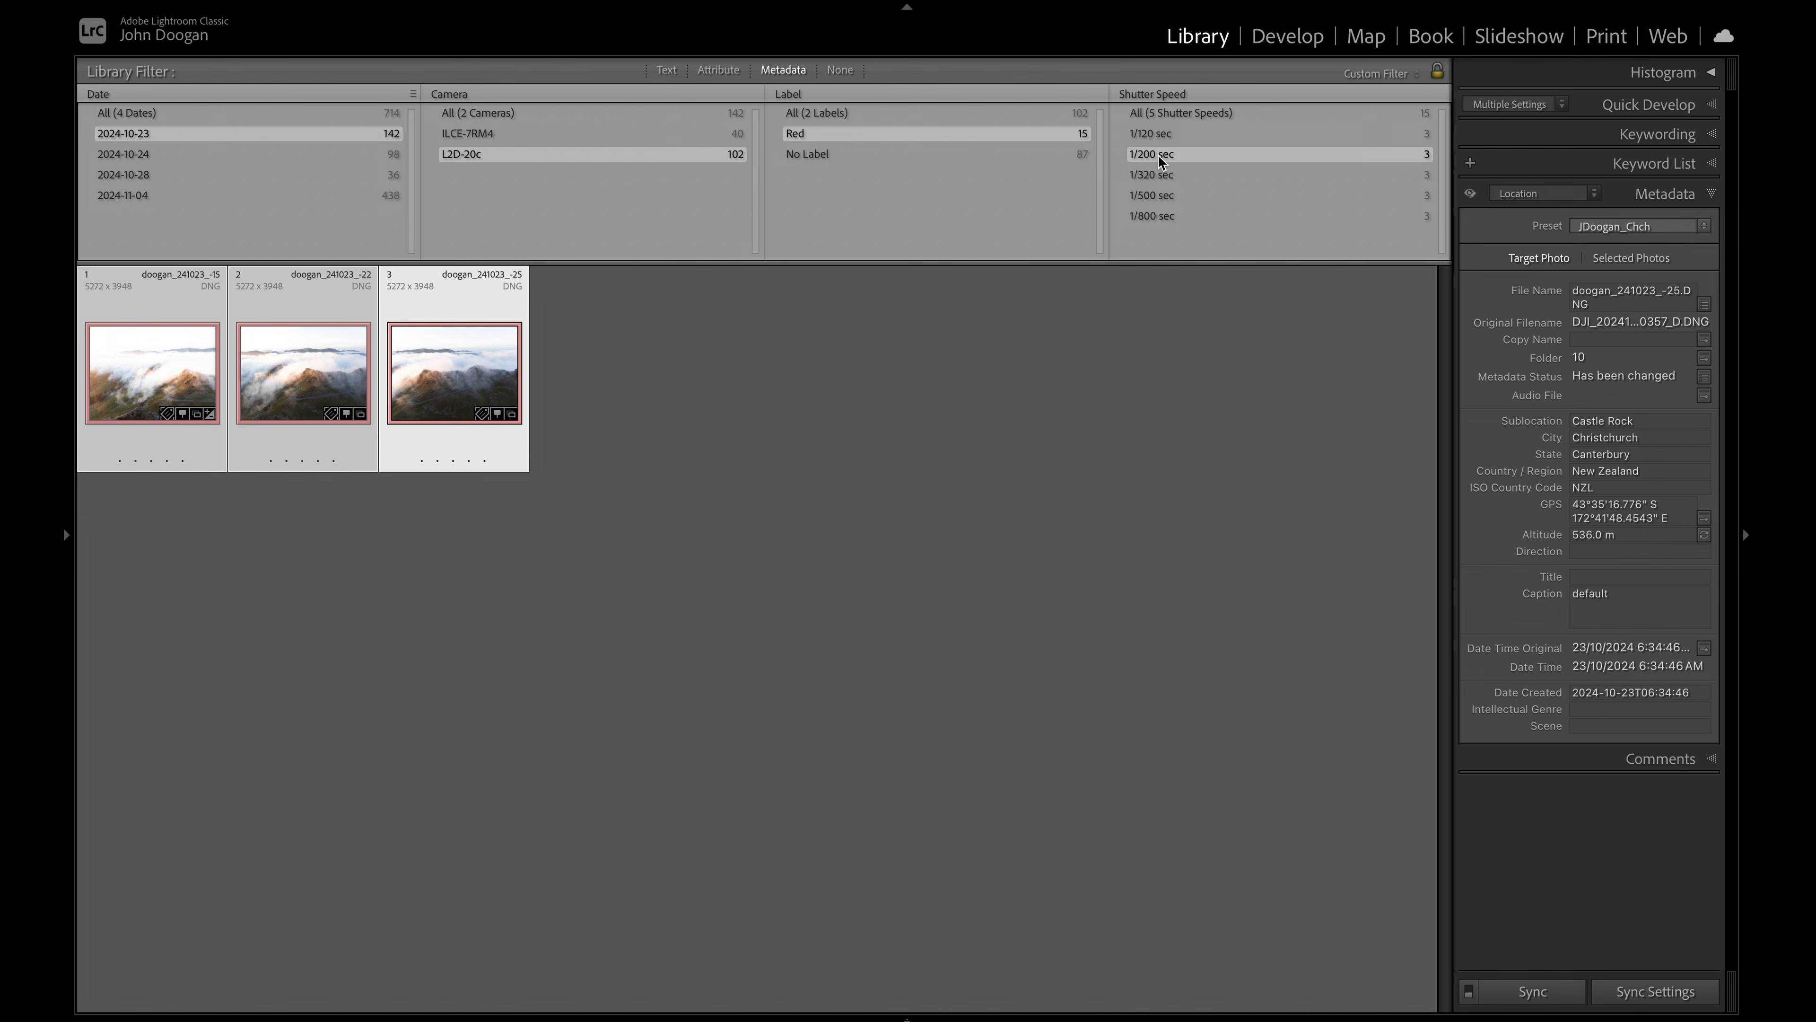
pyautogui.click(1155, 175)
pyautogui.click(1159, 201)
pyautogui.click(1154, 216)
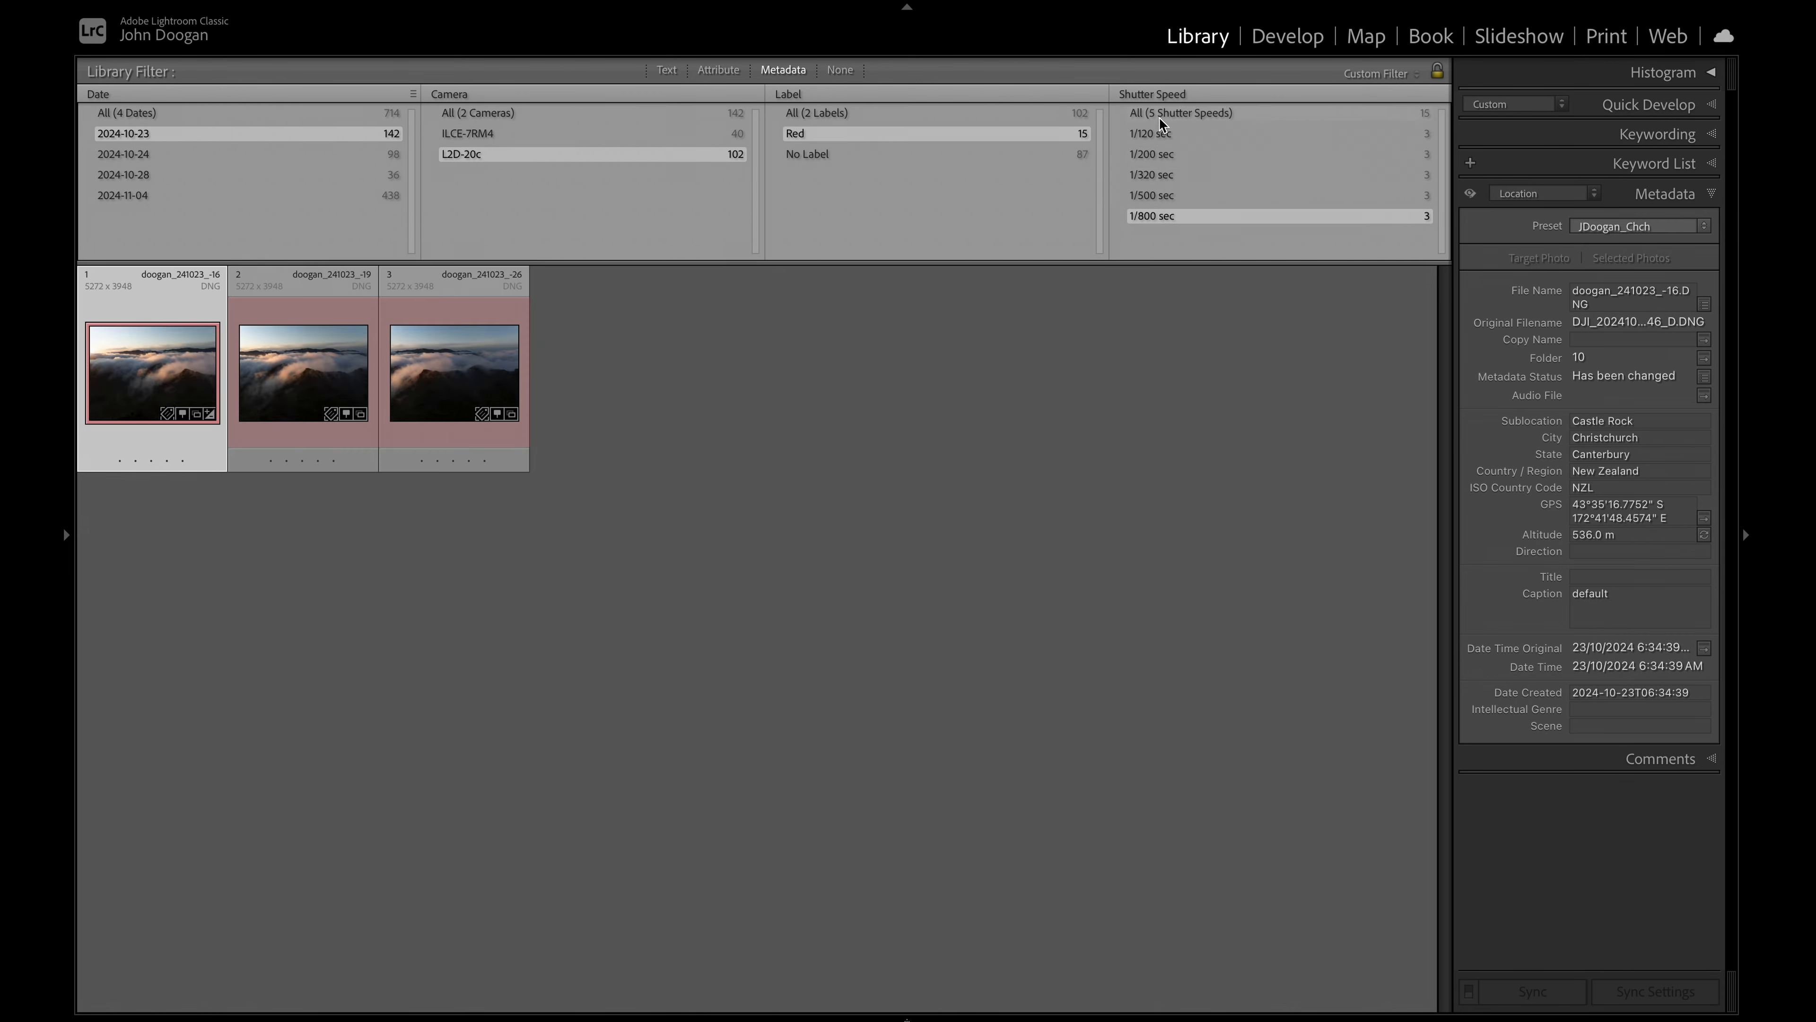
pyautogui.click(1159, 136)
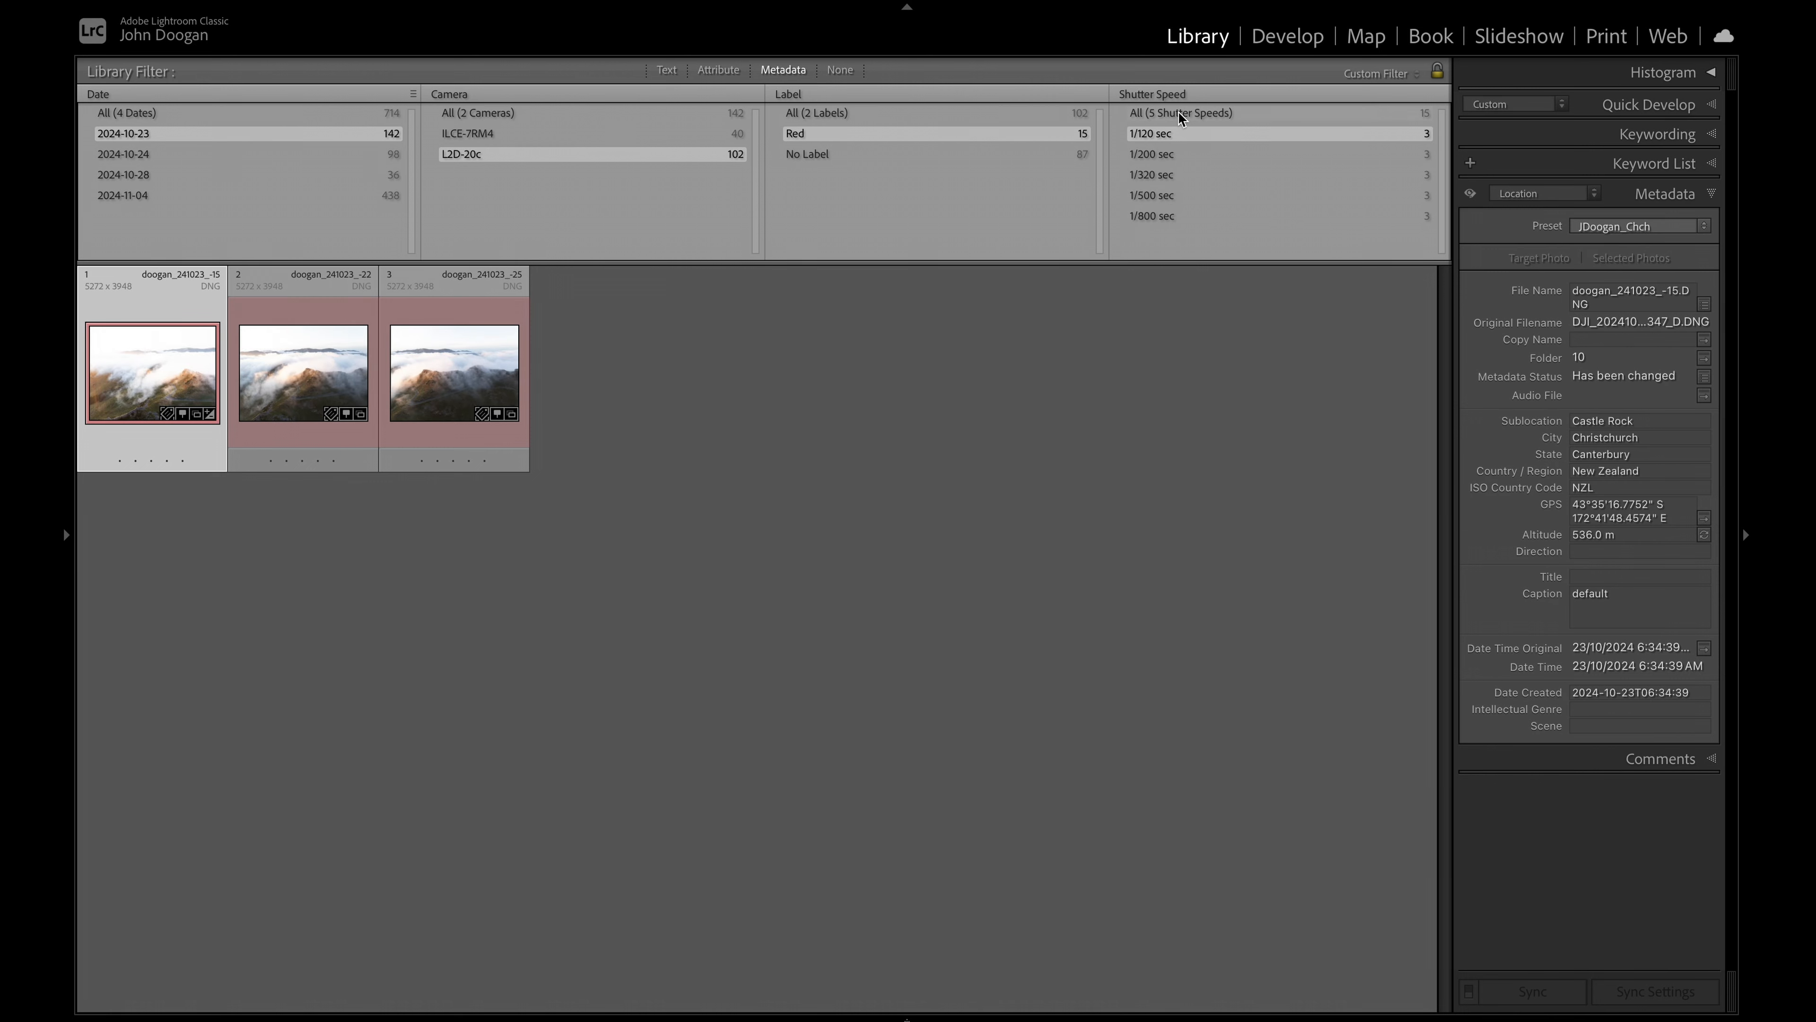
pyautogui.click(1167, 154)
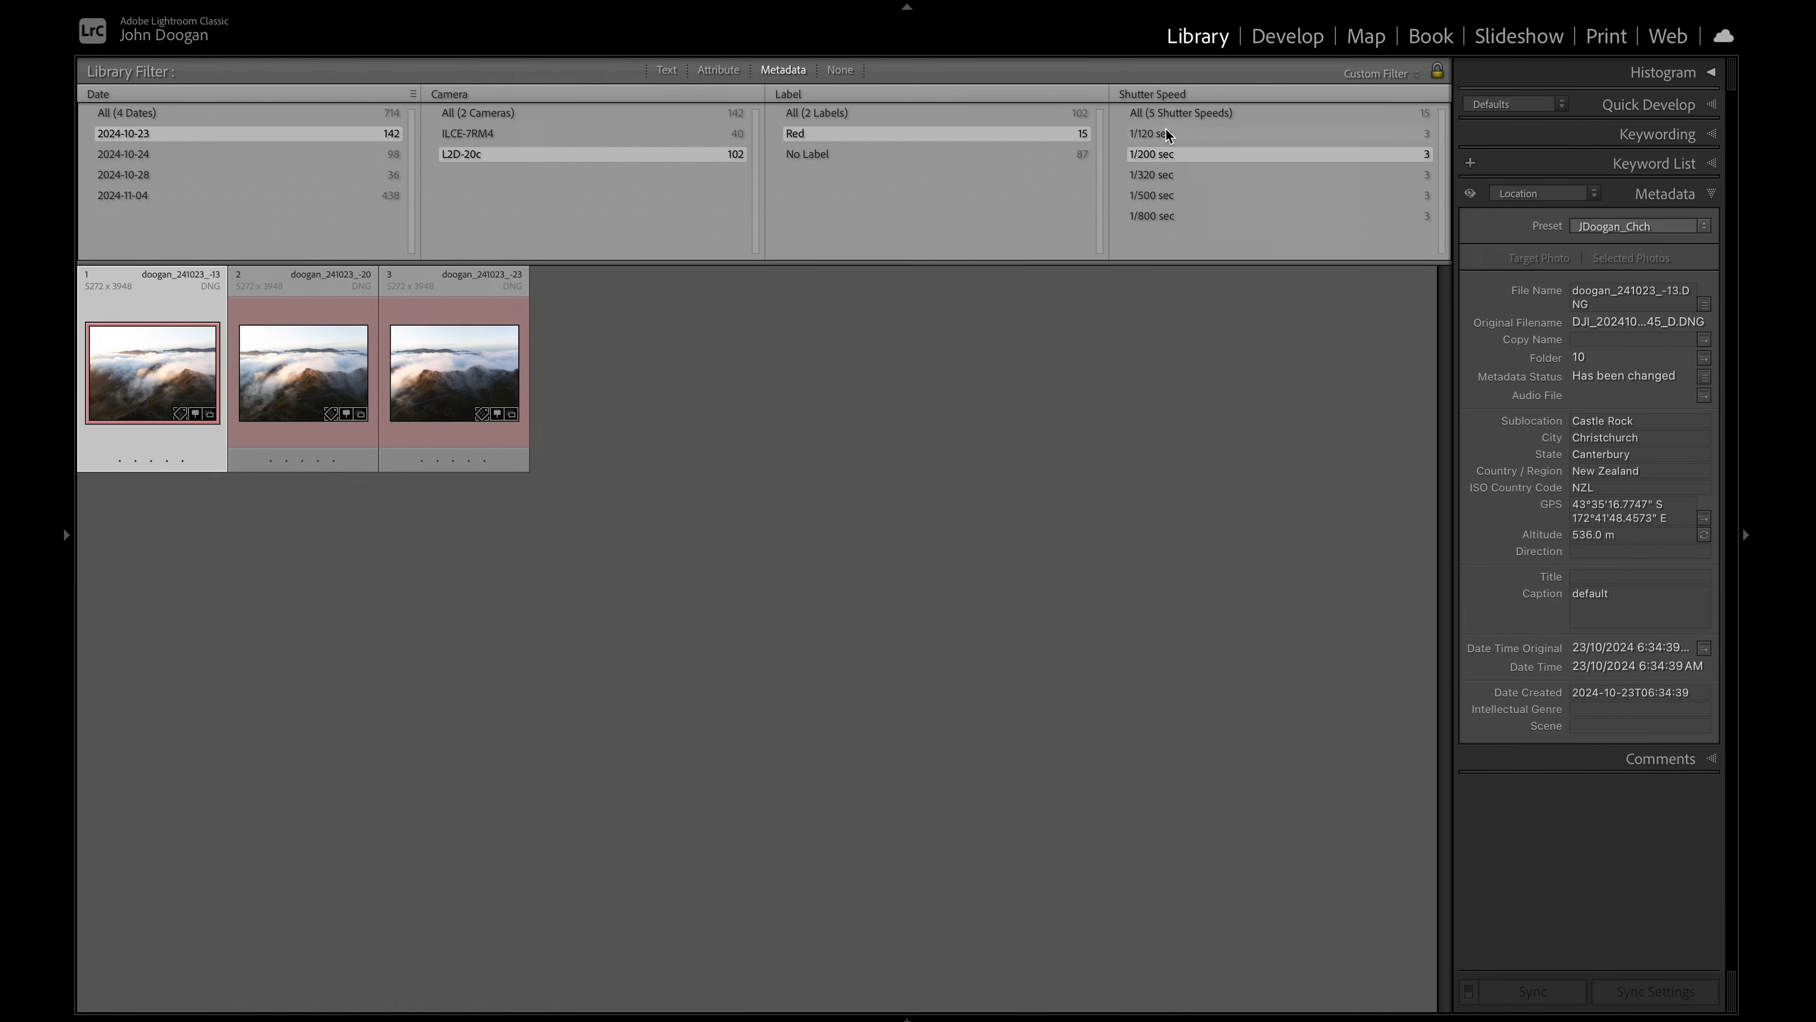
pyautogui.click(1167, 115)
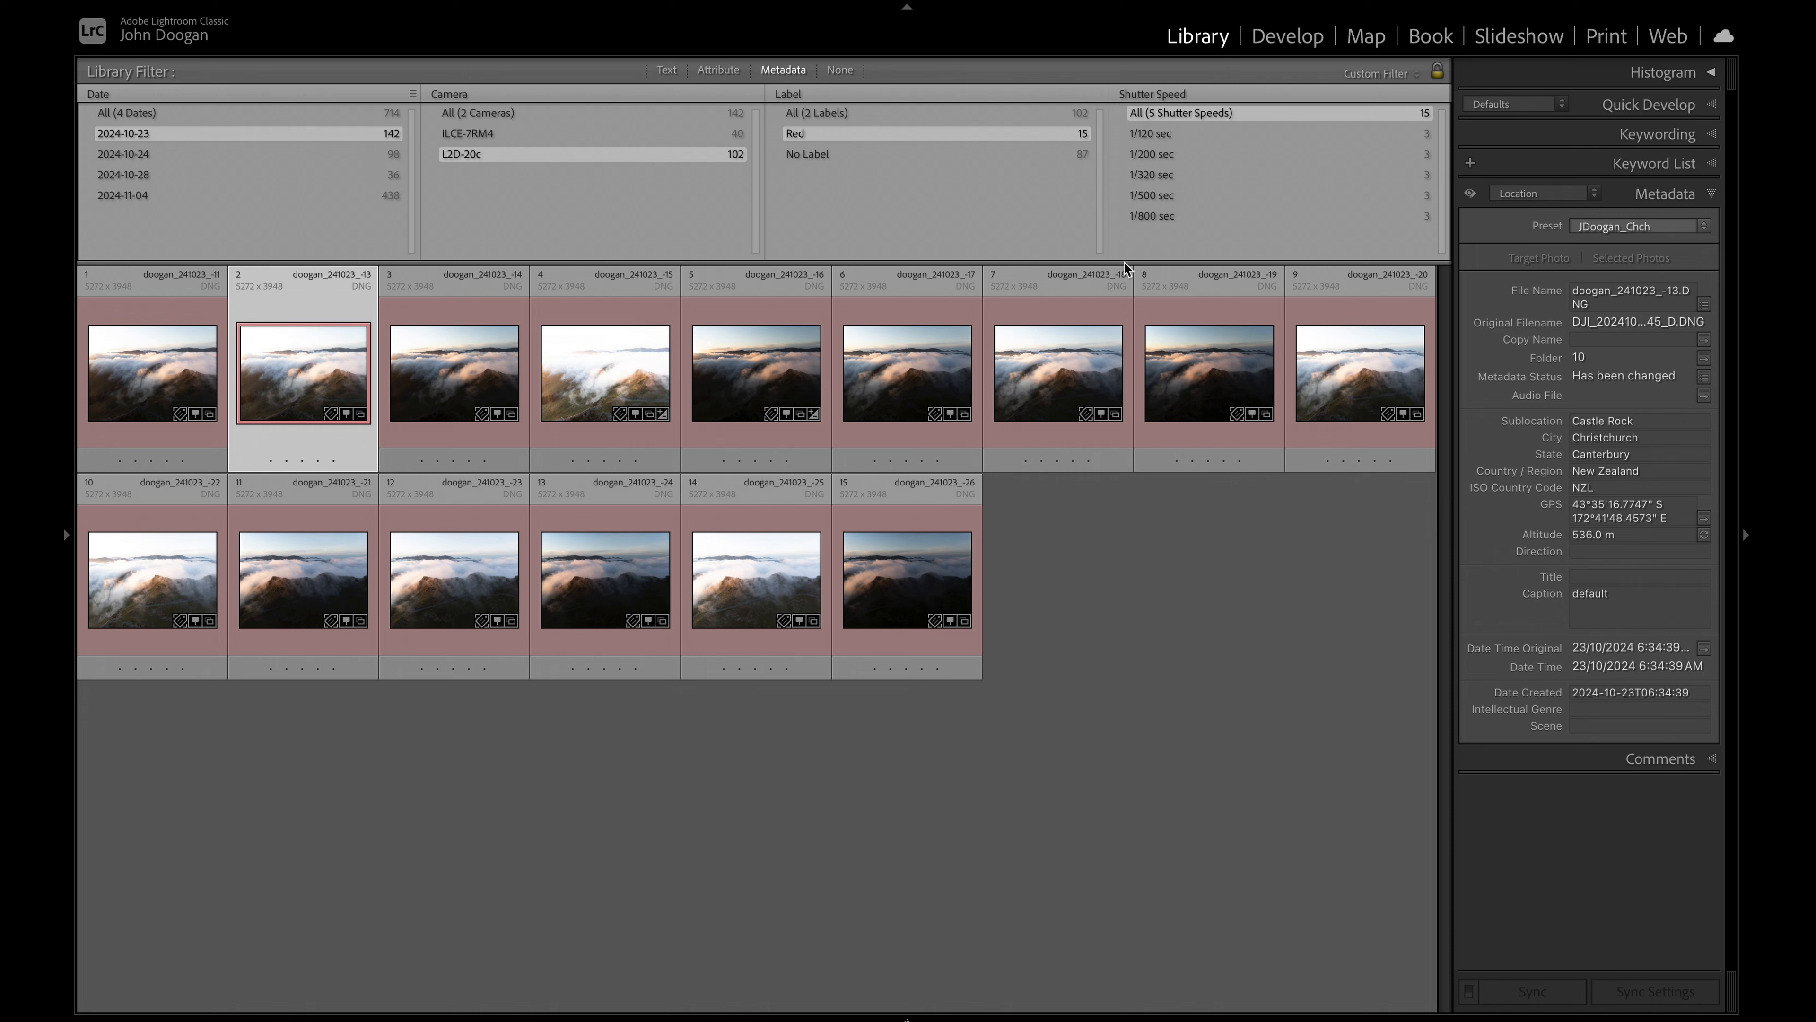
# Step: Change the Shutter Speed filter criterion to Aperture, to ISO Speed, and back to Shutter Speed
pyautogui.click(1191, 97)
pyautogui.click(1187, 134)
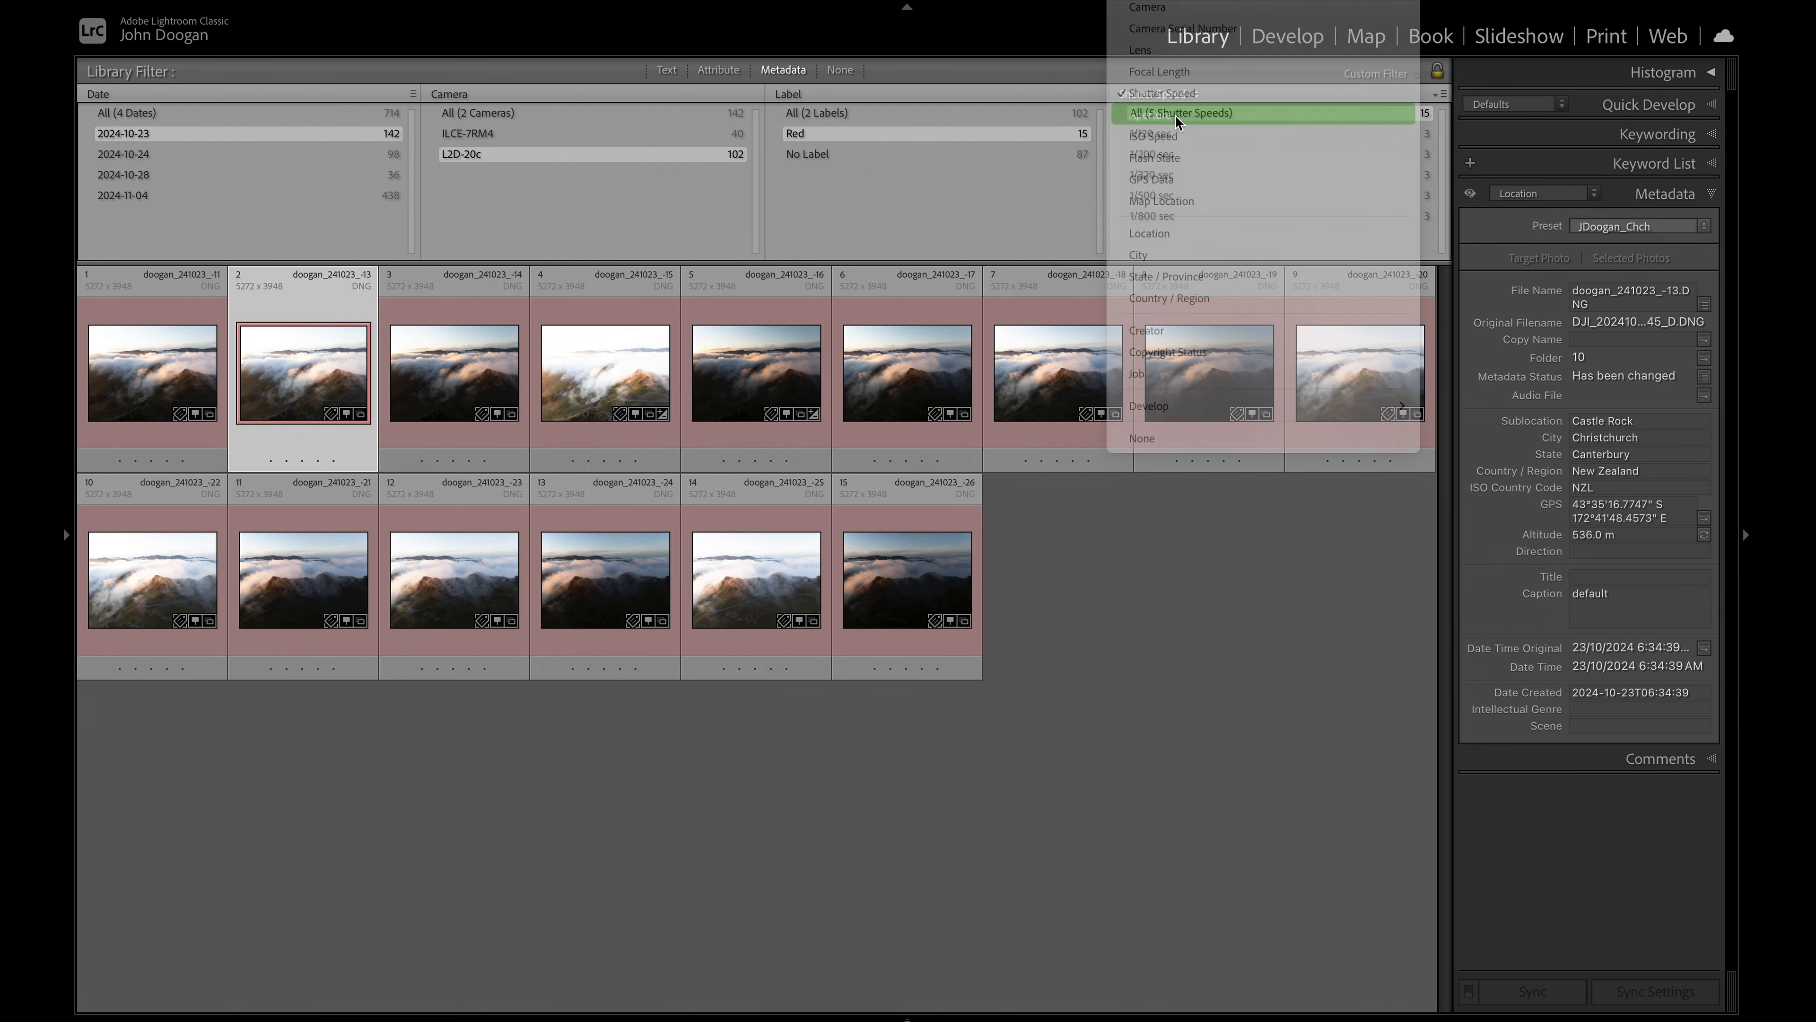
pyautogui.click(1170, 95)
pyautogui.click(1184, 117)
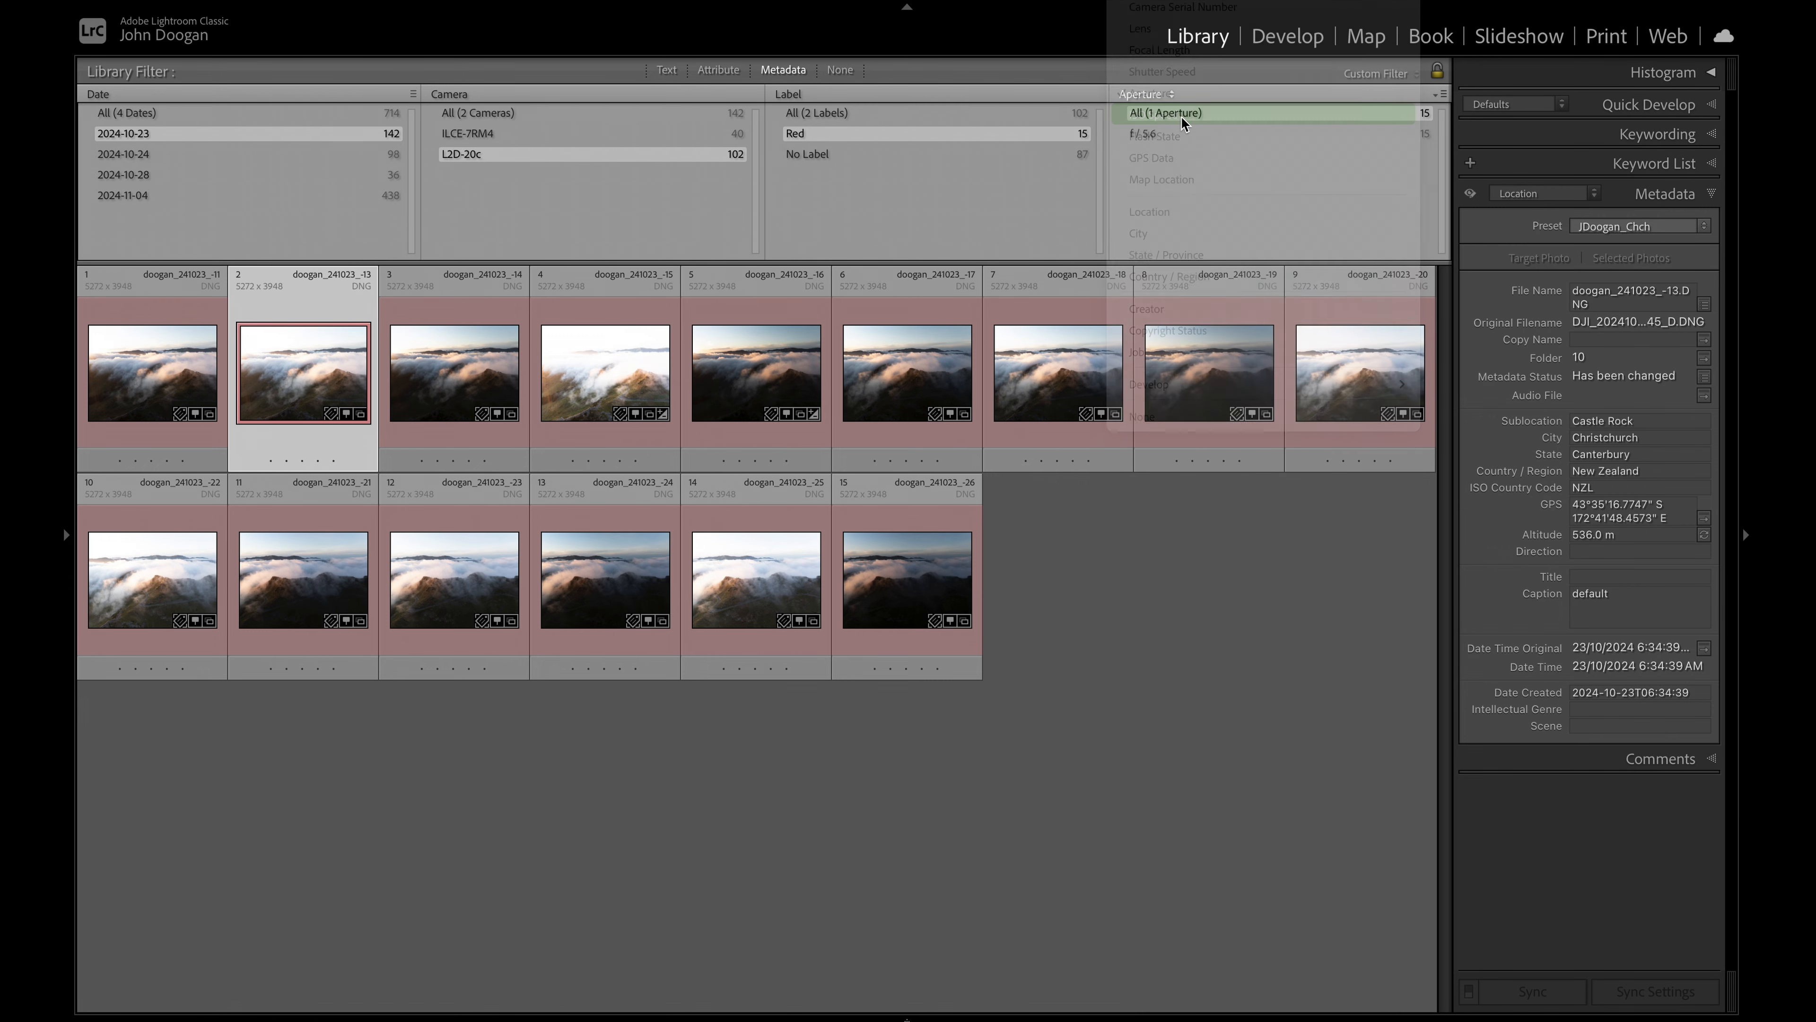
pyautogui.click(1167, 96)
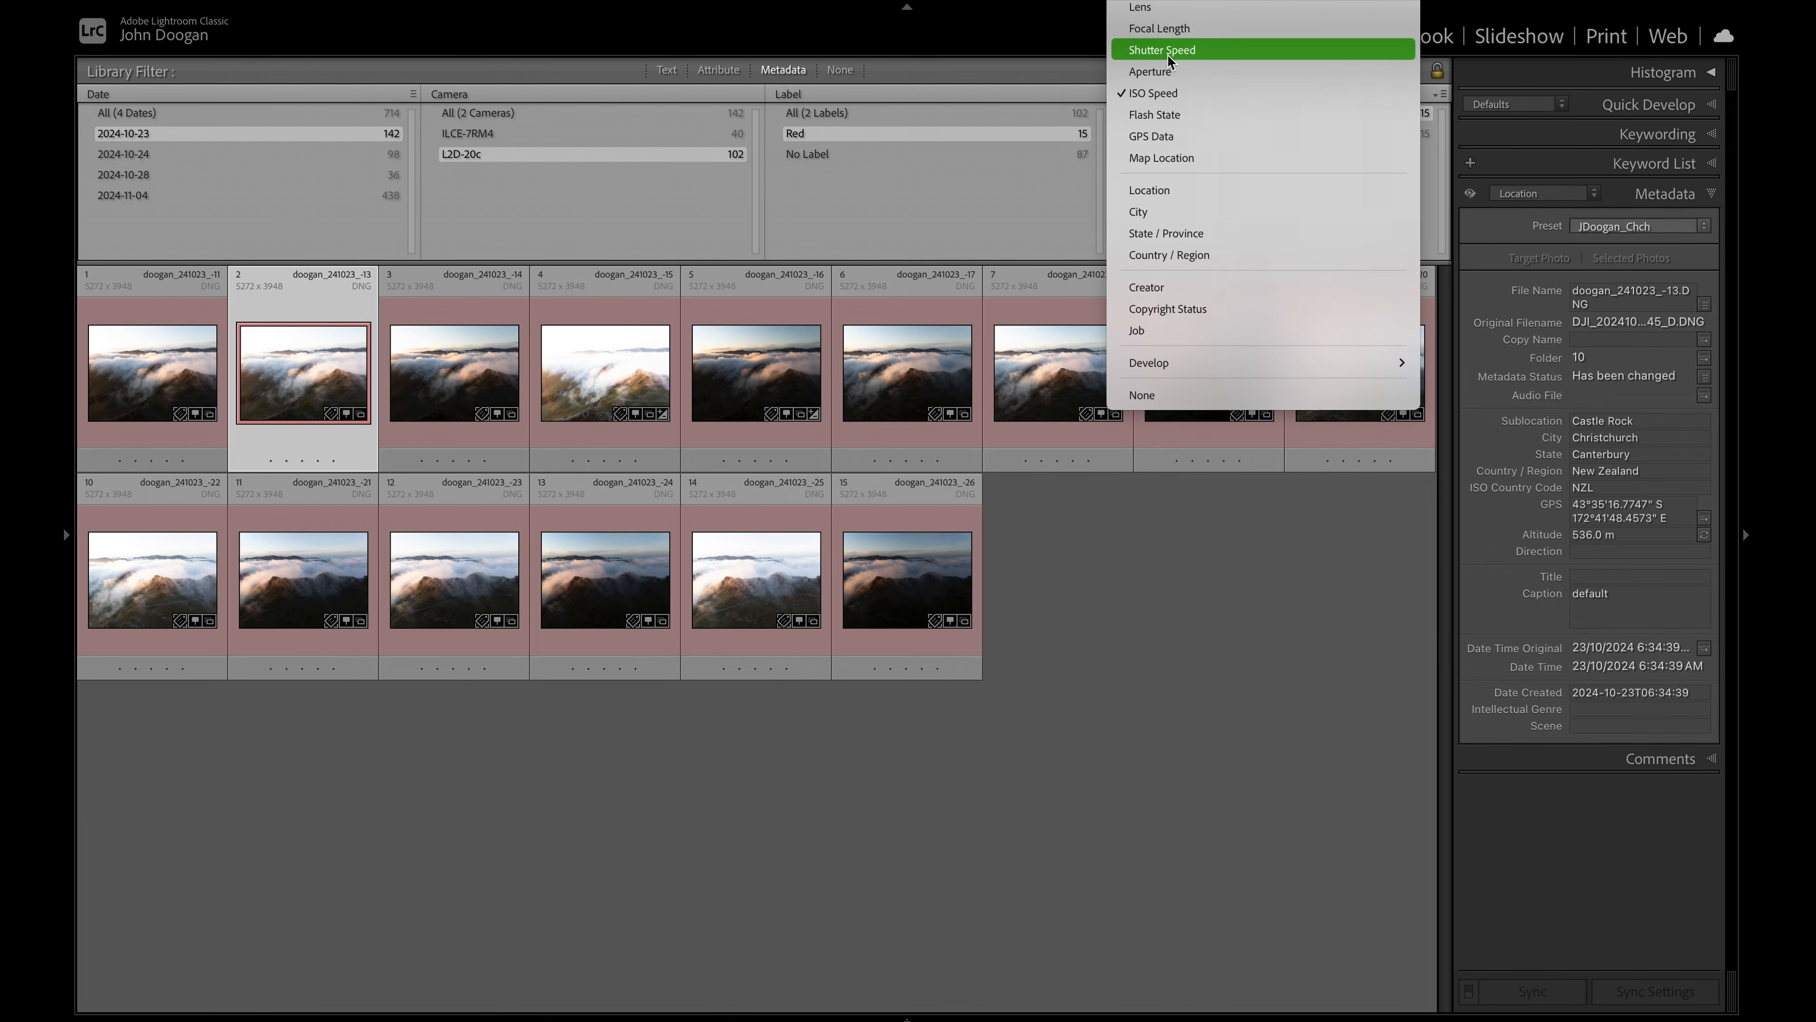
pyautogui.click(1180, 50)
# Step: Try to merge all 15 red-labelled drone photos into an HDR panorama
pyautogui.click(205, 372)
pyautogui.keyDown('shift'); pyautogui.click(880, 583); pyautogui.keyUp('shift')
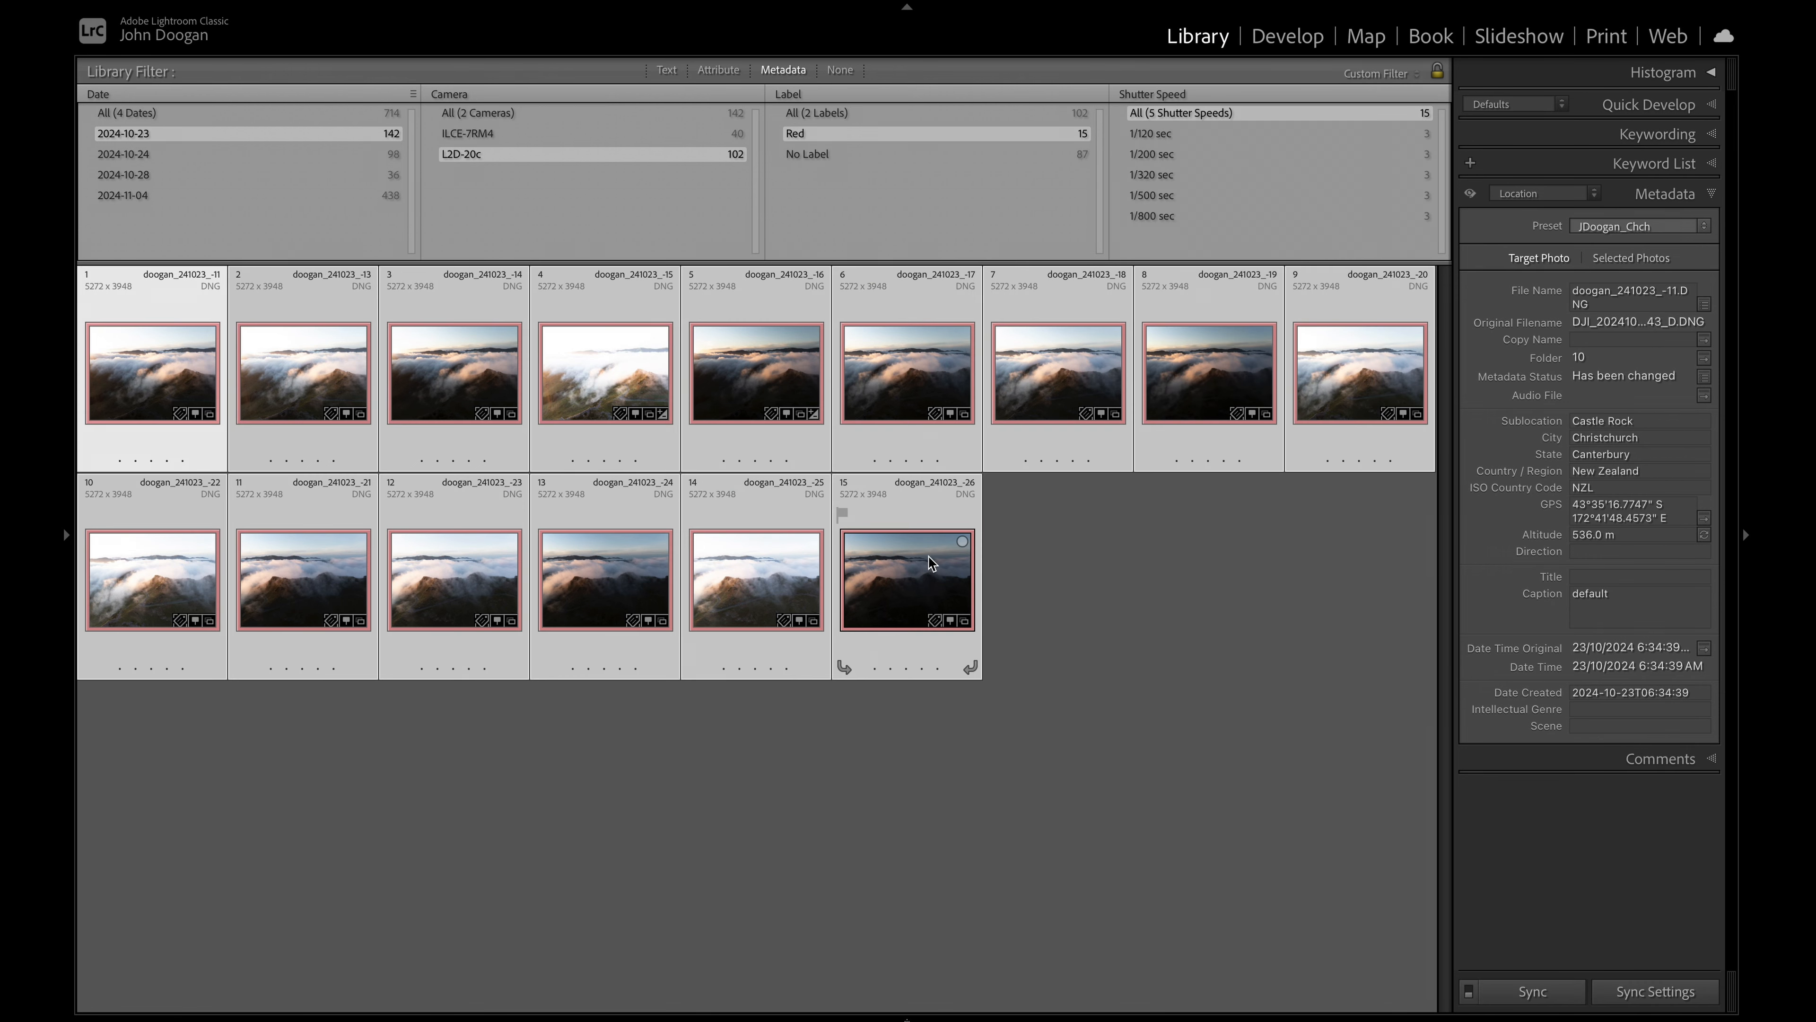
pyautogui.rightClick(911, 580)
pyautogui.moveTo(961, 501)
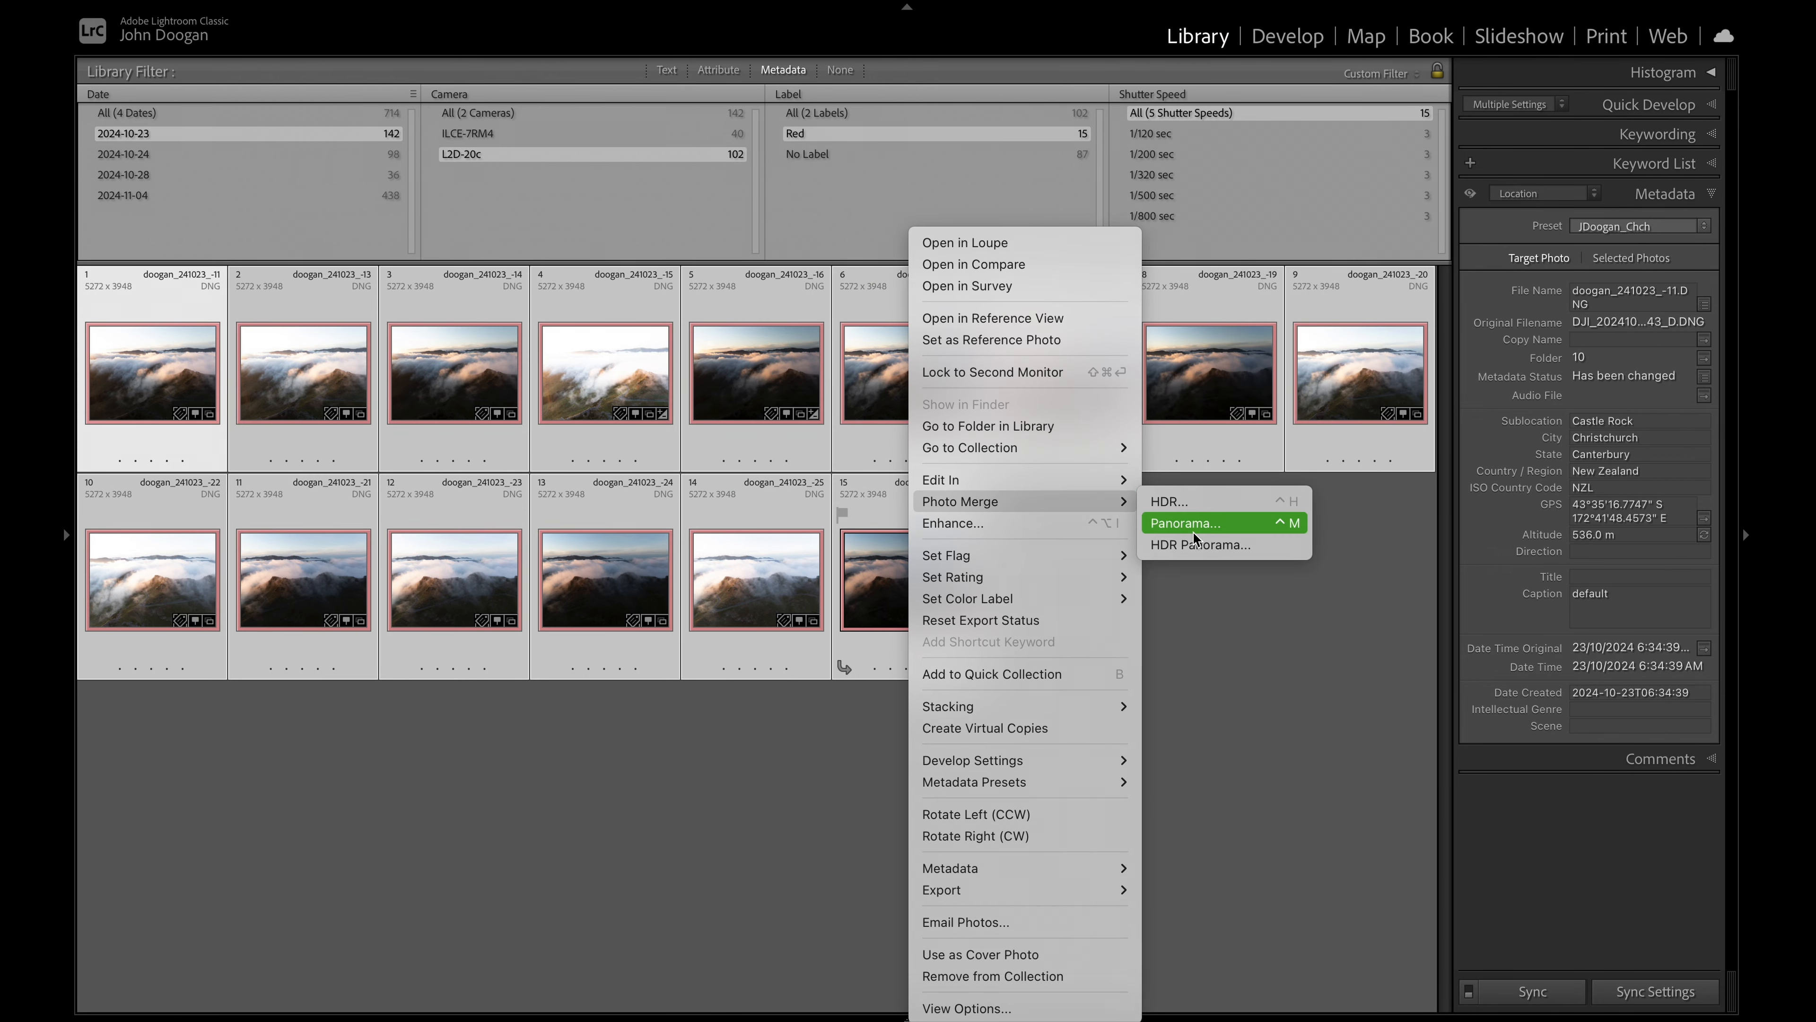
pyautogui.click(1191, 548)
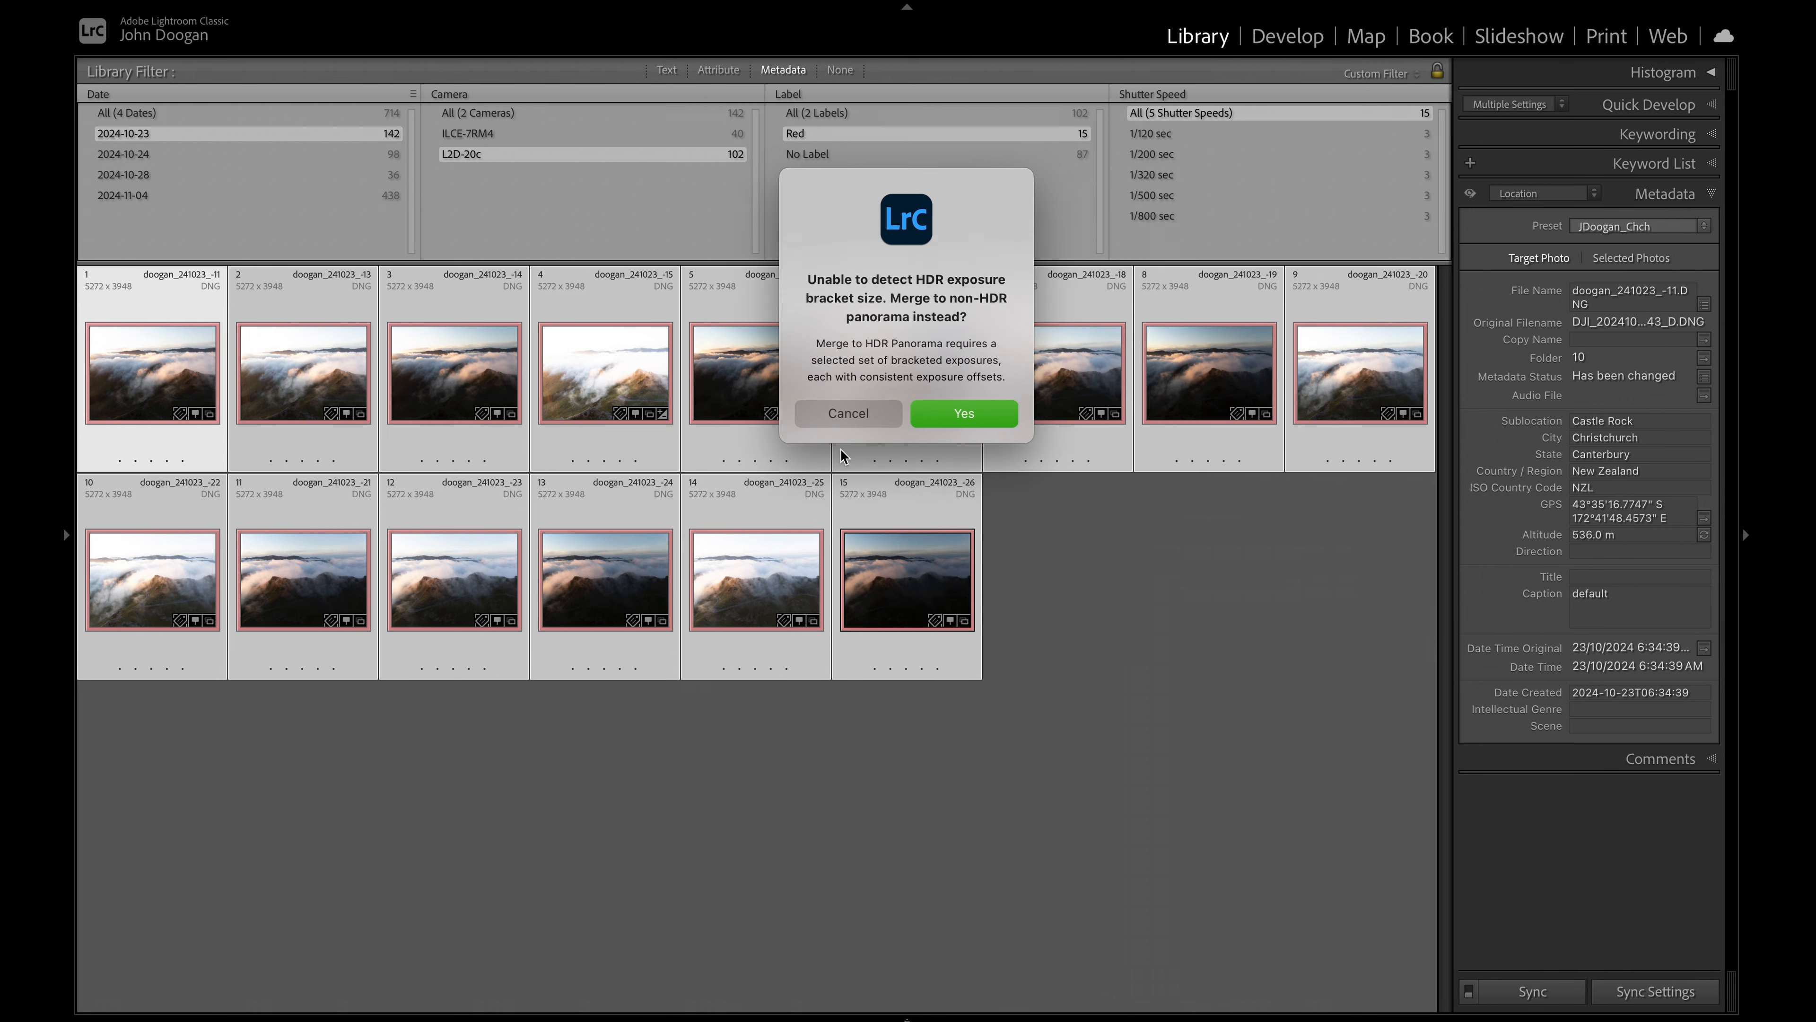
pyautogui.click(848, 413)
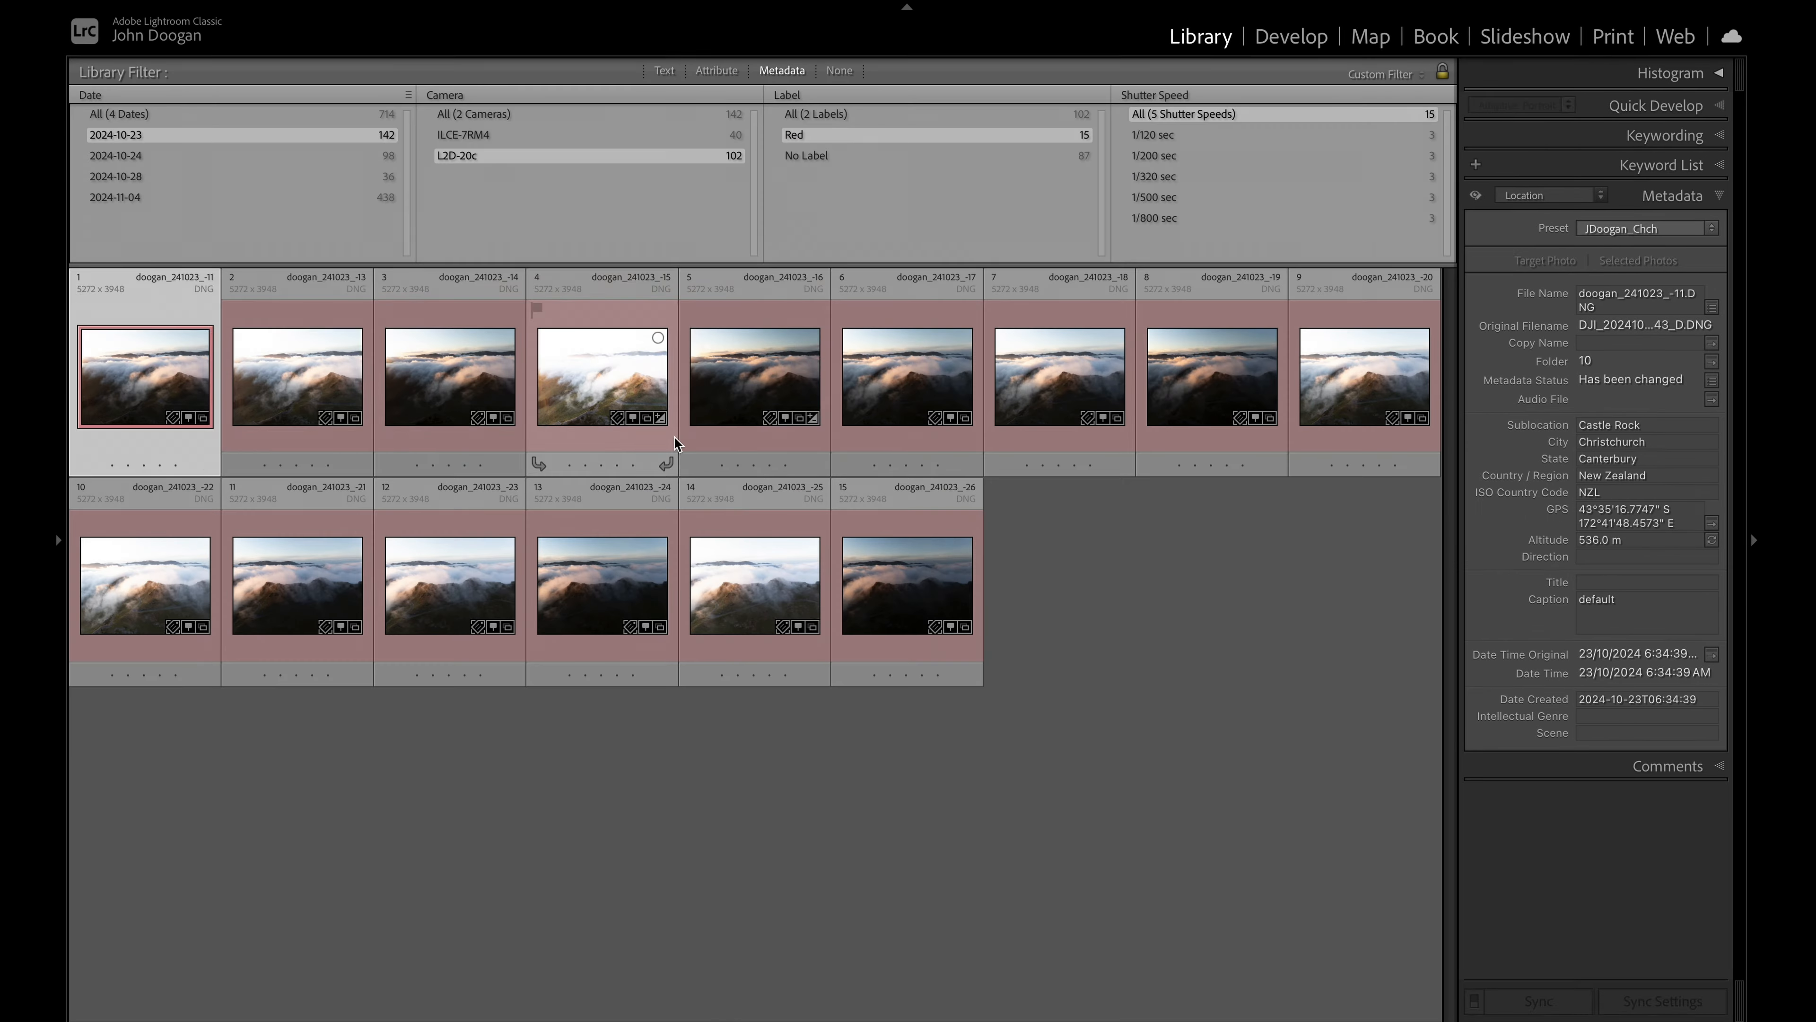
# Step: Merge the bracketed shots into HDR images and merge the three HDR images into a cylindrical panorama with Boundary Warp raised to maximum
pyautogui.rightClick(843, 231)
pyautogui.click(1030, 506)
pyautogui.click(1602, 1010)
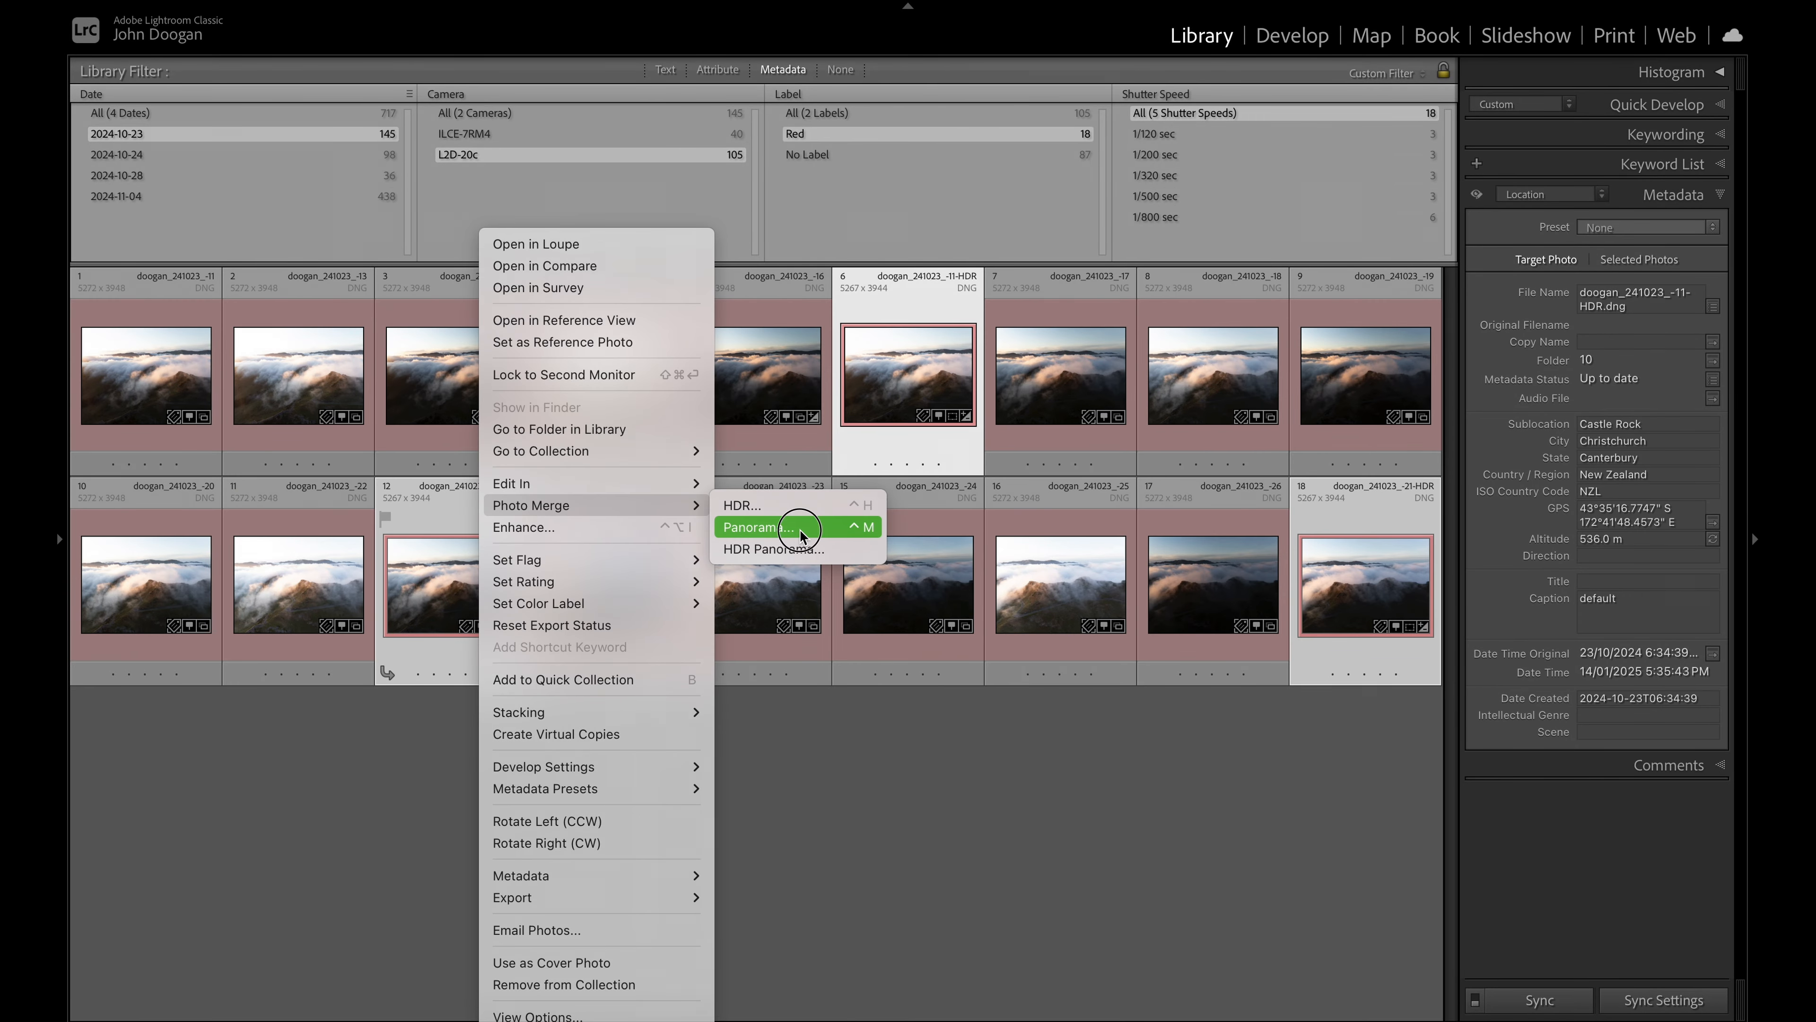
pyautogui.click(801, 542)
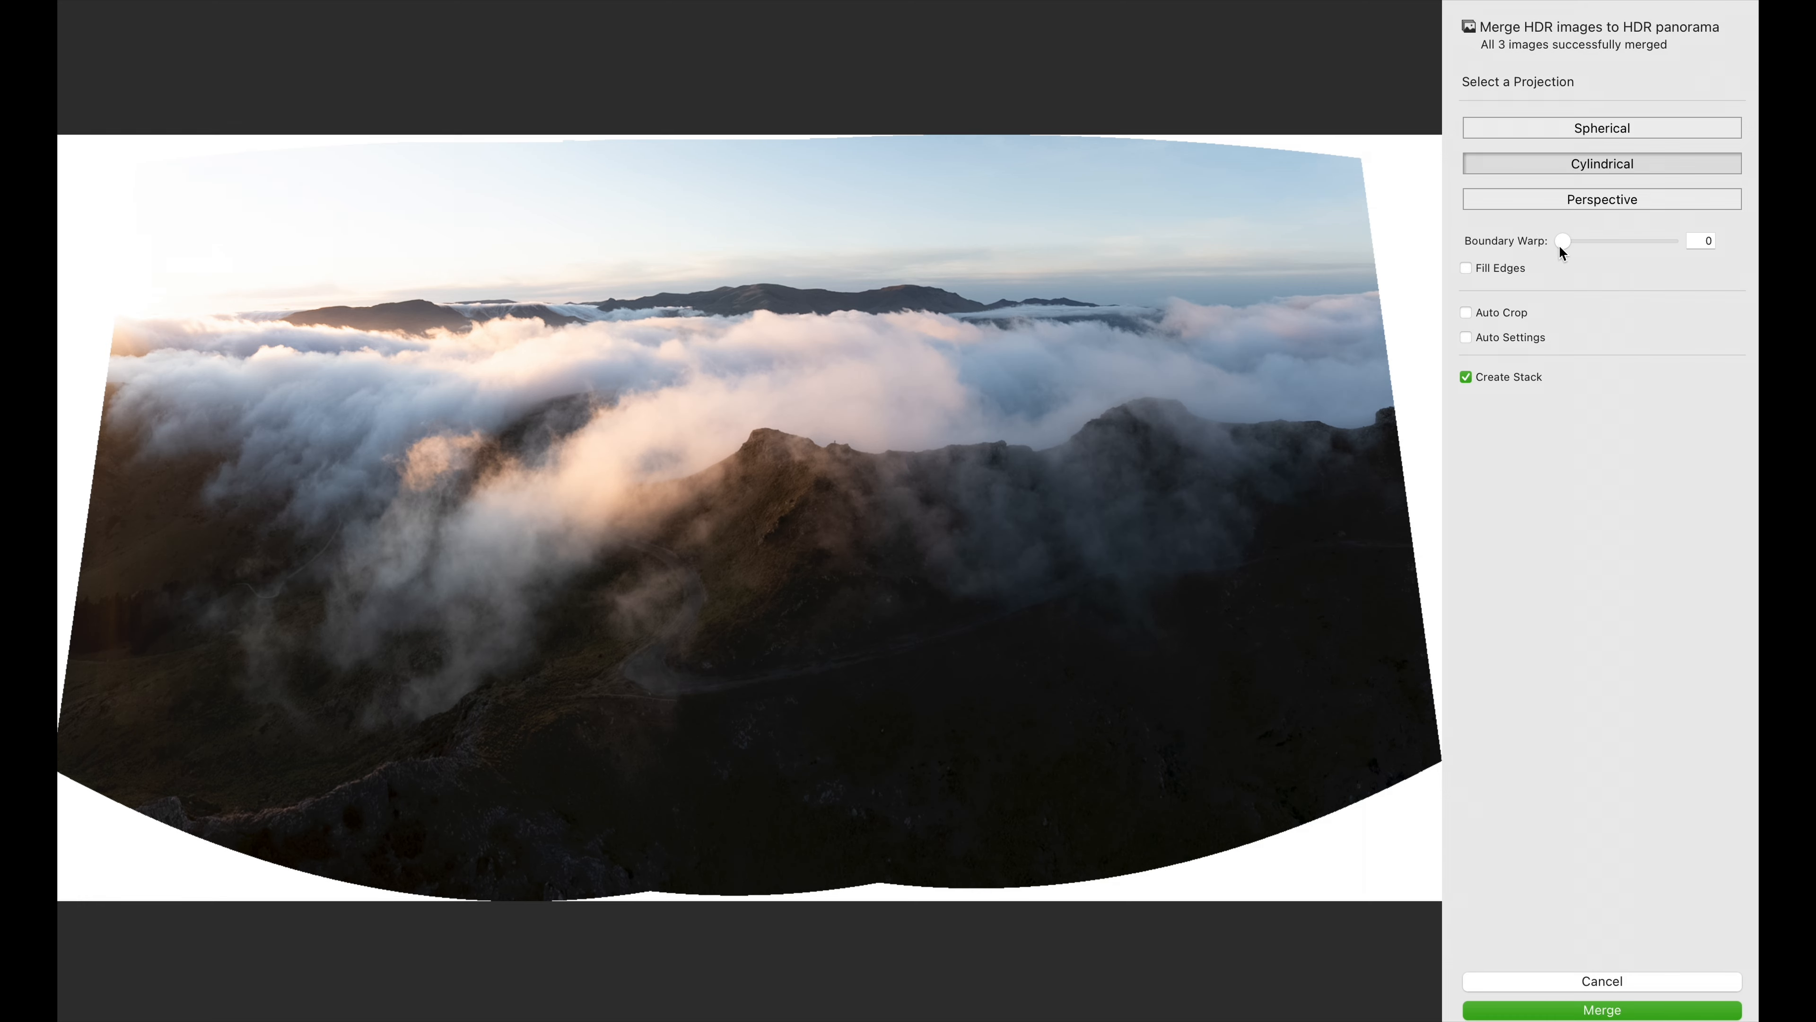
pyautogui.moveTo(1562, 247); pyautogui.dragTo(1697, 257)
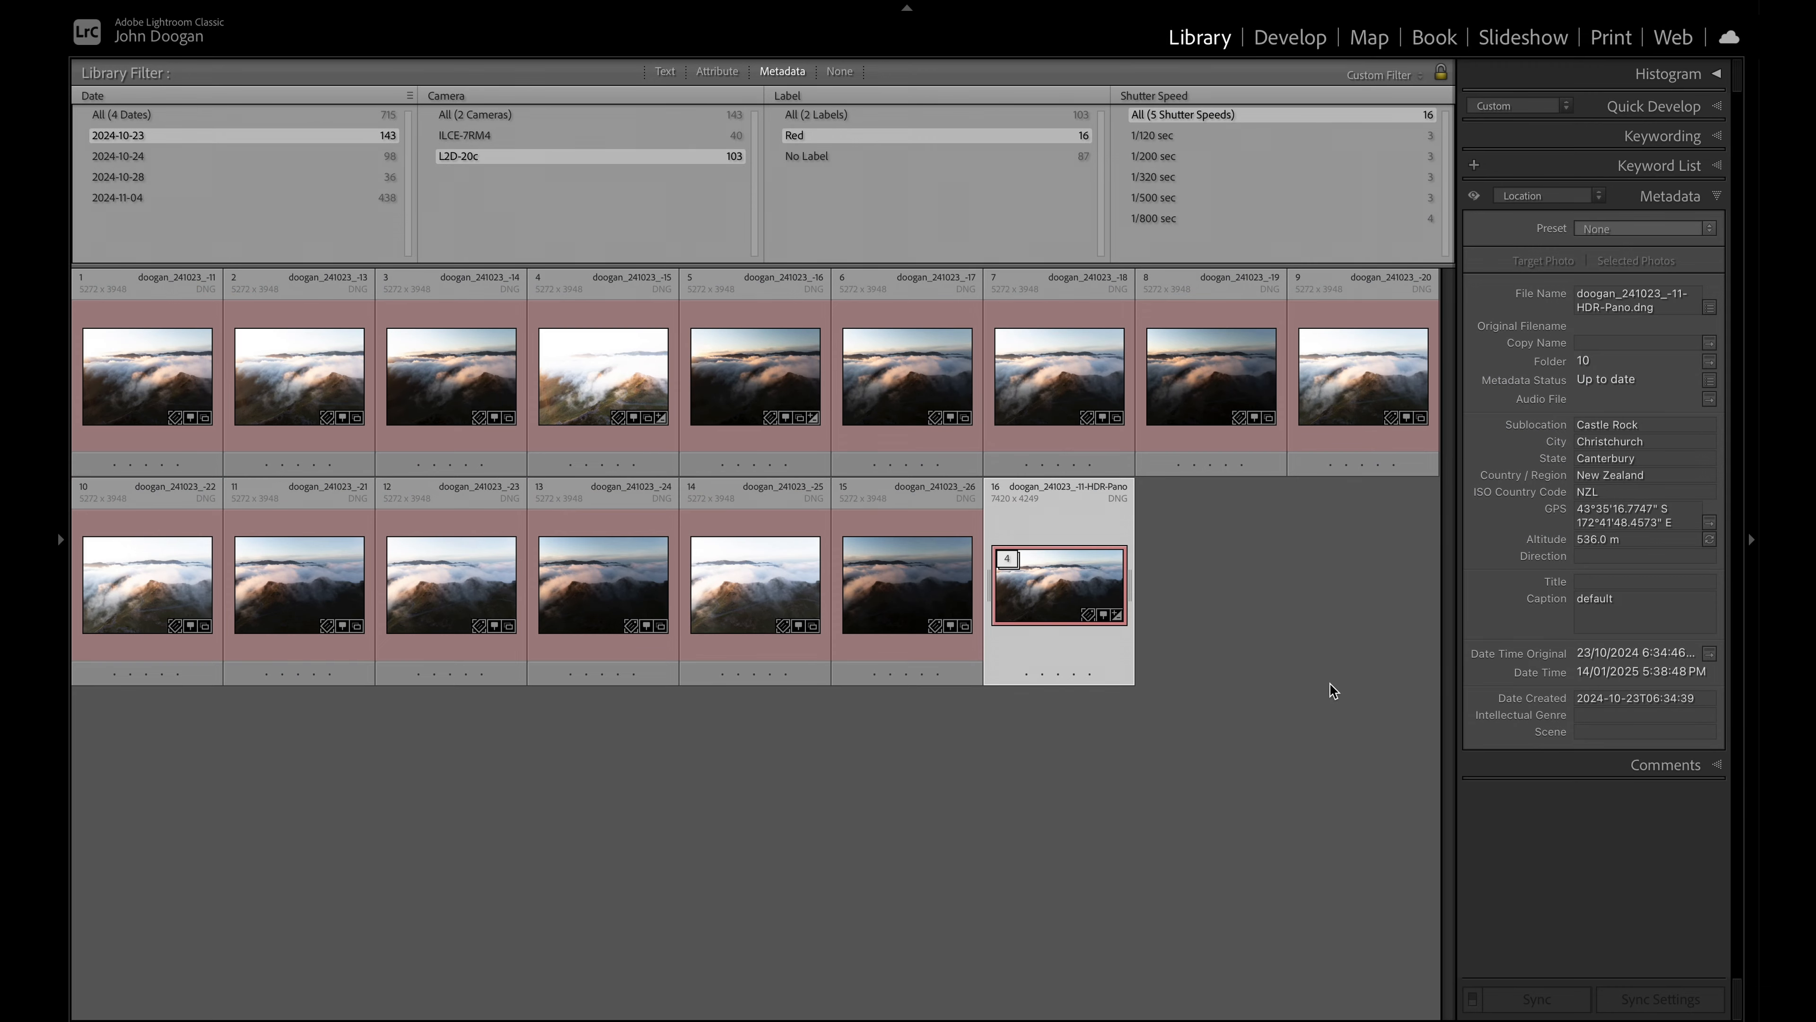
# Step: Open the new HDR panorama for developing, hide the left-hand panels, set Exposure to +0.10 and return to the grid
pyautogui.click(1057, 575)
pyautogui.press('d')
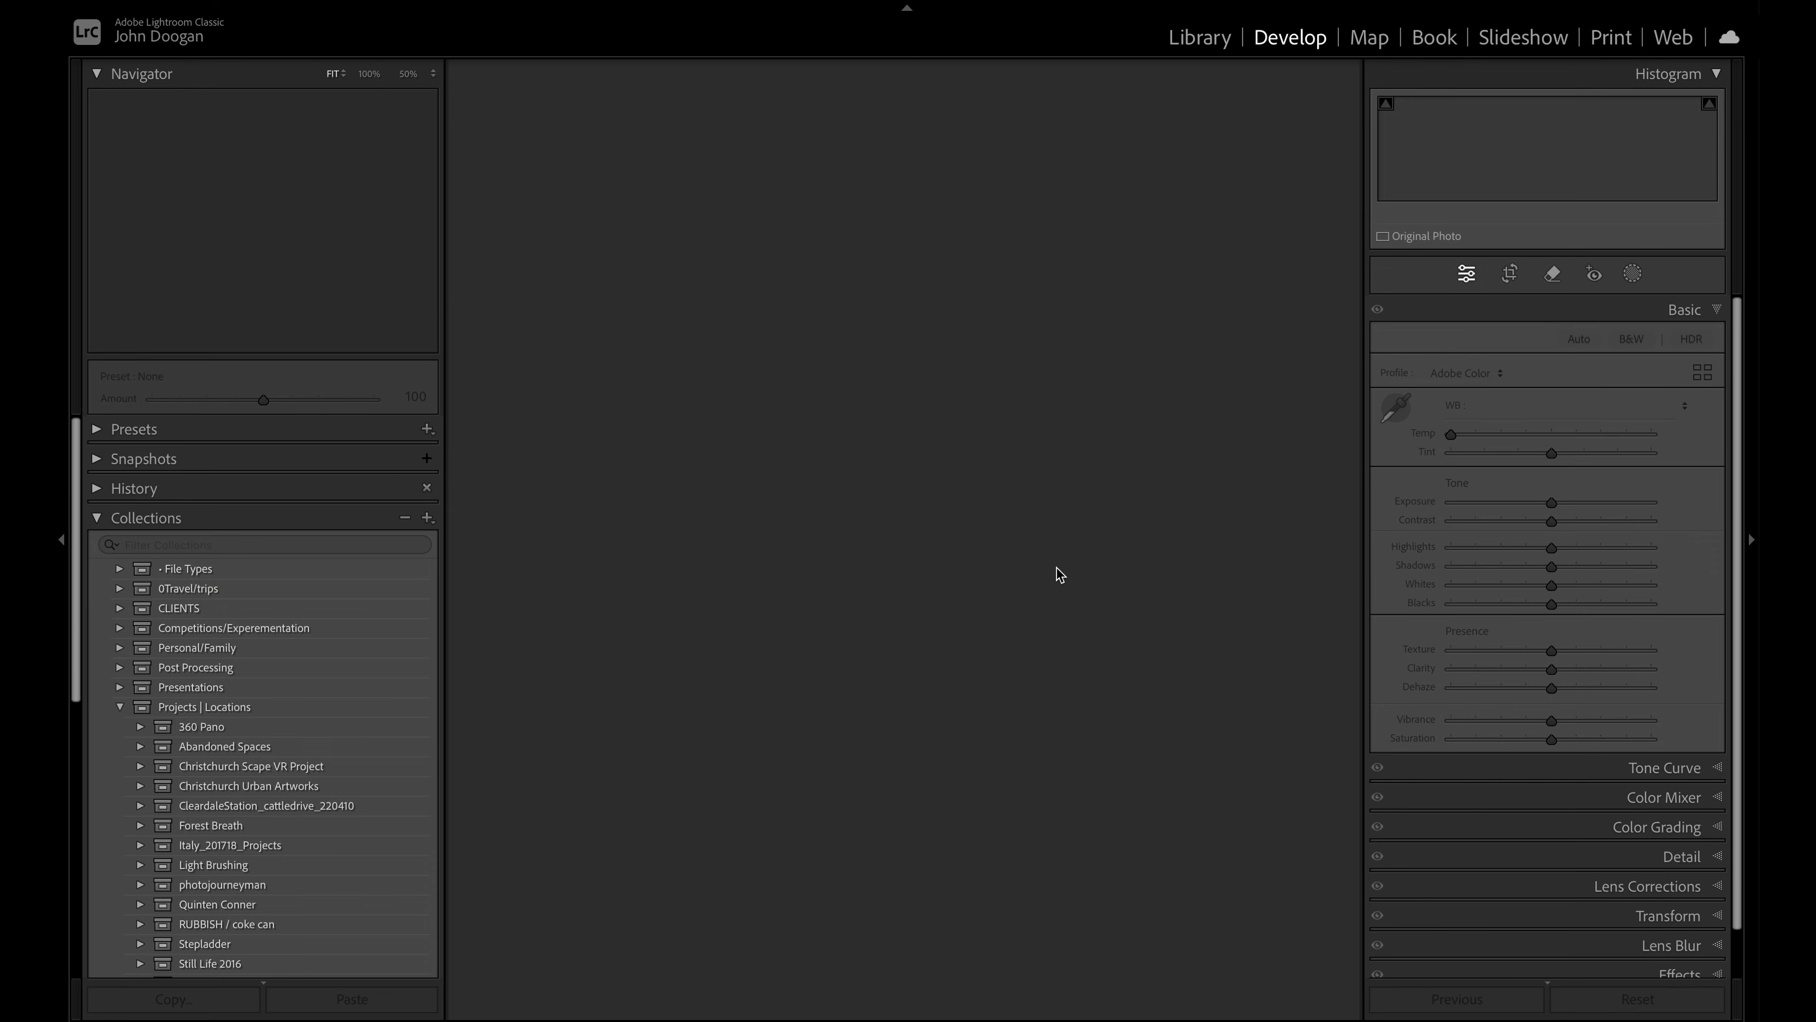
pyautogui.click(61, 537)
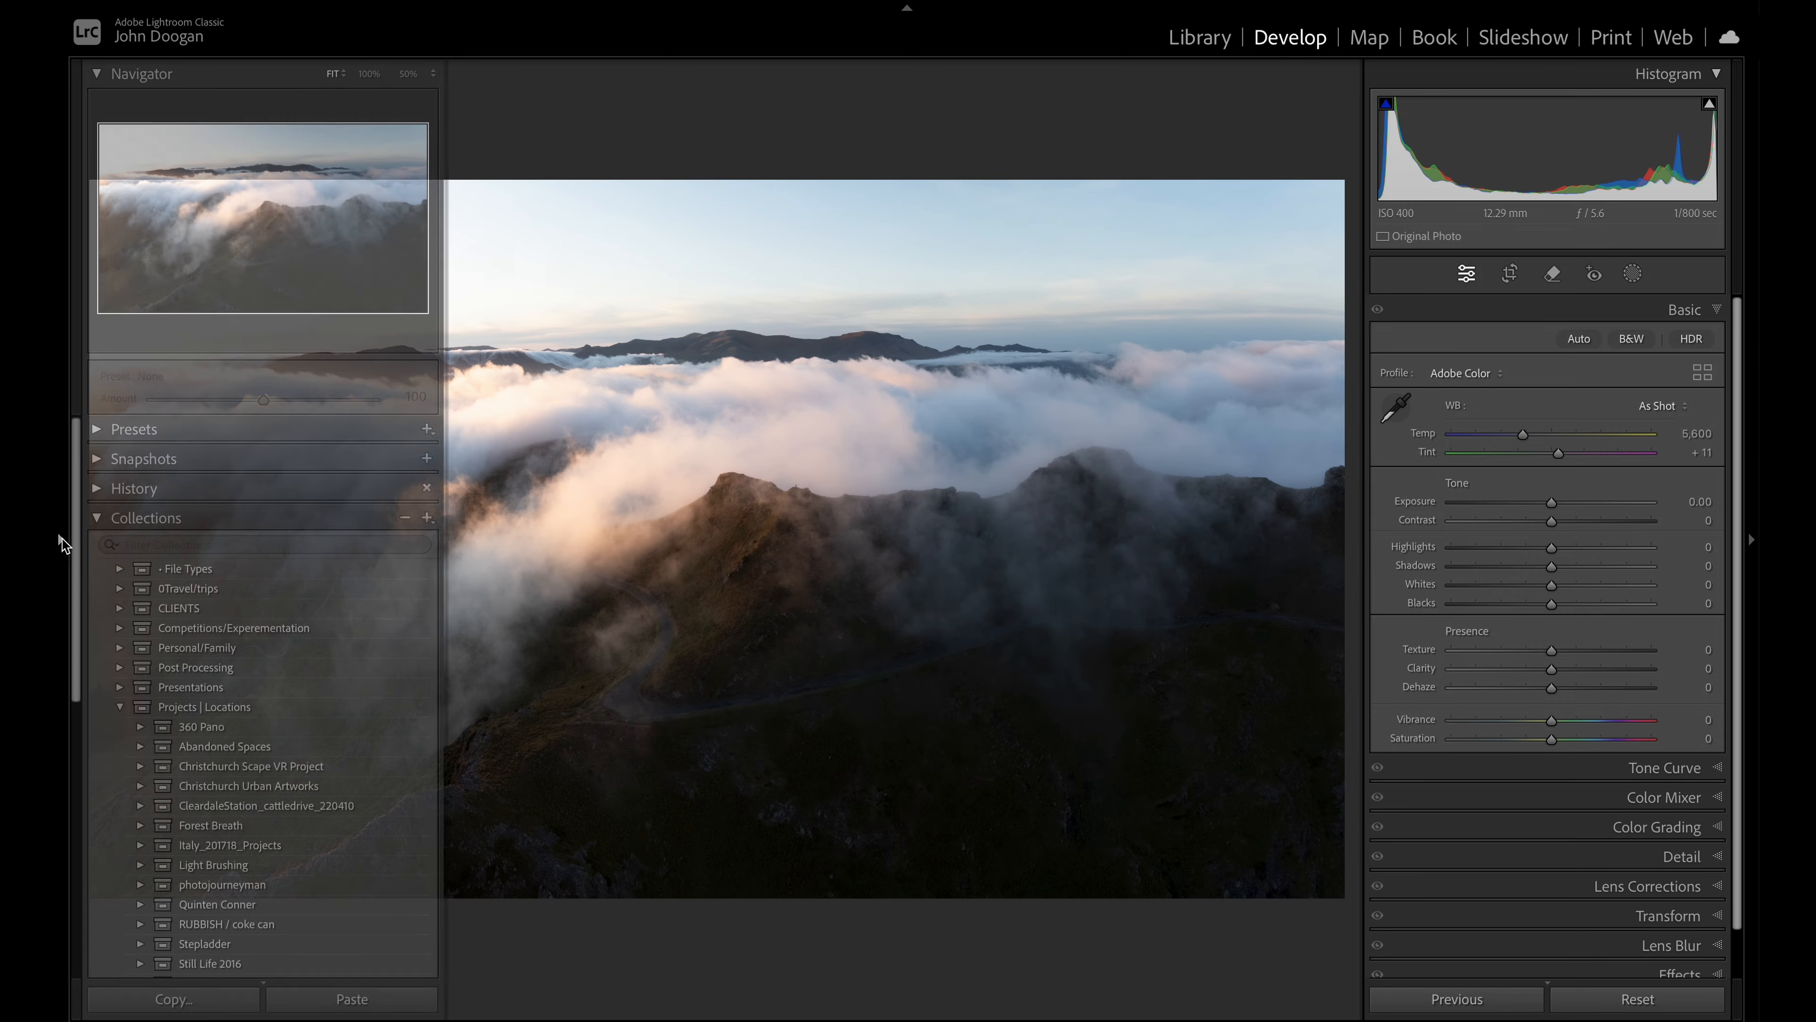
pyautogui.moveTo(1543, 505)
pyautogui.mouseDown()
pyautogui.moveTo(1441, 508)
pyautogui.moveTo(1667, 507)
pyautogui.moveTo(1552, 509)
pyautogui.mouseUp()
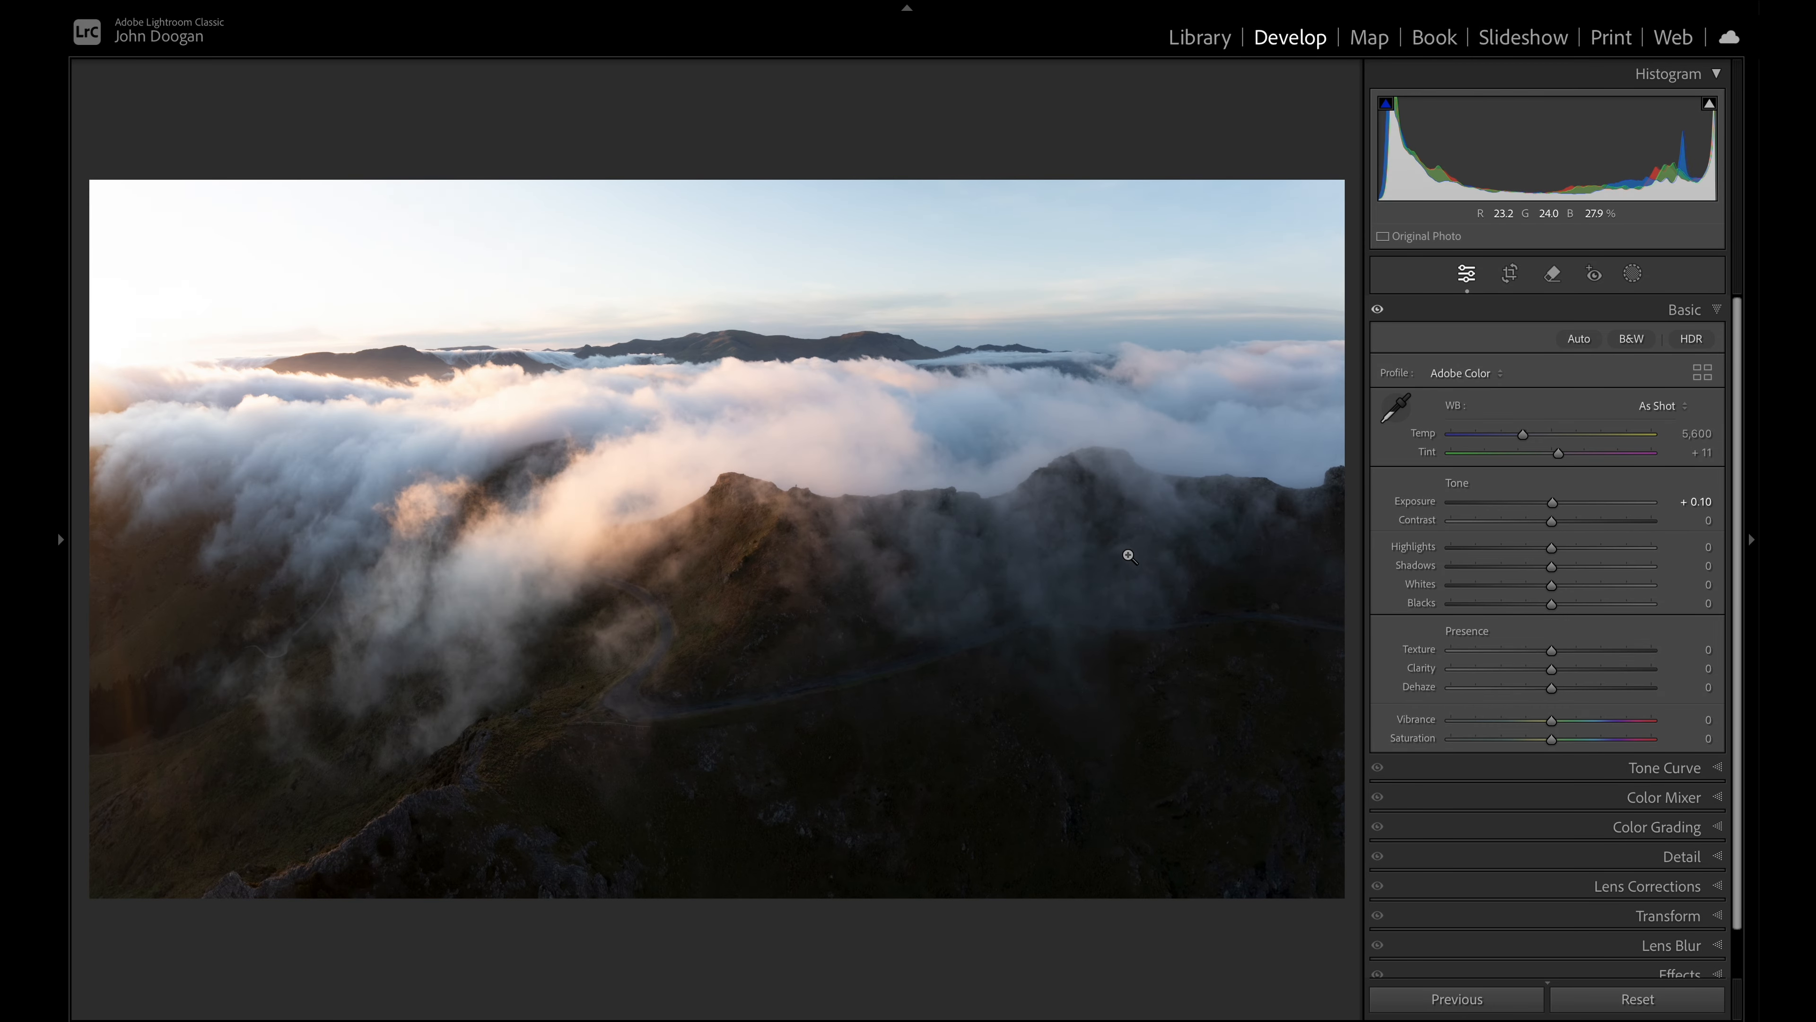
pyautogui.press('g')
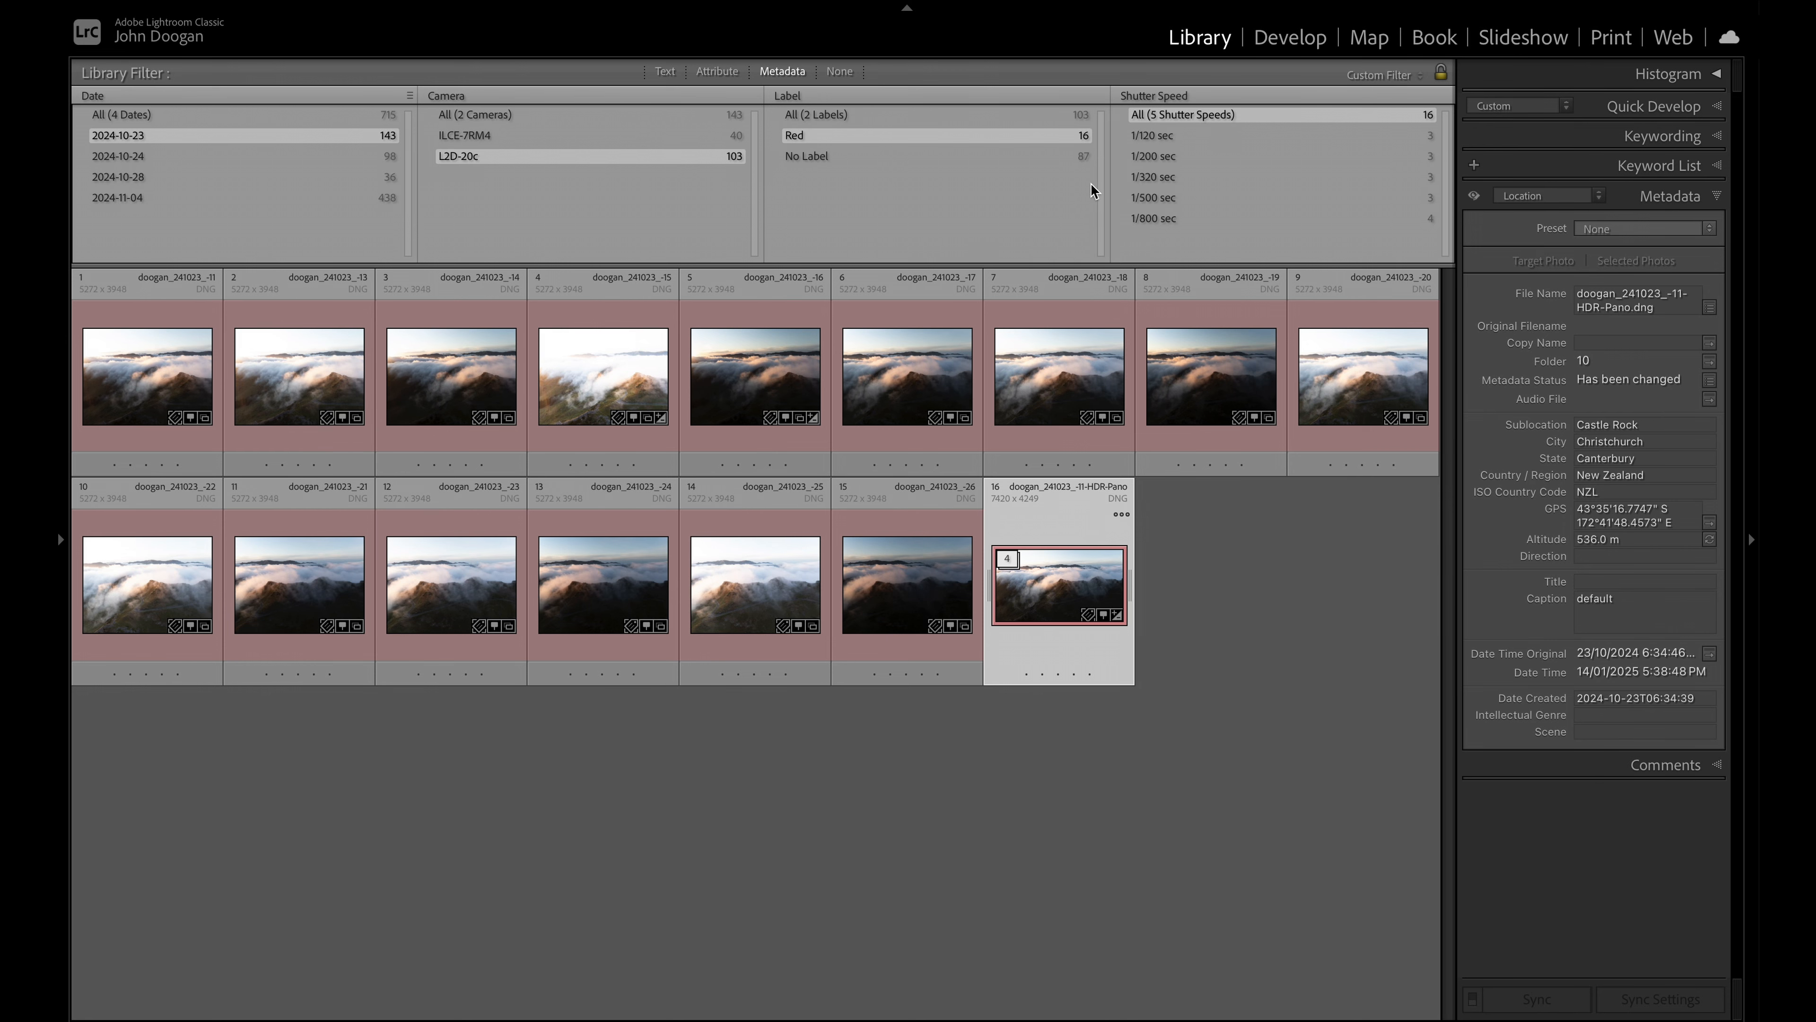
# Step: Filter to 1/120 sec, darken the first photo to Exposure −4.40, then bring Exposure up to +0.70 and return to the grid
pyautogui.click(1153, 136)
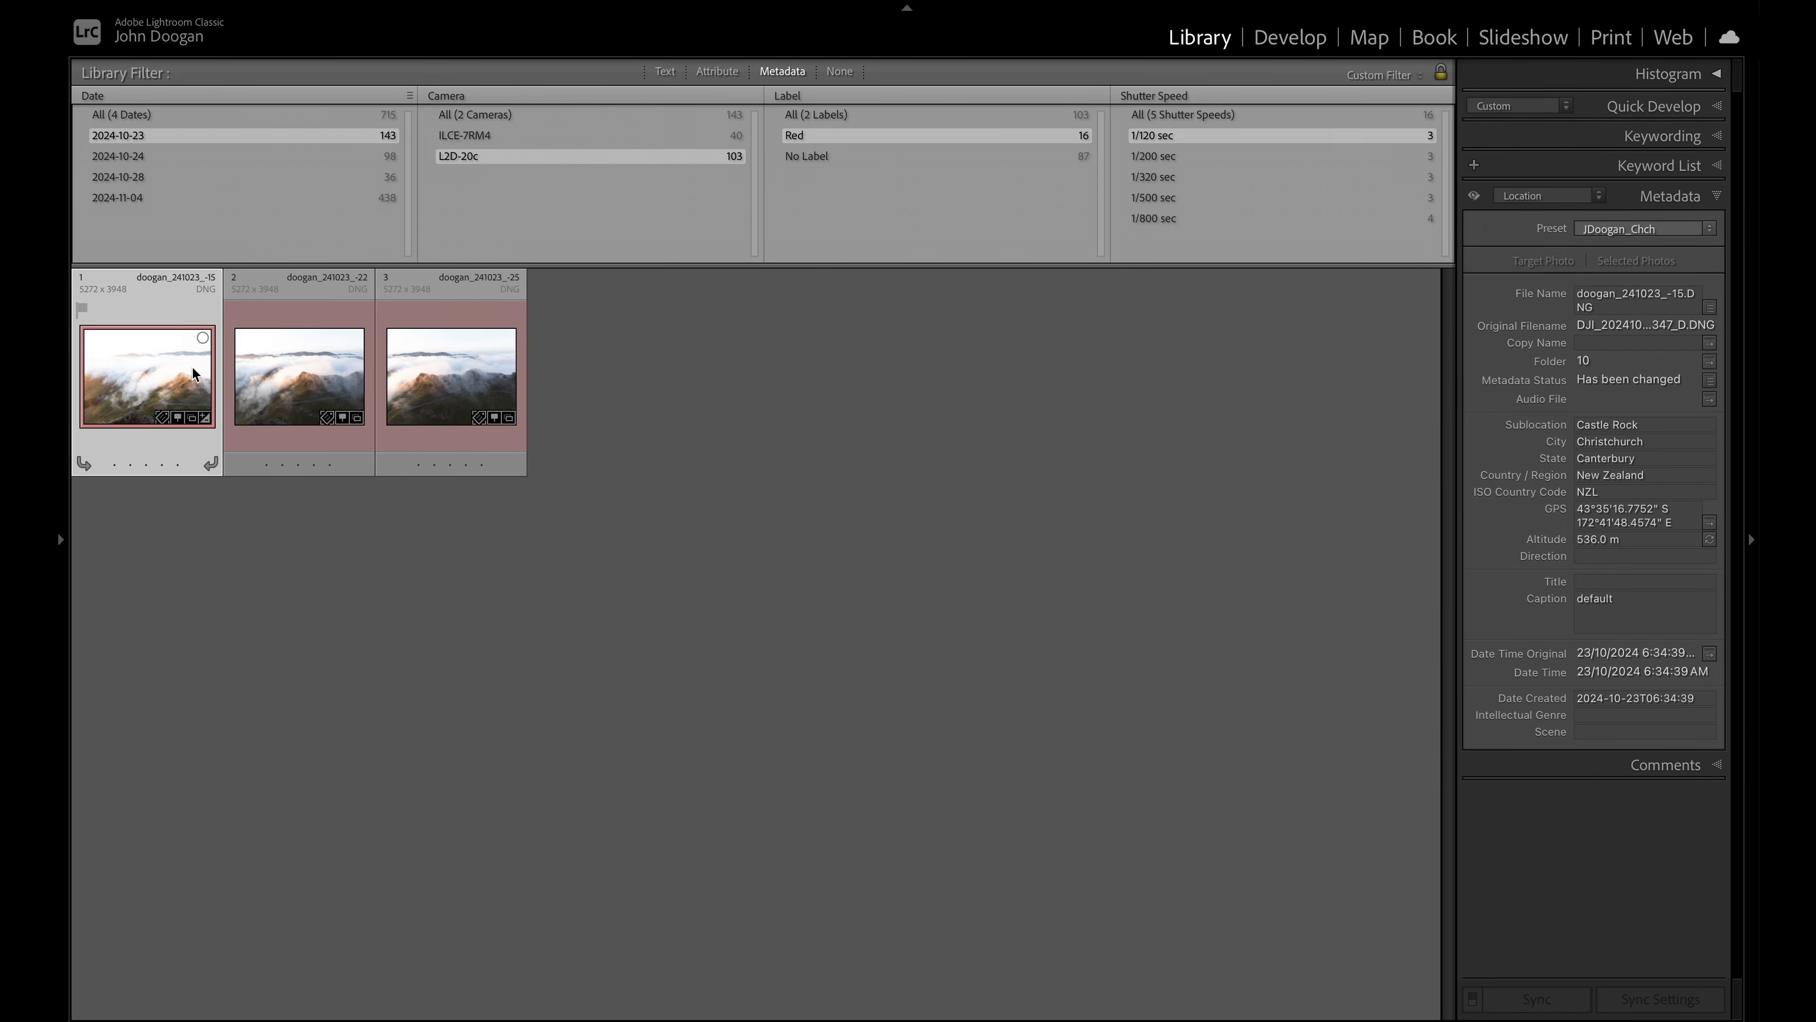
pyautogui.doubleClick(193, 373)
pyautogui.press('d')
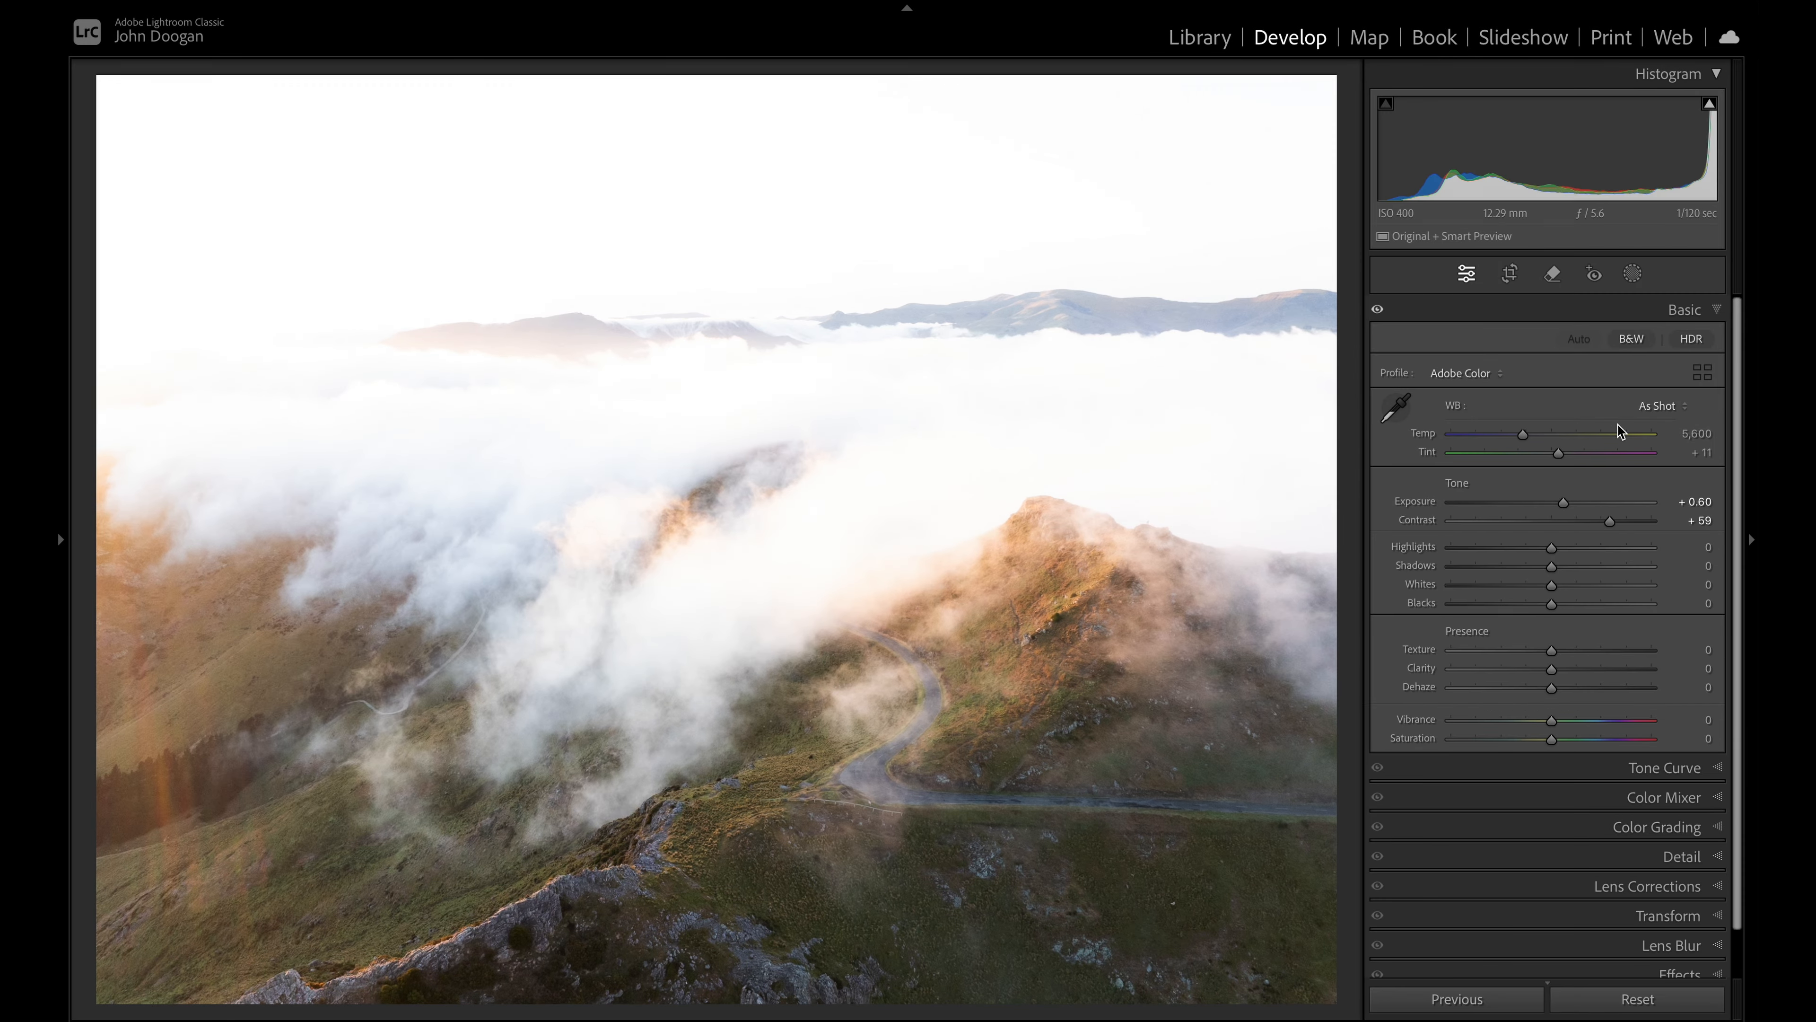
pyautogui.moveTo(1564, 502); pyautogui.dragTo(1463, 503)
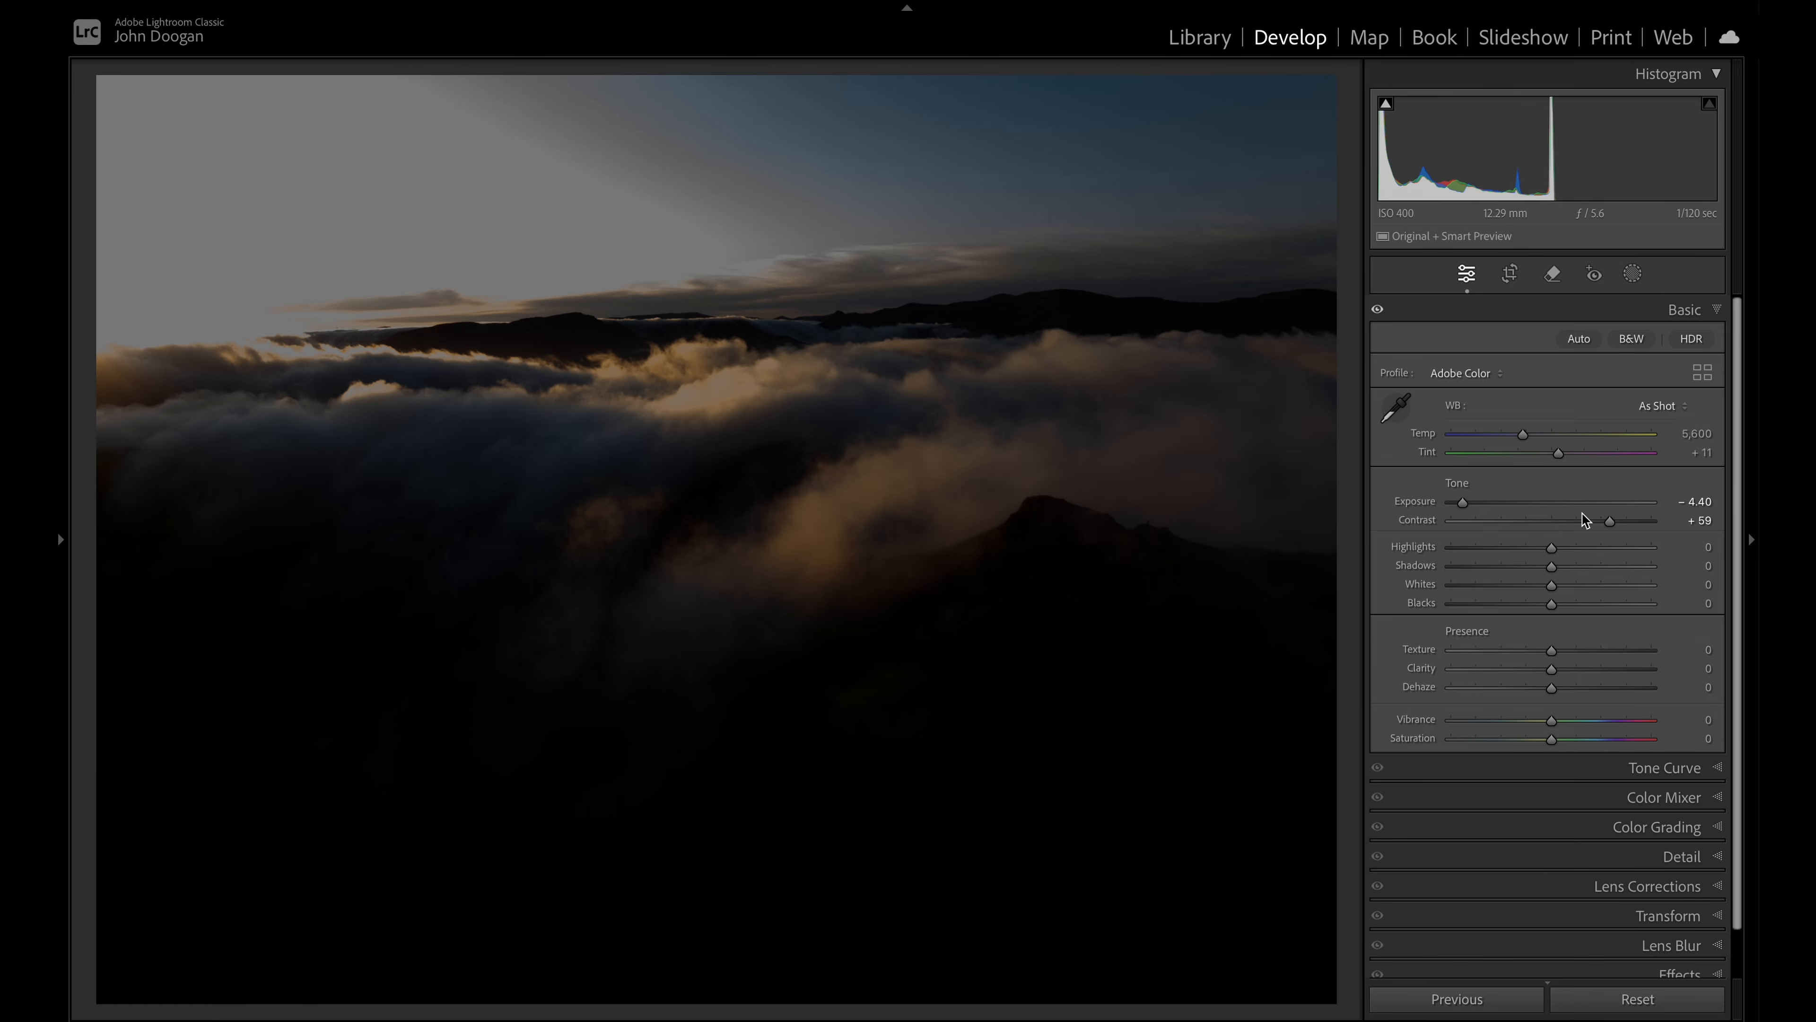
pyautogui.moveTo(1466, 503); pyautogui.dragTo(1565, 503)
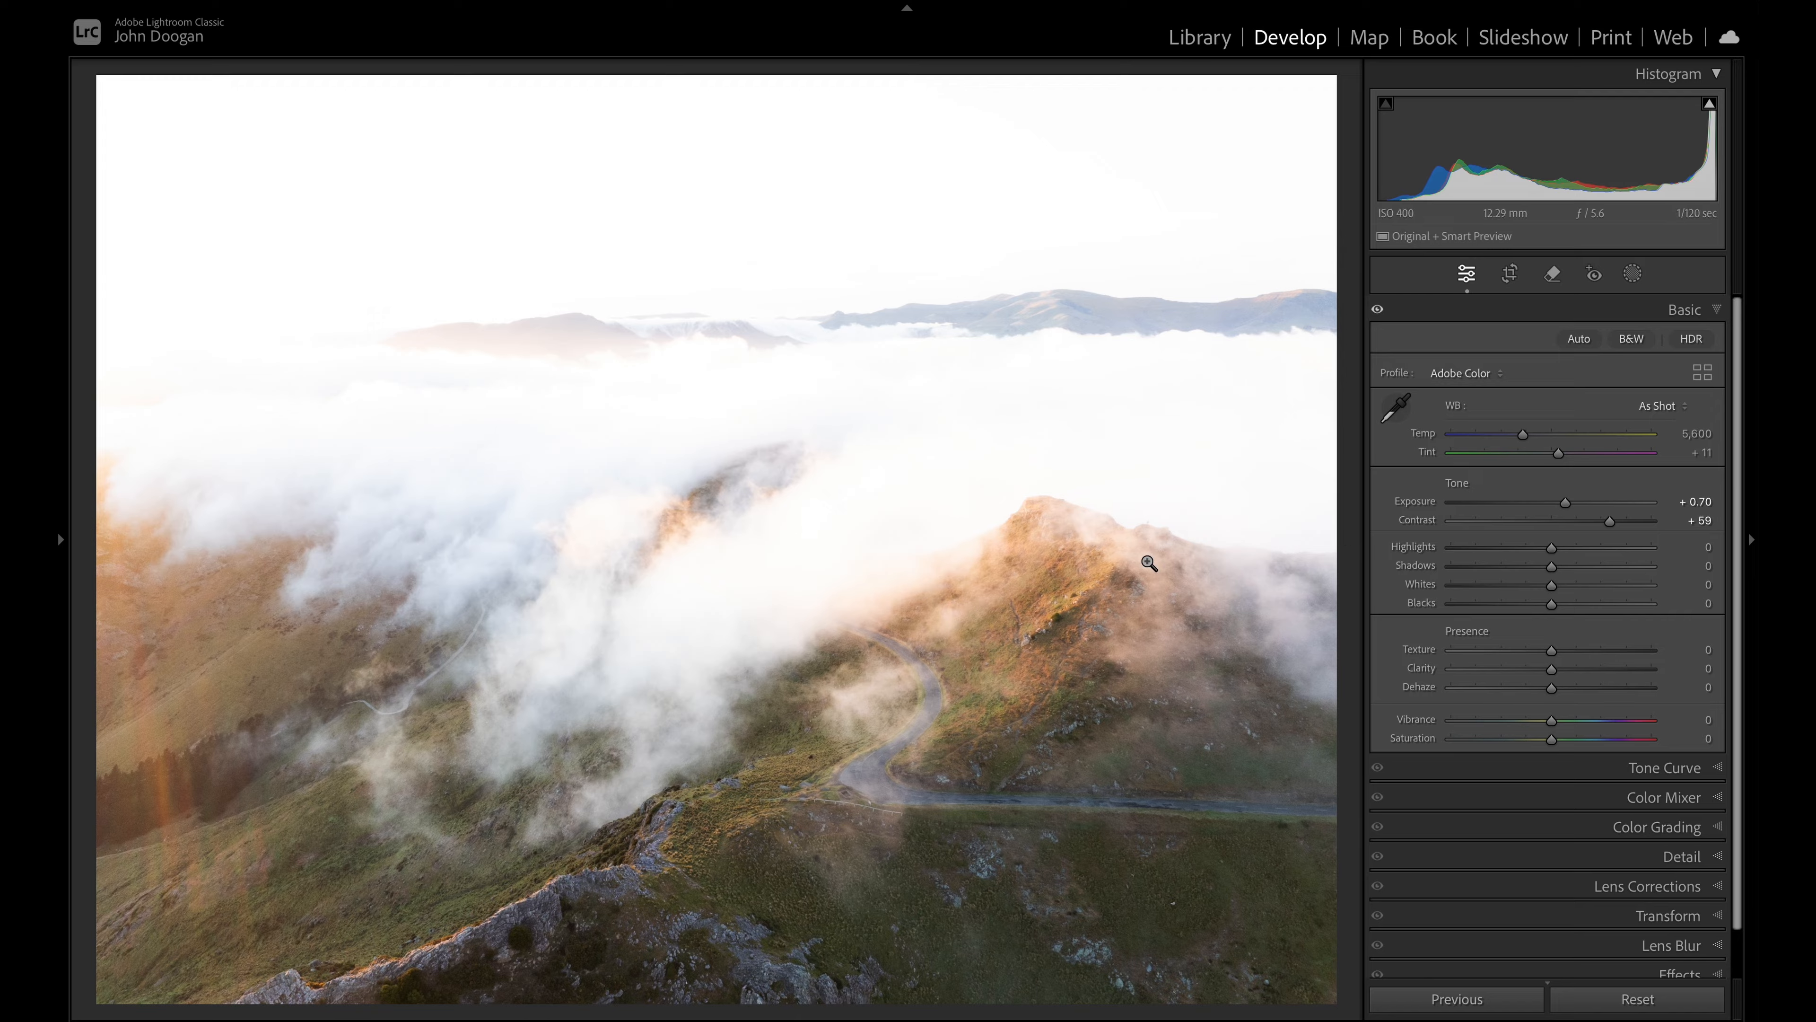
pyautogui.click(985, 687)
pyautogui.click(979, 695)
pyautogui.press('g')
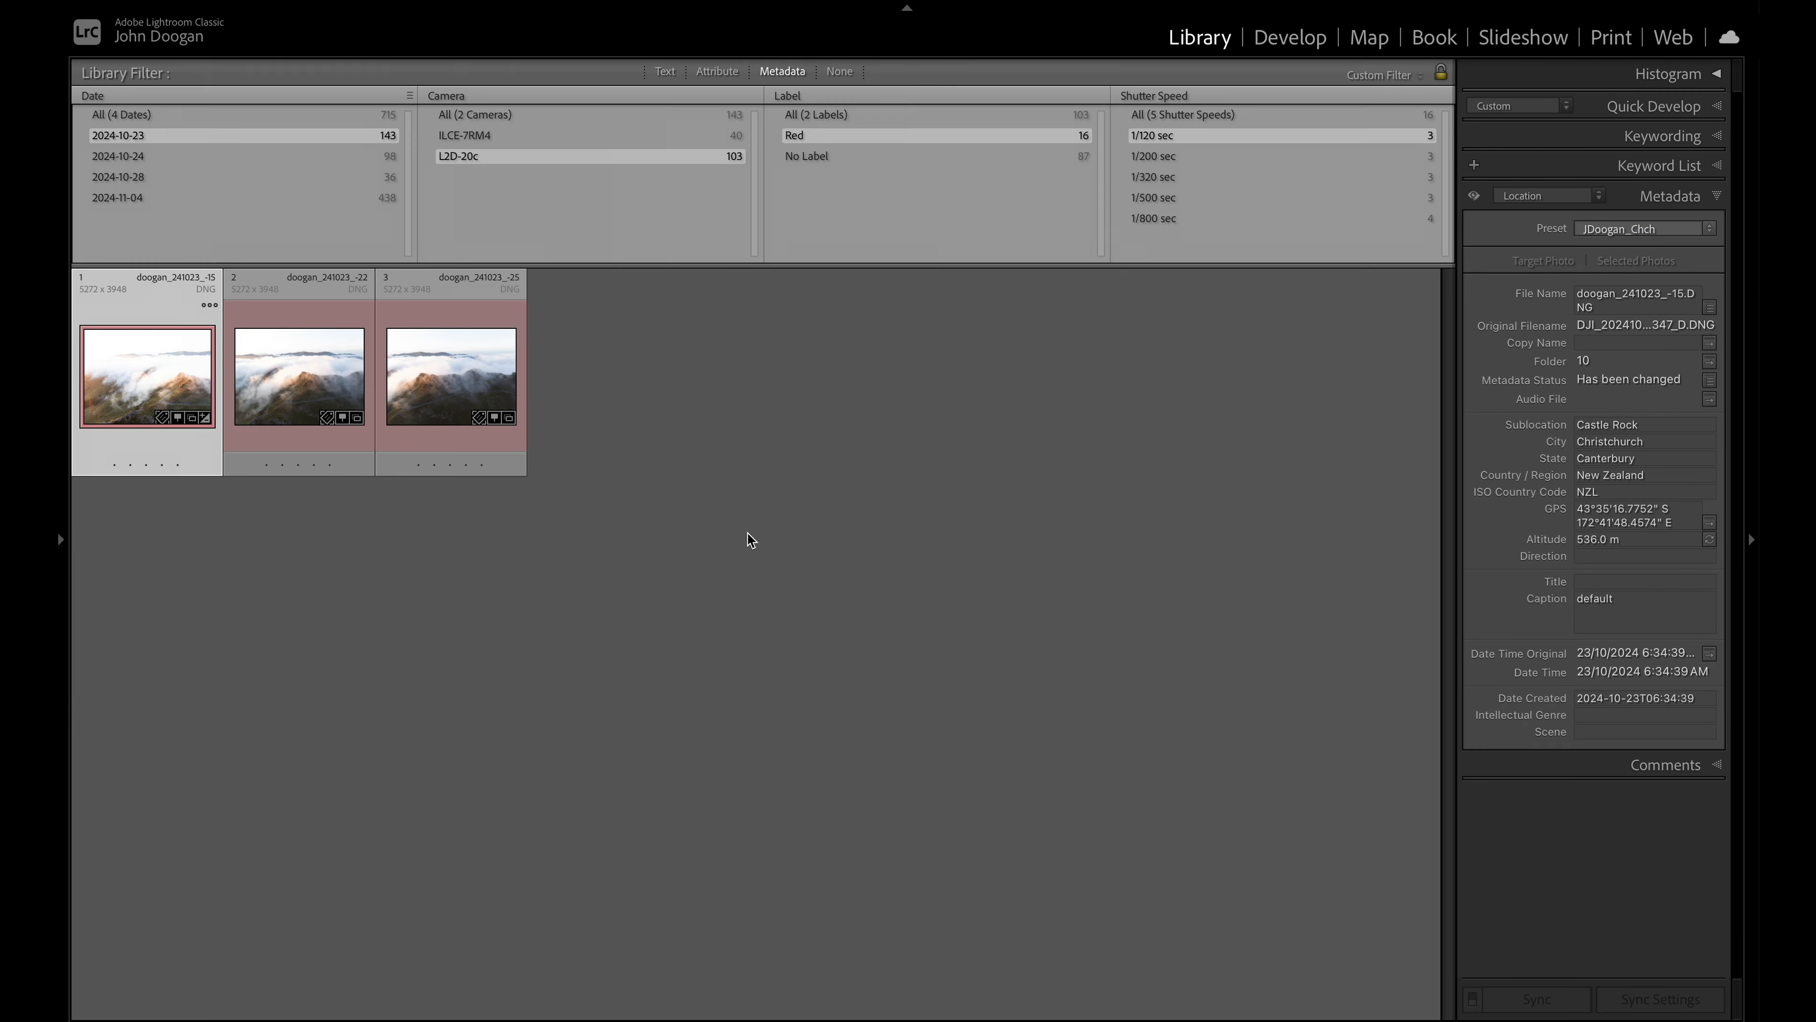
# Step: Filter to 1/800 sec, set the first photo's Exposure to +2.65 and Contrast to +26, and inspect its brightened shadows up close
pyautogui.click(1175, 221)
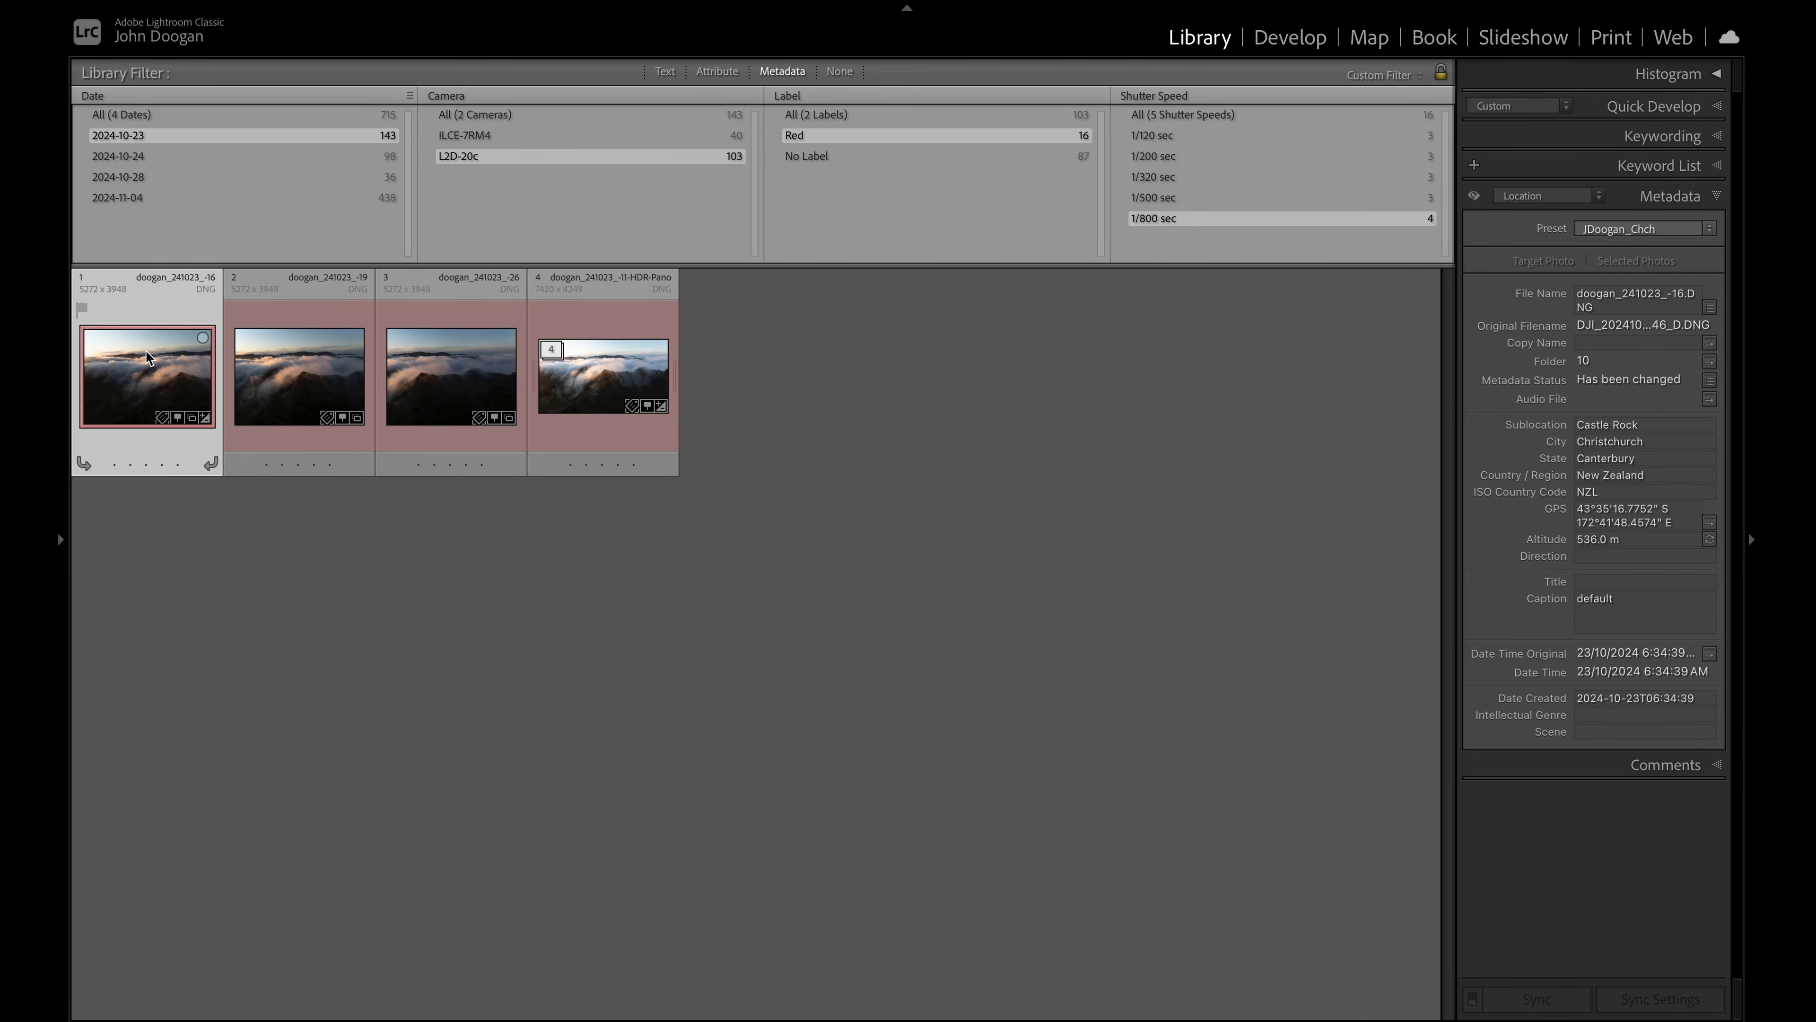
pyautogui.press('d')
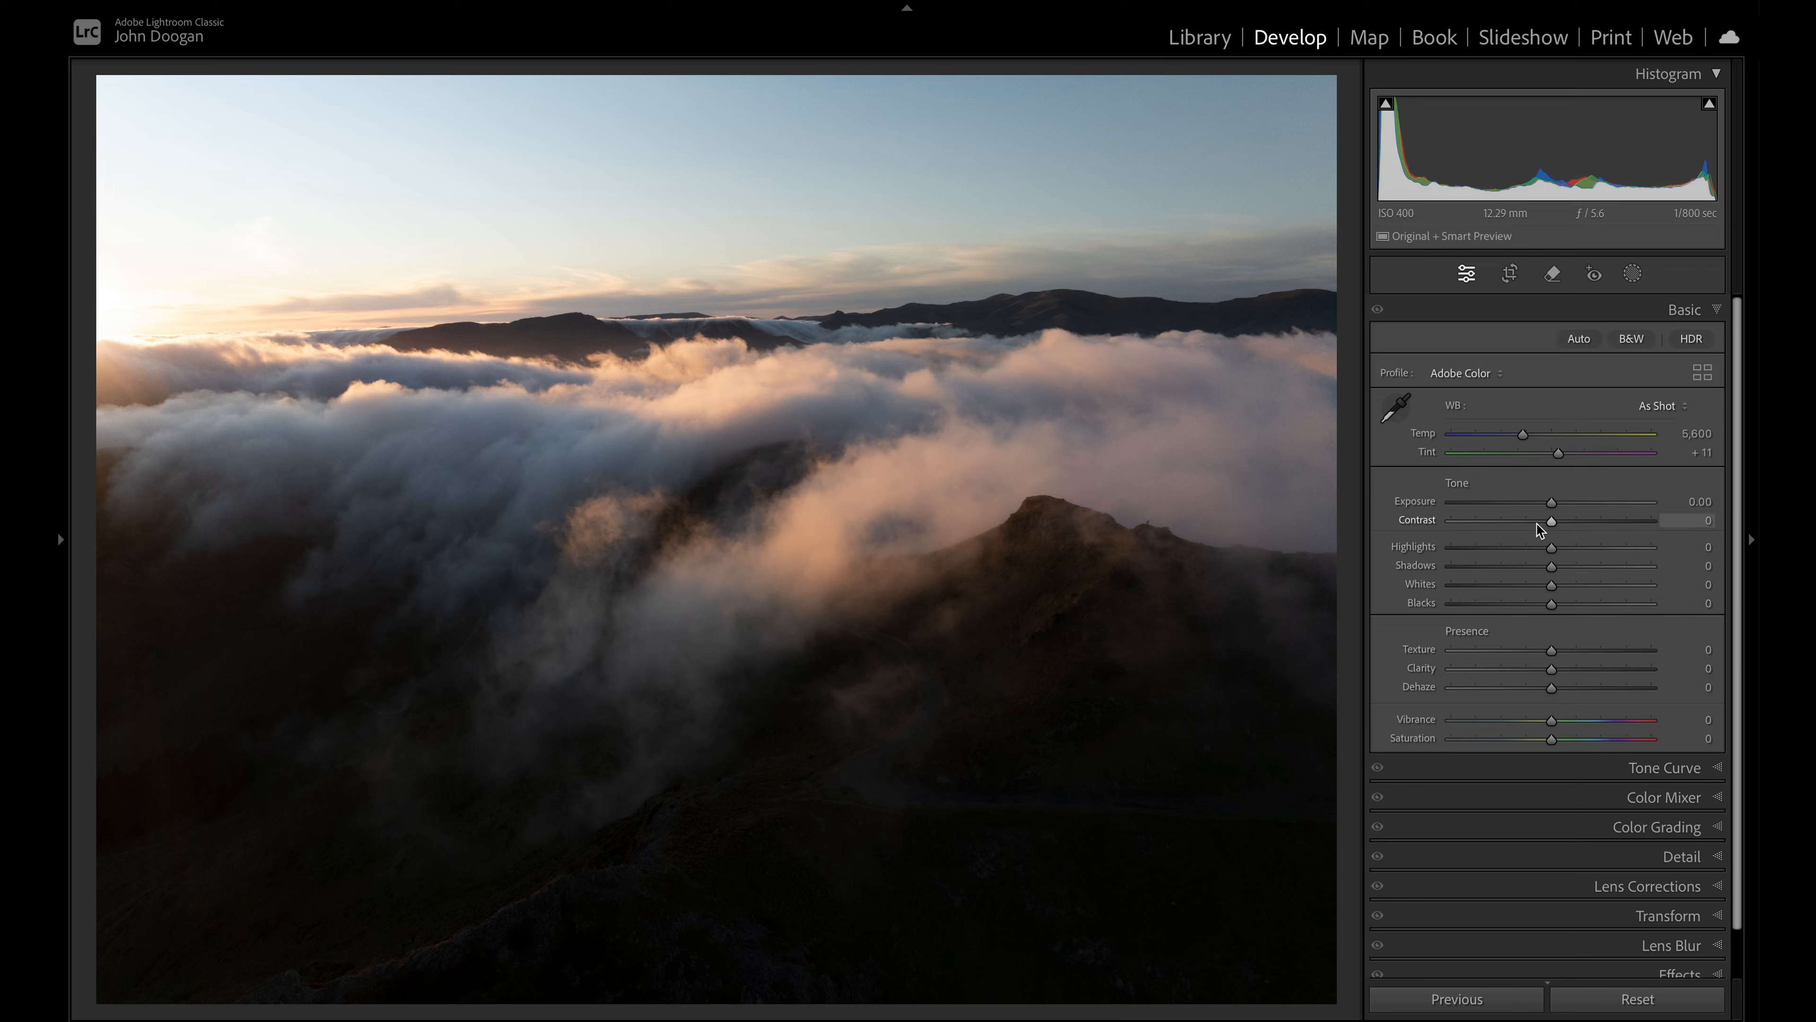
pyautogui.moveTo(1550, 504); pyautogui.dragTo(1605, 507)
pyautogui.click(952, 653)
pyautogui.moveTo(868, 765); pyautogui.dragTo(1002, 363)
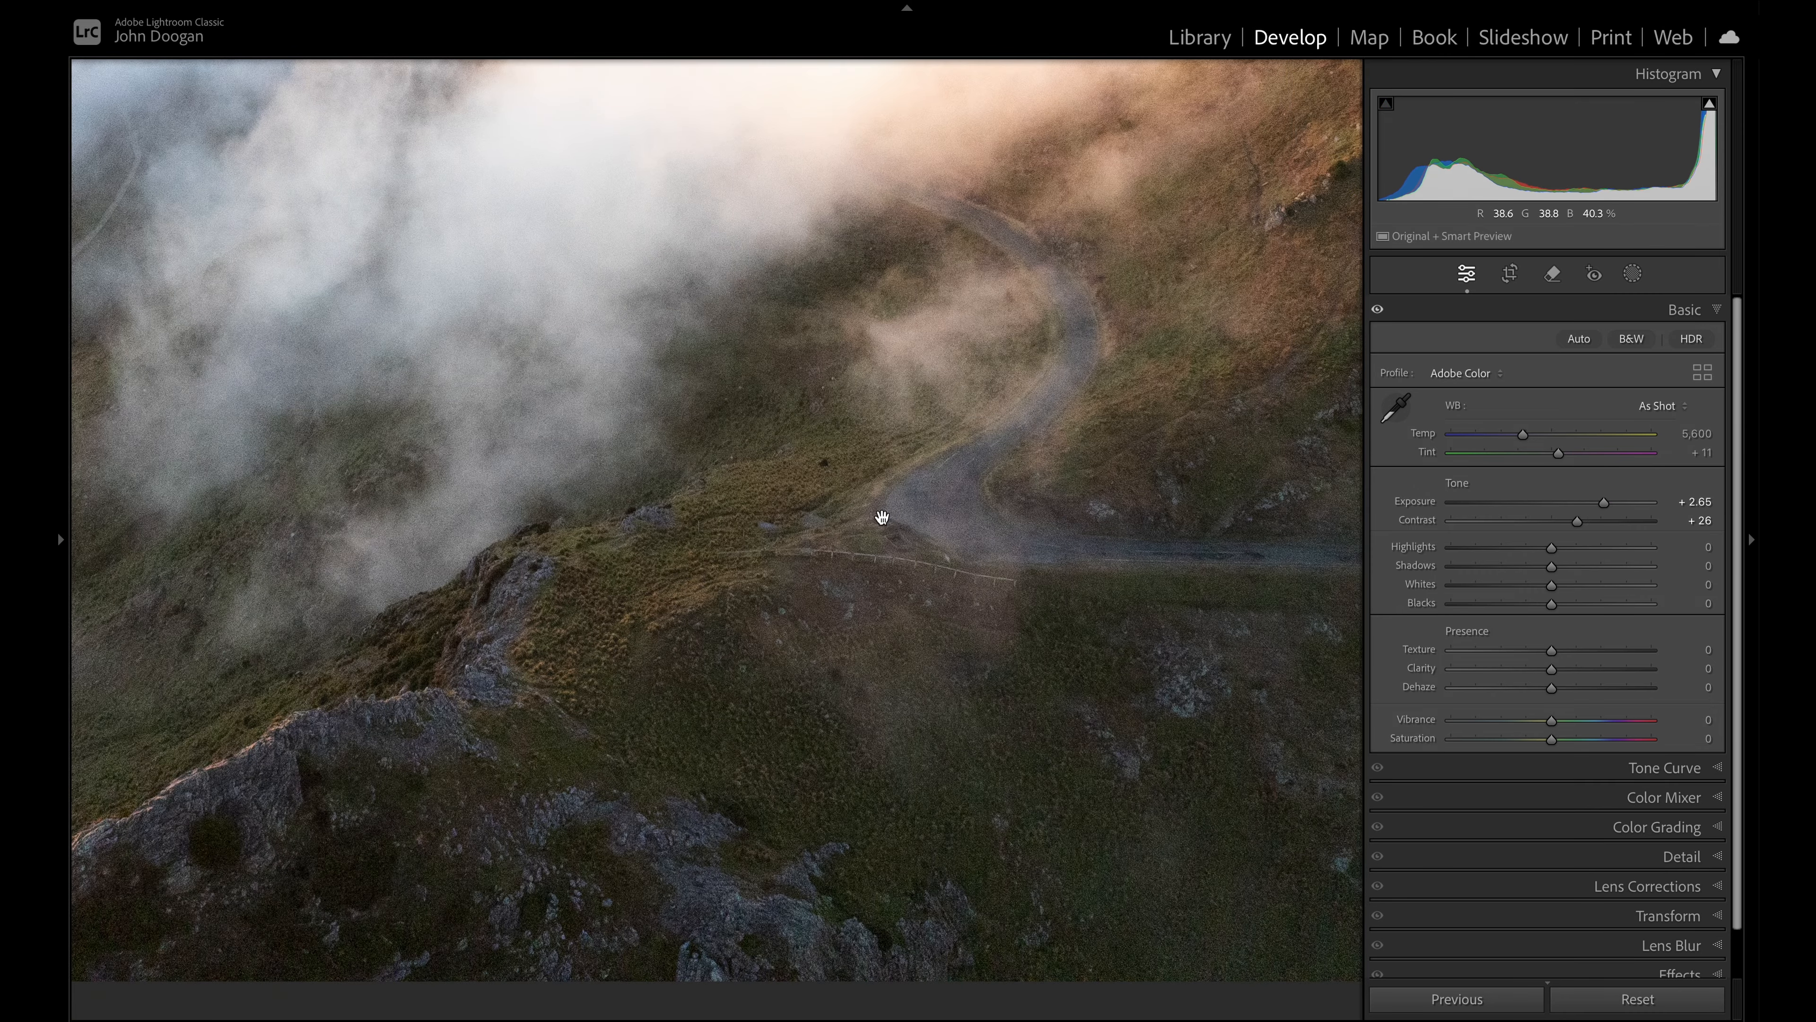
pyautogui.moveTo(684, 609); pyautogui.dragTo(1000, 570)
pyautogui.moveTo(537, 614); pyautogui.dragTo(681, 747)
# Step: Change the 1/800 sec photo's Exposure to +2.10 and Contrast to +48, check the detail, and return to the grid
pyautogui.moveTo(1611, 505); pyautogui.dragTo(1602, 522)
pyautogui.moveTo(1201, 494); pyautogui.dragTo(906, 582)
pyautogui.click(909, 584)
pyautogui.click(916, 701)
pyautogui.click(911, 698)
pyautogui.click(919, 696)
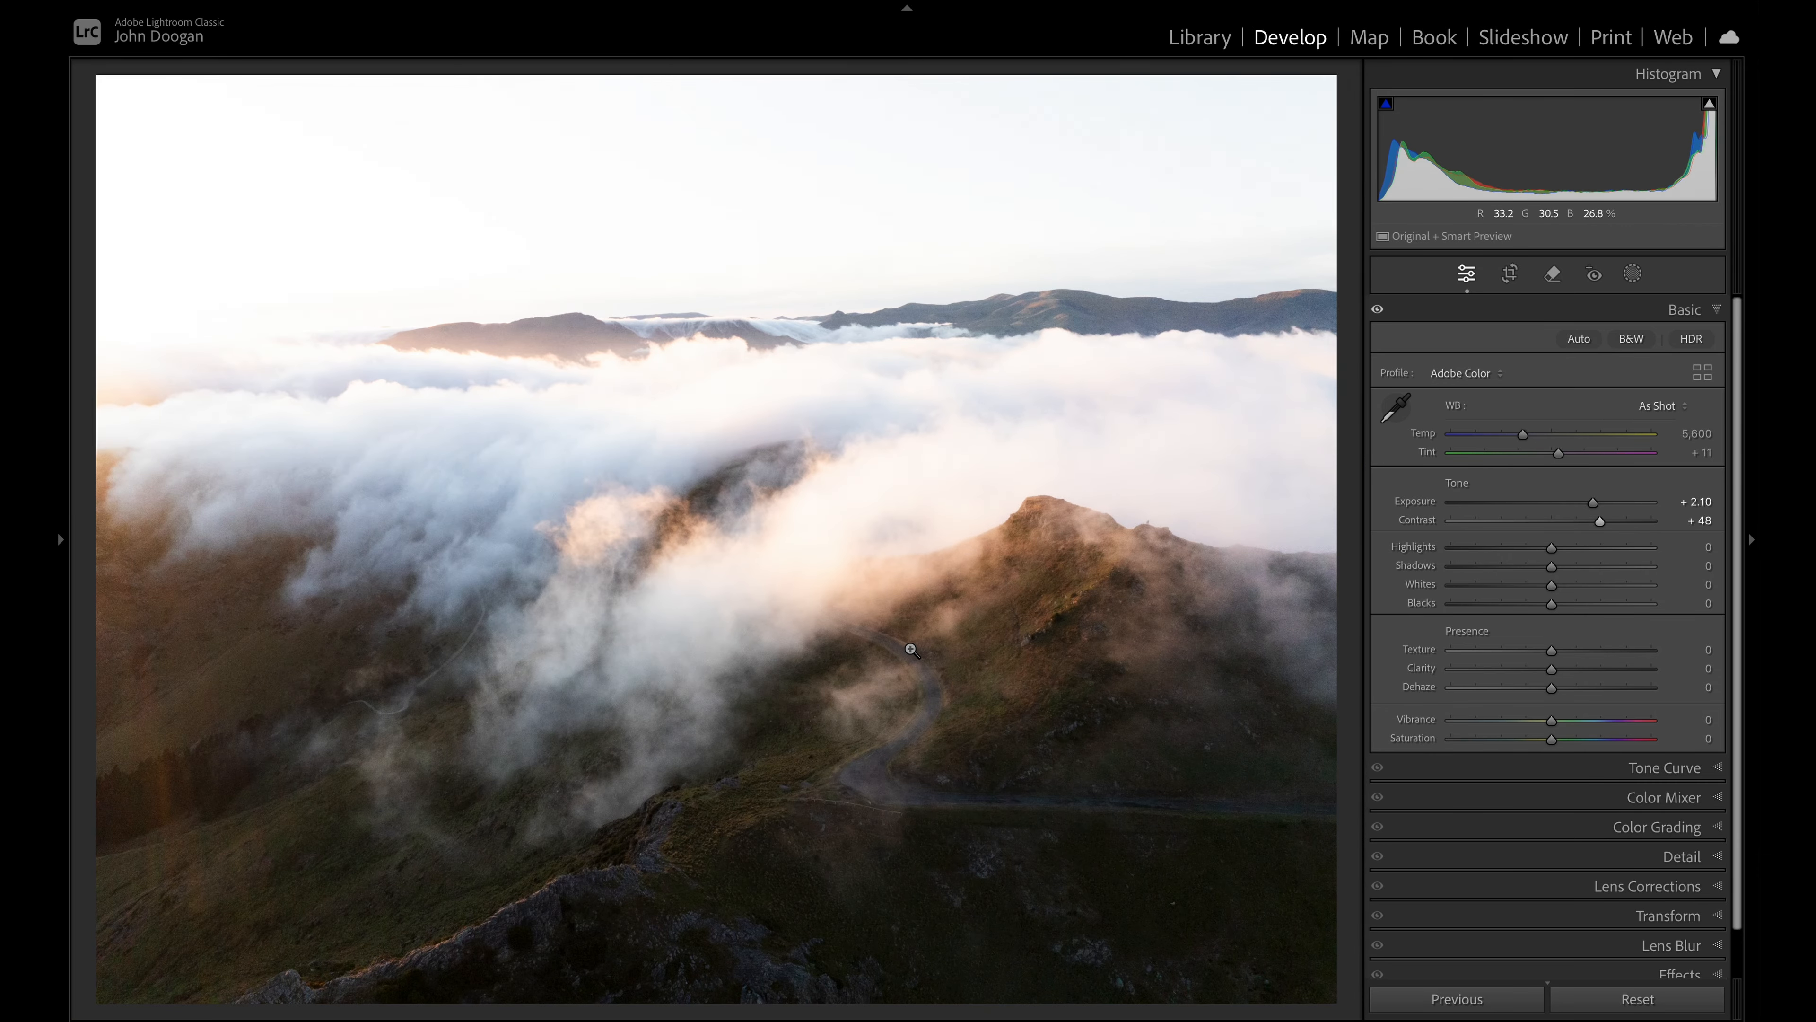
pyautogui.press('g')
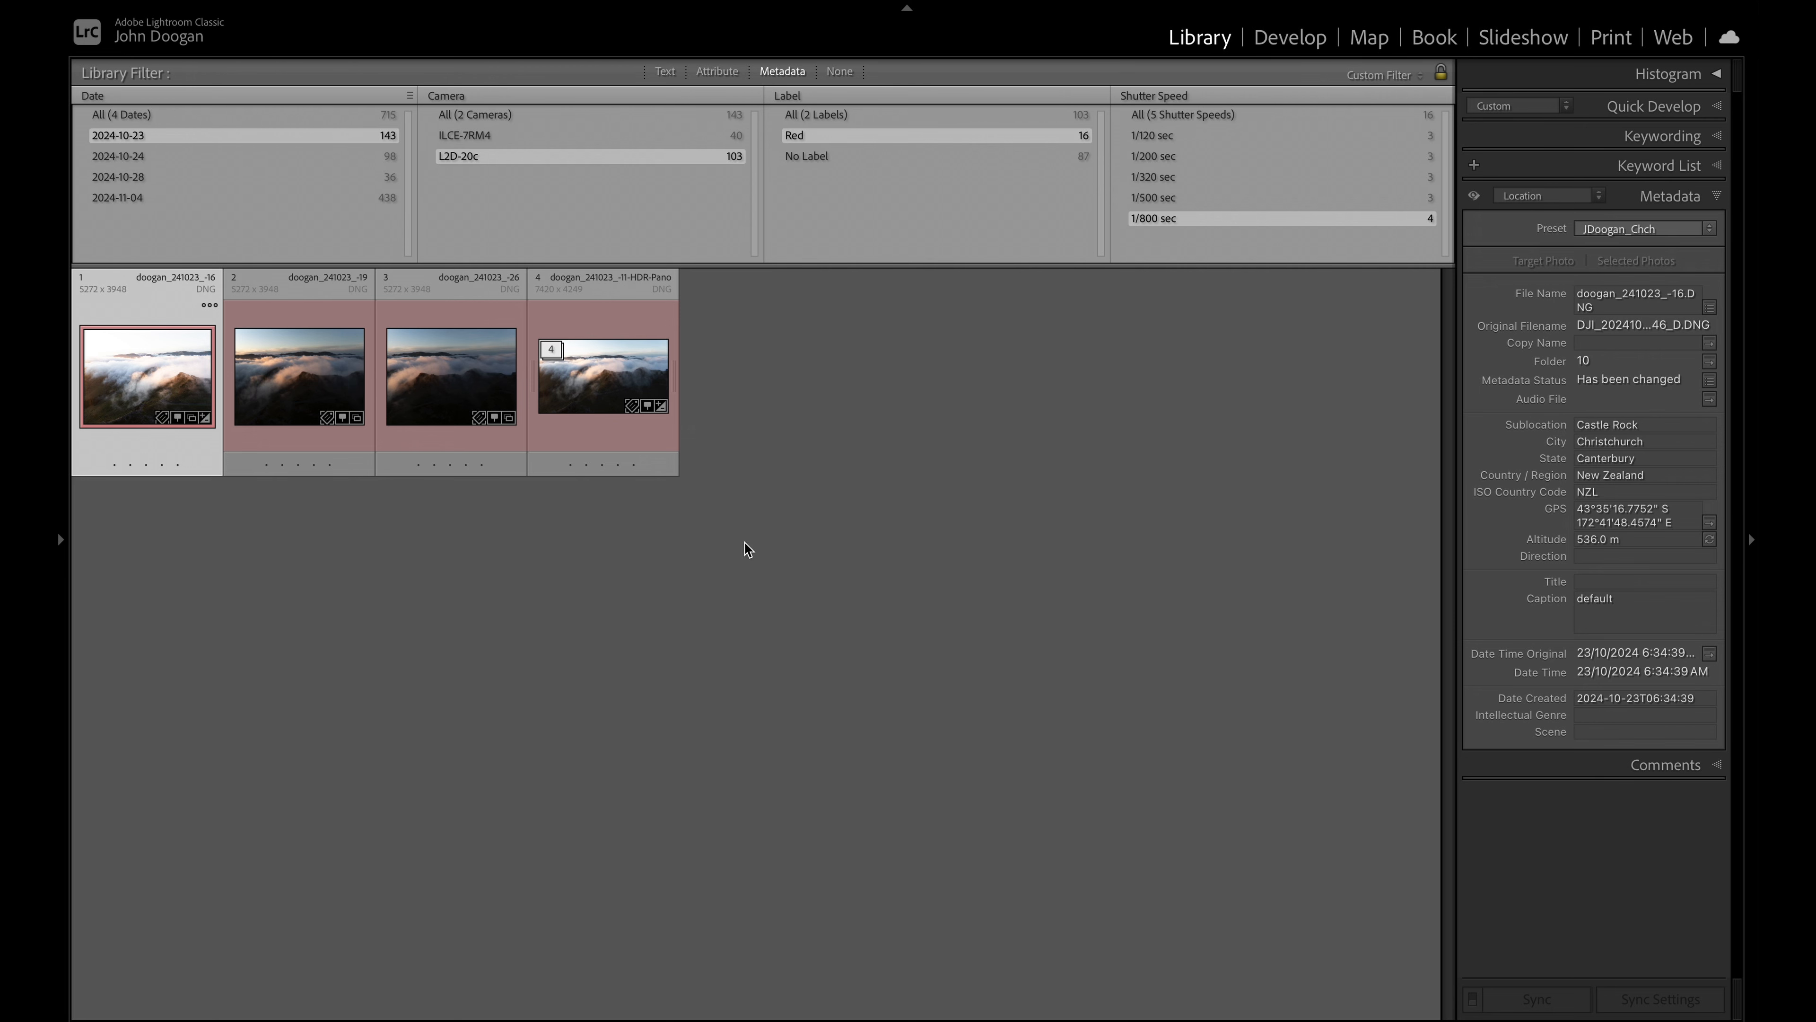
# Step: Develop the HDR panorama with Exposure at −1.90 and Shadows at +92, and return to the grid
pyautogui.click(615, 387)
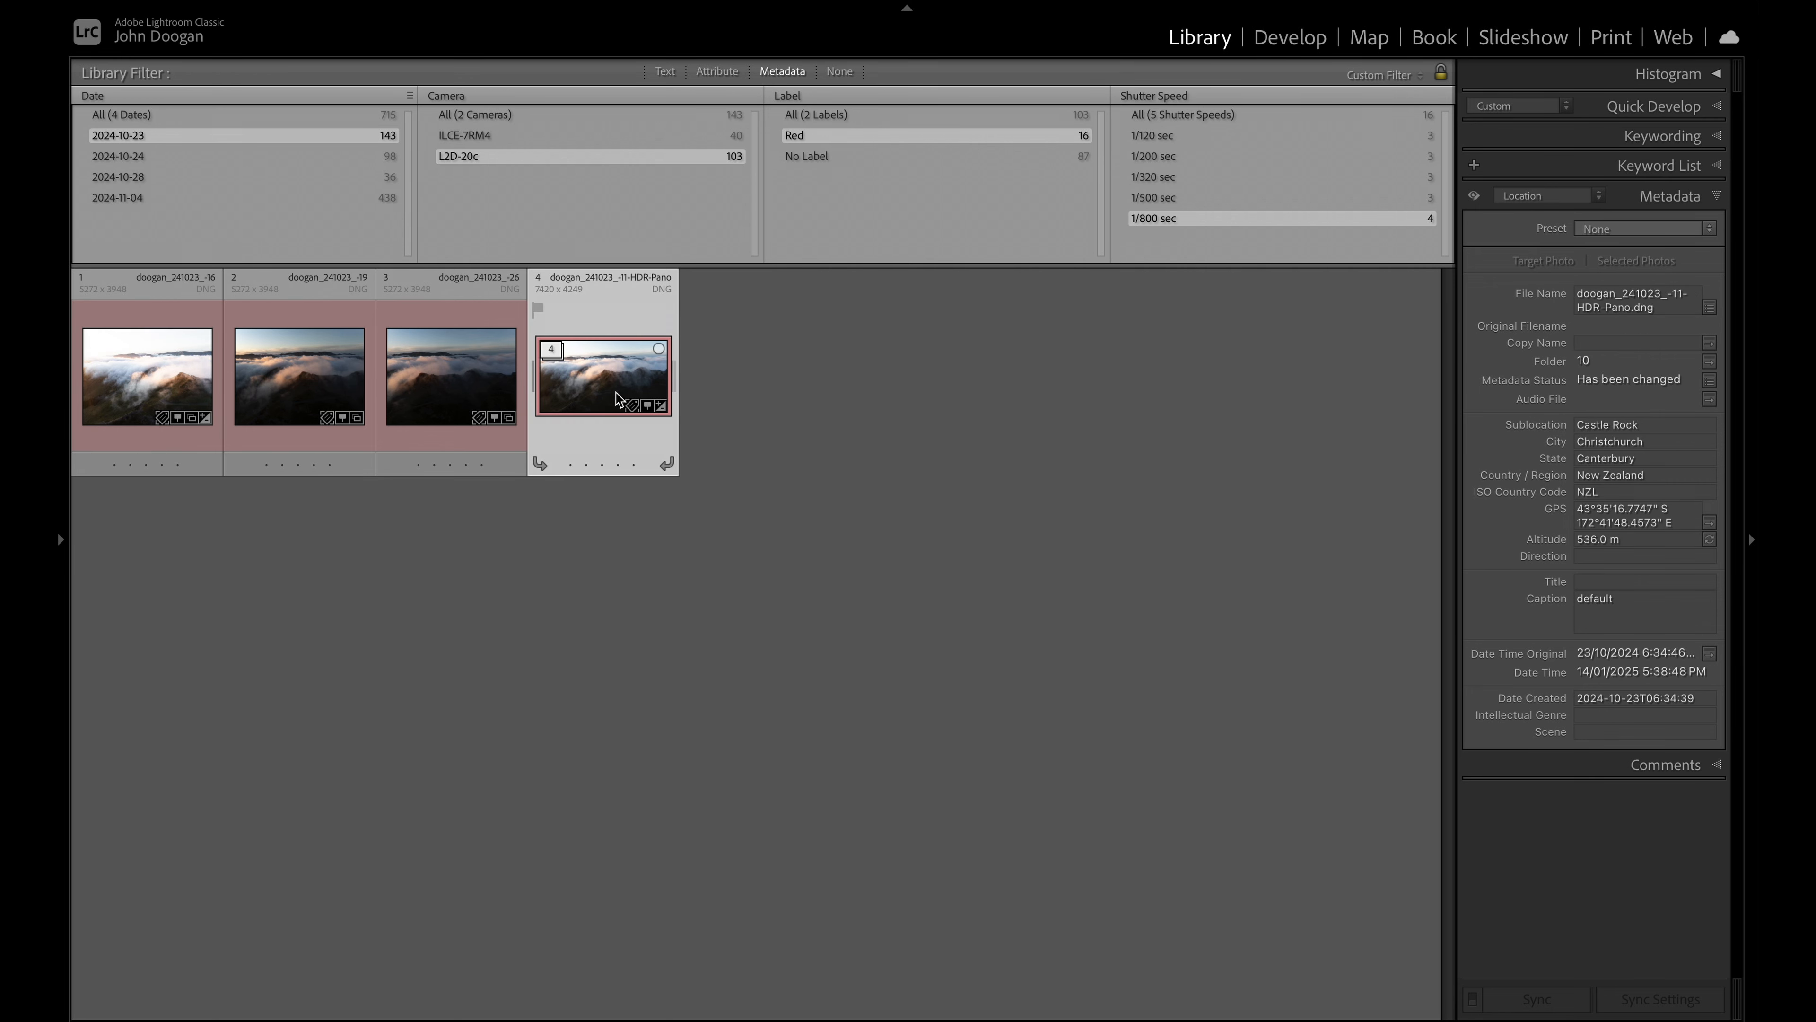
pyautogui.press('d')
pyautogui.moveTo(1551, 503); pyautogui.dragTo(1643, 569)
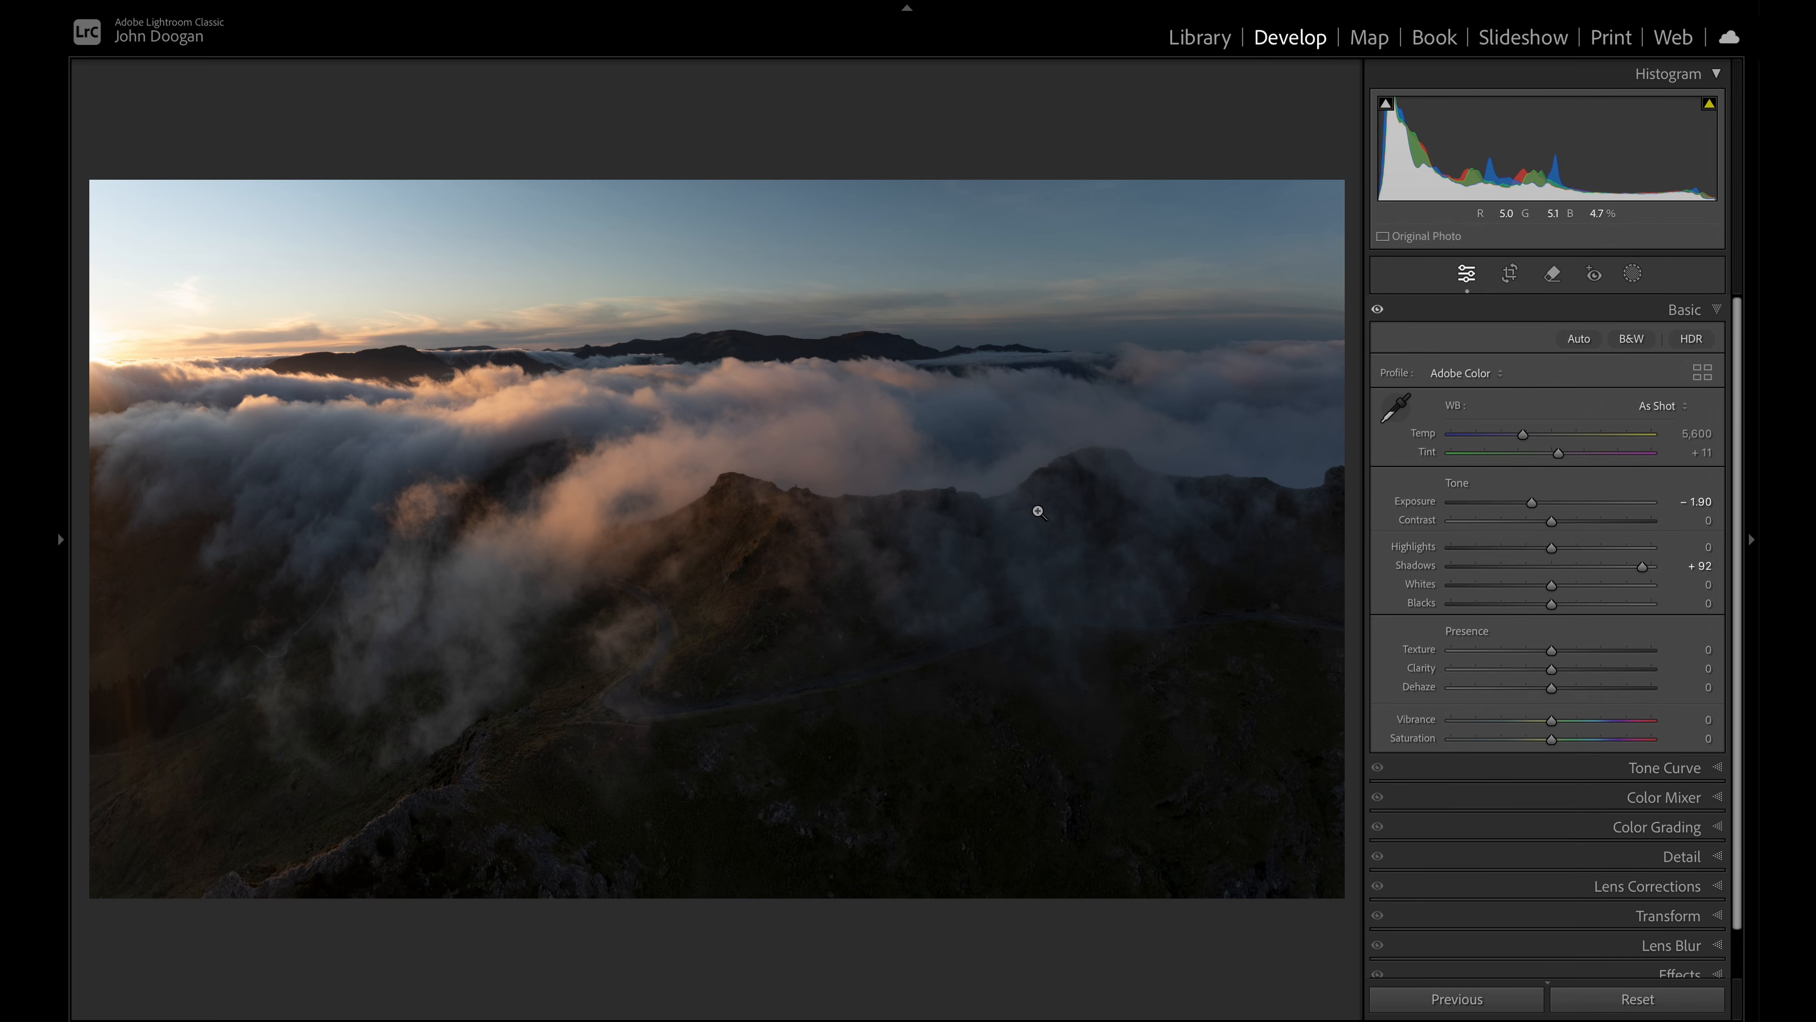
pyautogui.press('g')
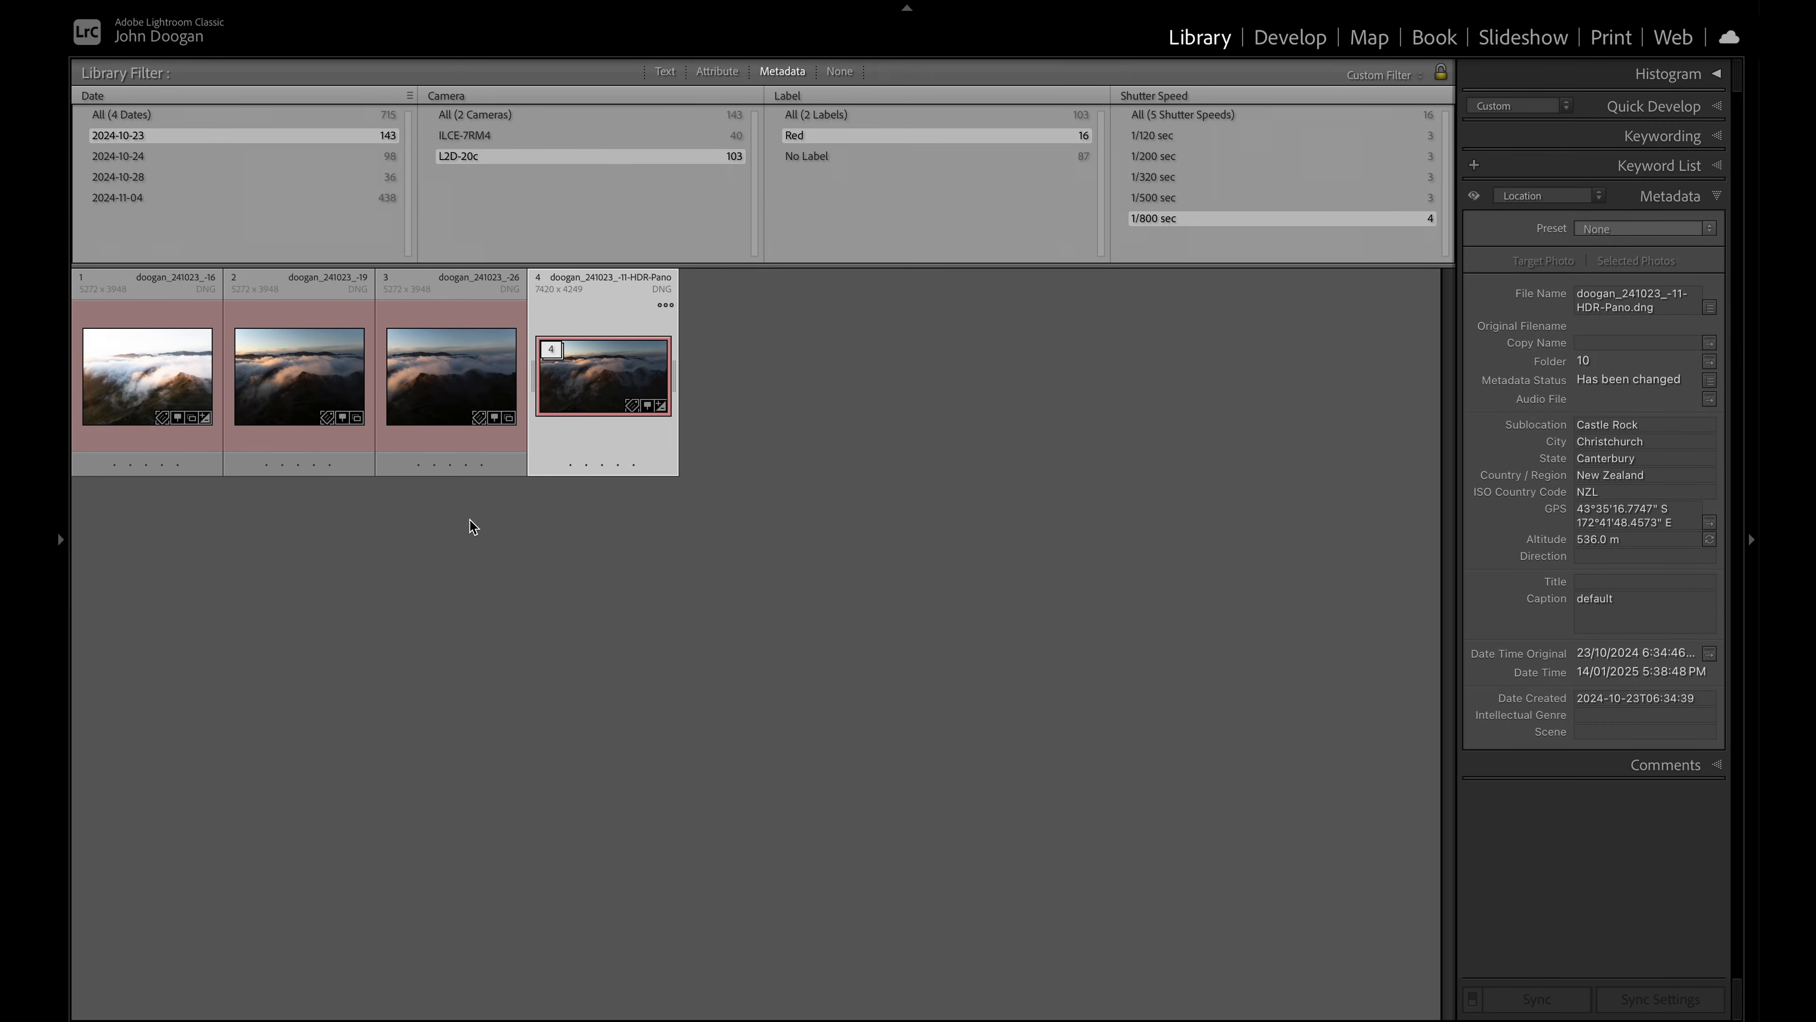
# Step: Select the three single 1/800 sec photos, from doogan_241023_-26 to doogan_241023_-16, leaving out the HDR panorama
pyautogui.click(886, 483)
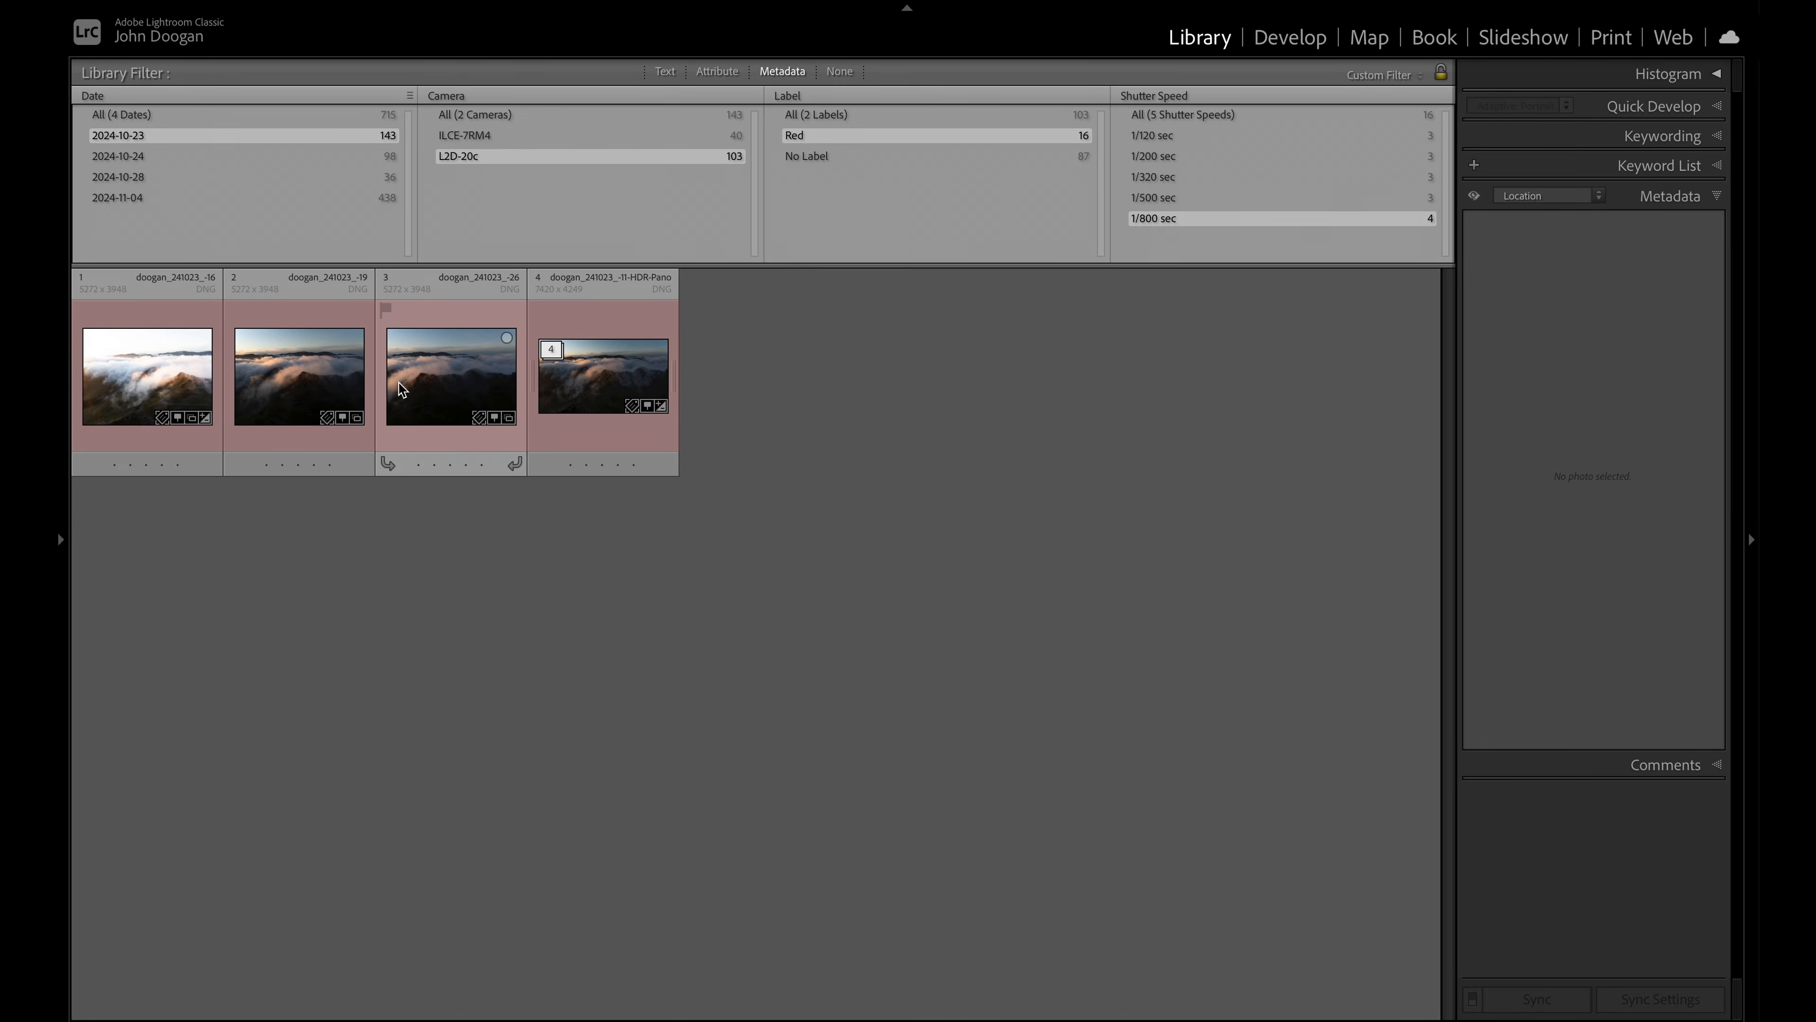
pyautogui.click(402, 389)
pyautogui.keyDown('shift'); pyautogui.click(147, 376); pyautogui.keyUp('shift')
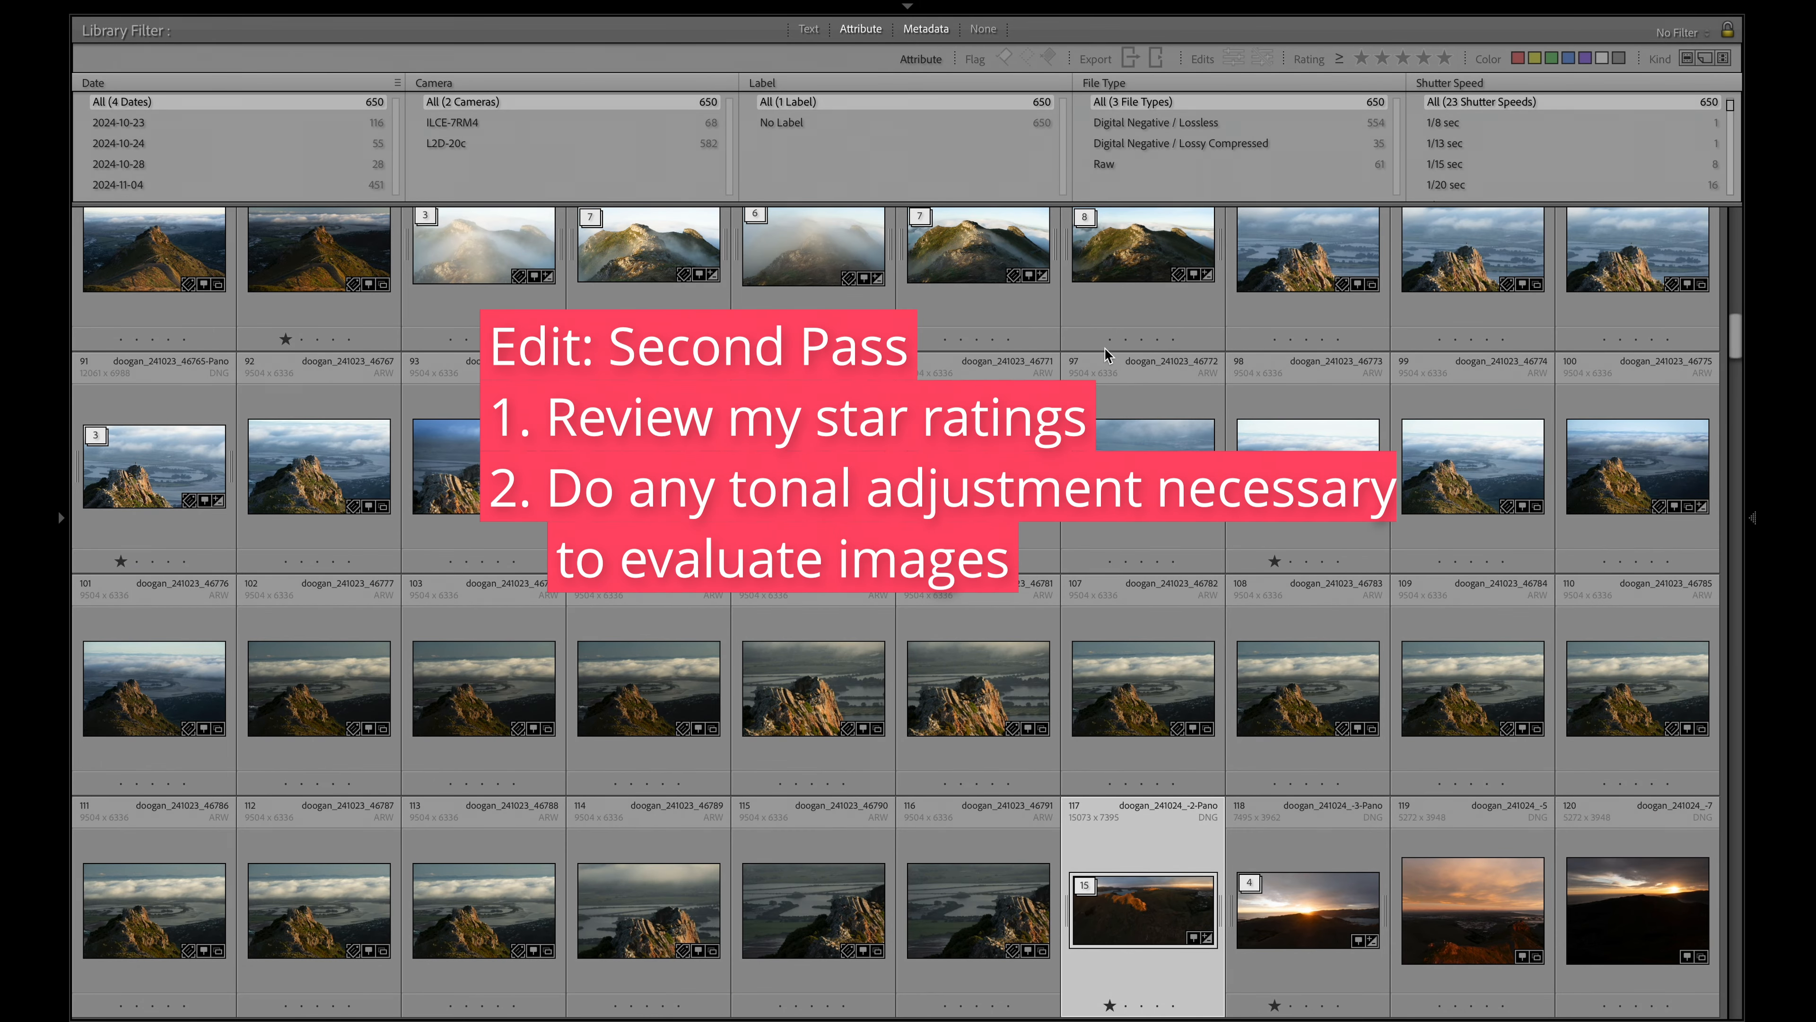
# Step: Filter the whole shoot to photos with a rating greater than or equal to one star
pyautogui.scroll(-2, 438, 602)
pyautogui.scroll(2, 441, 603)
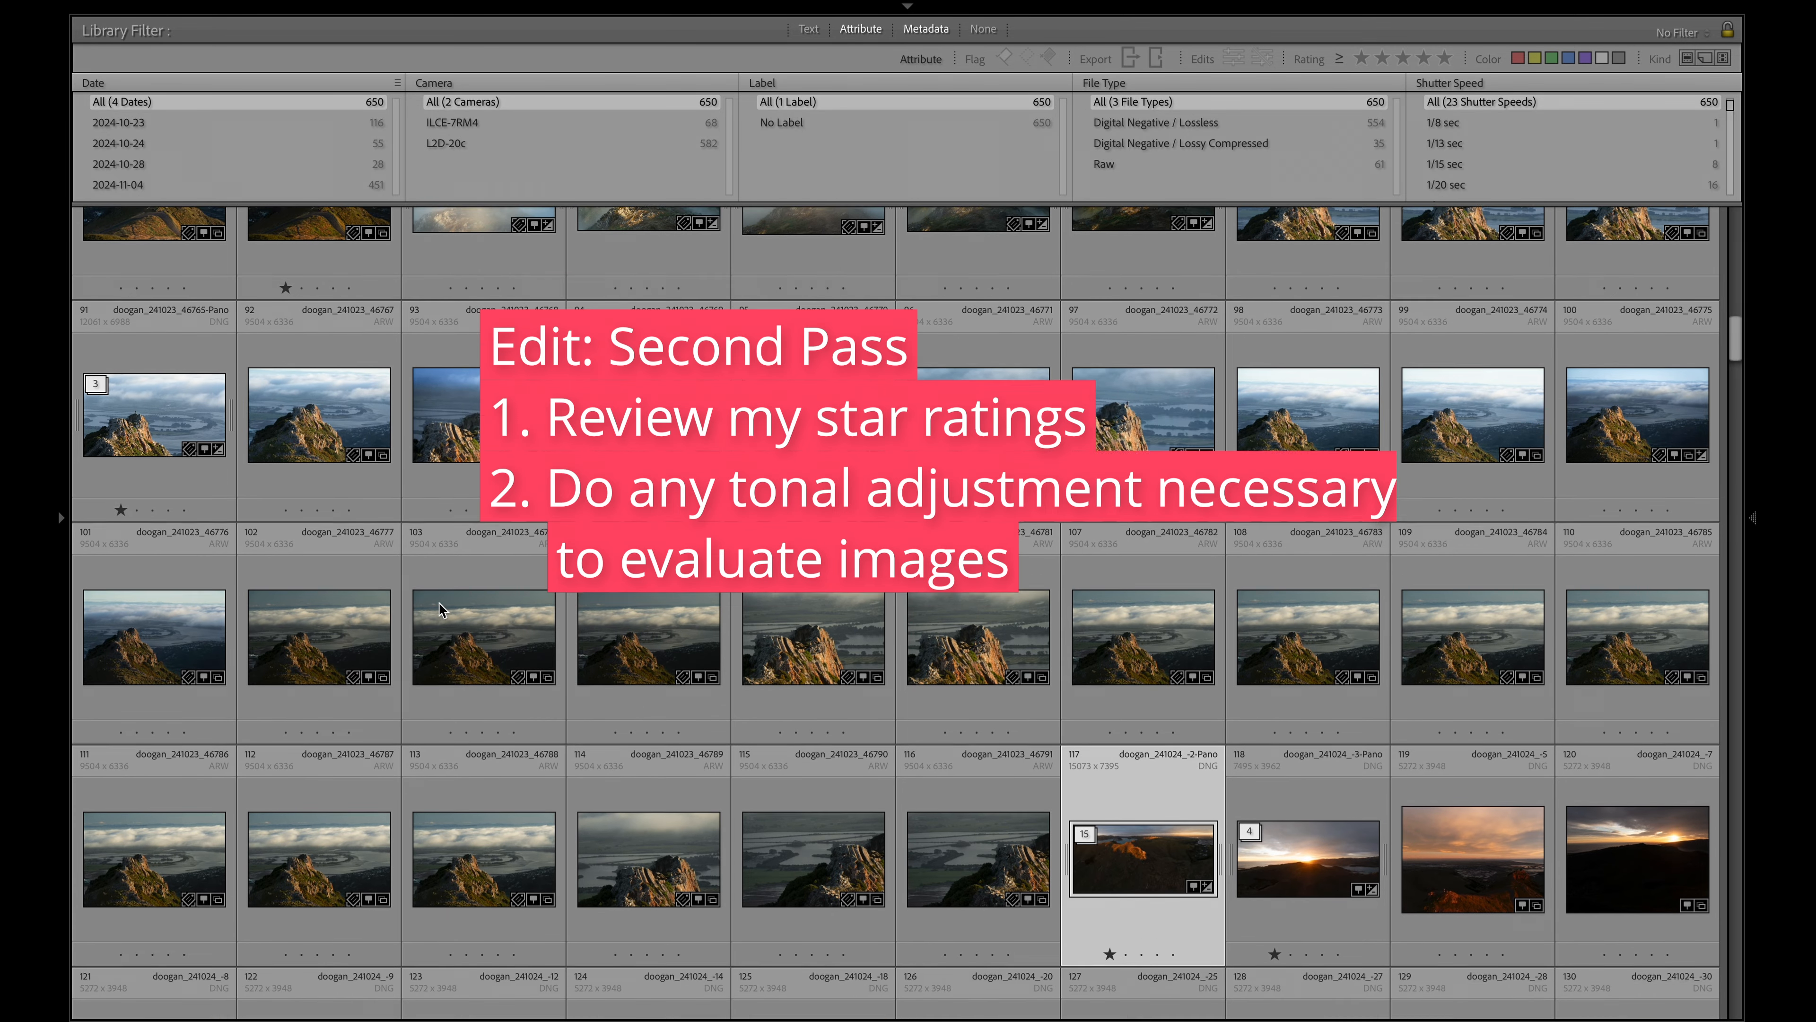
pyautogui.click(1363, 60)
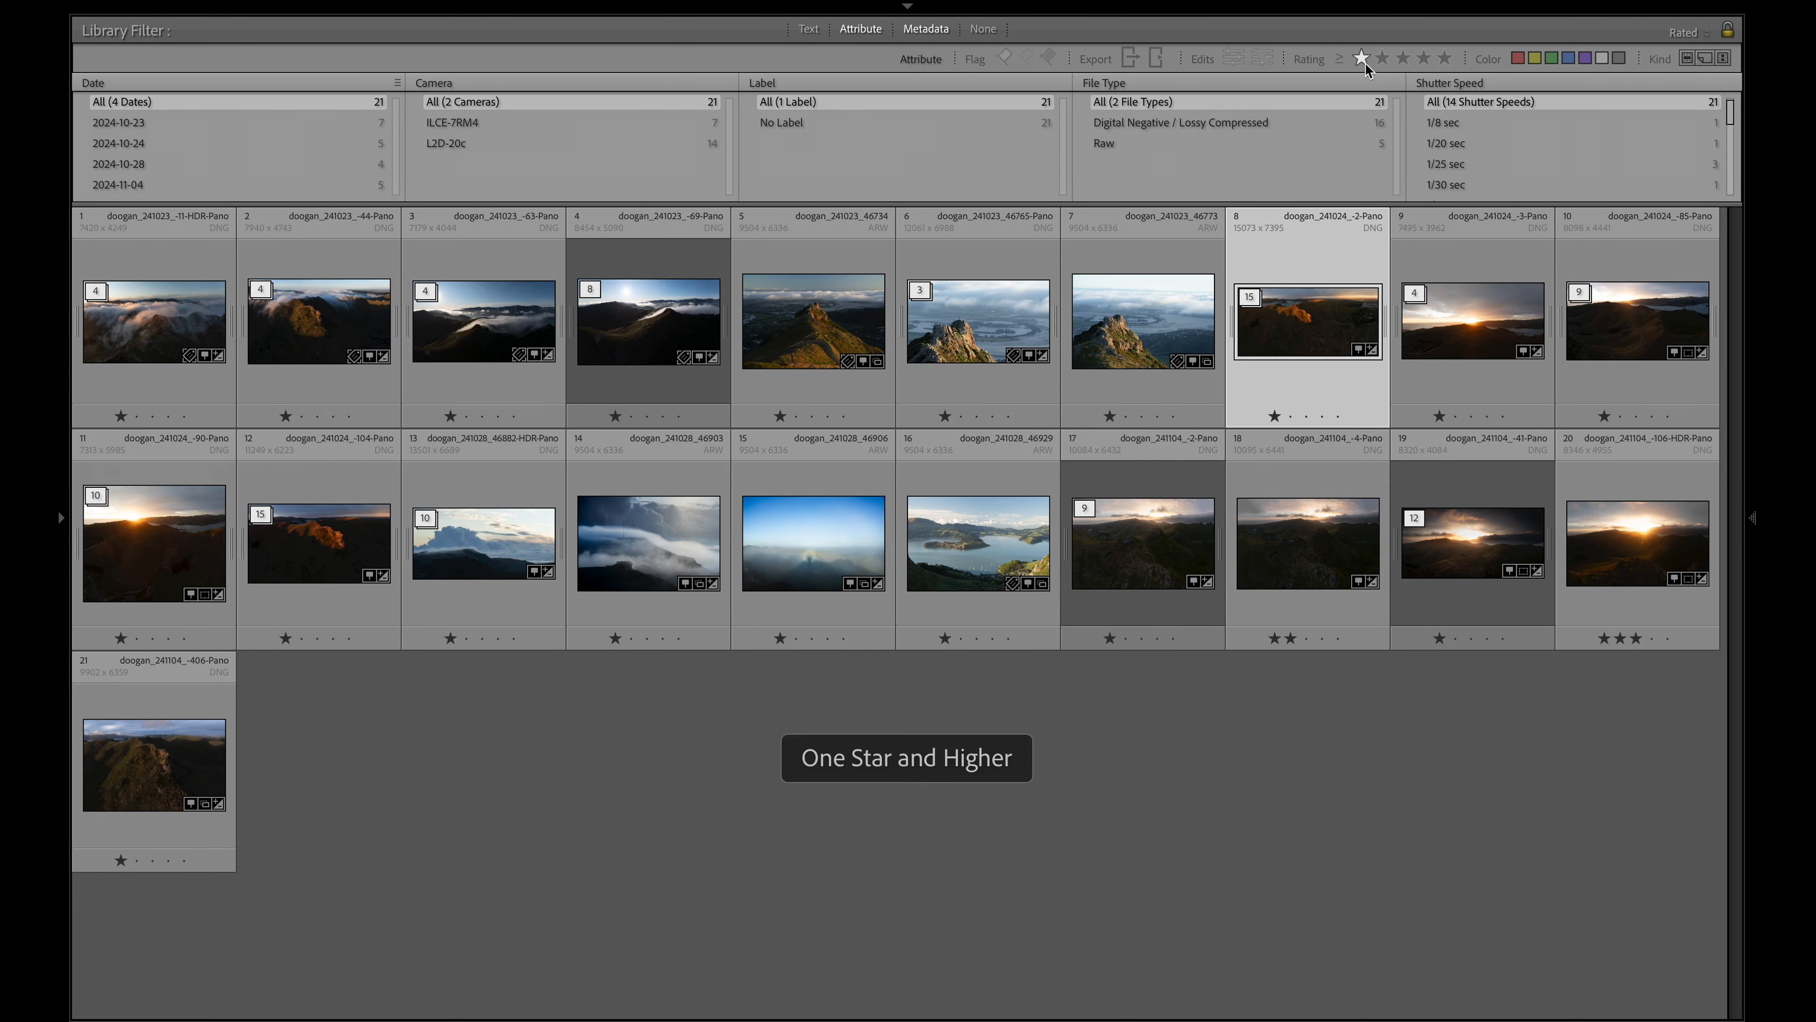
pyautogui.click(1342, 62)
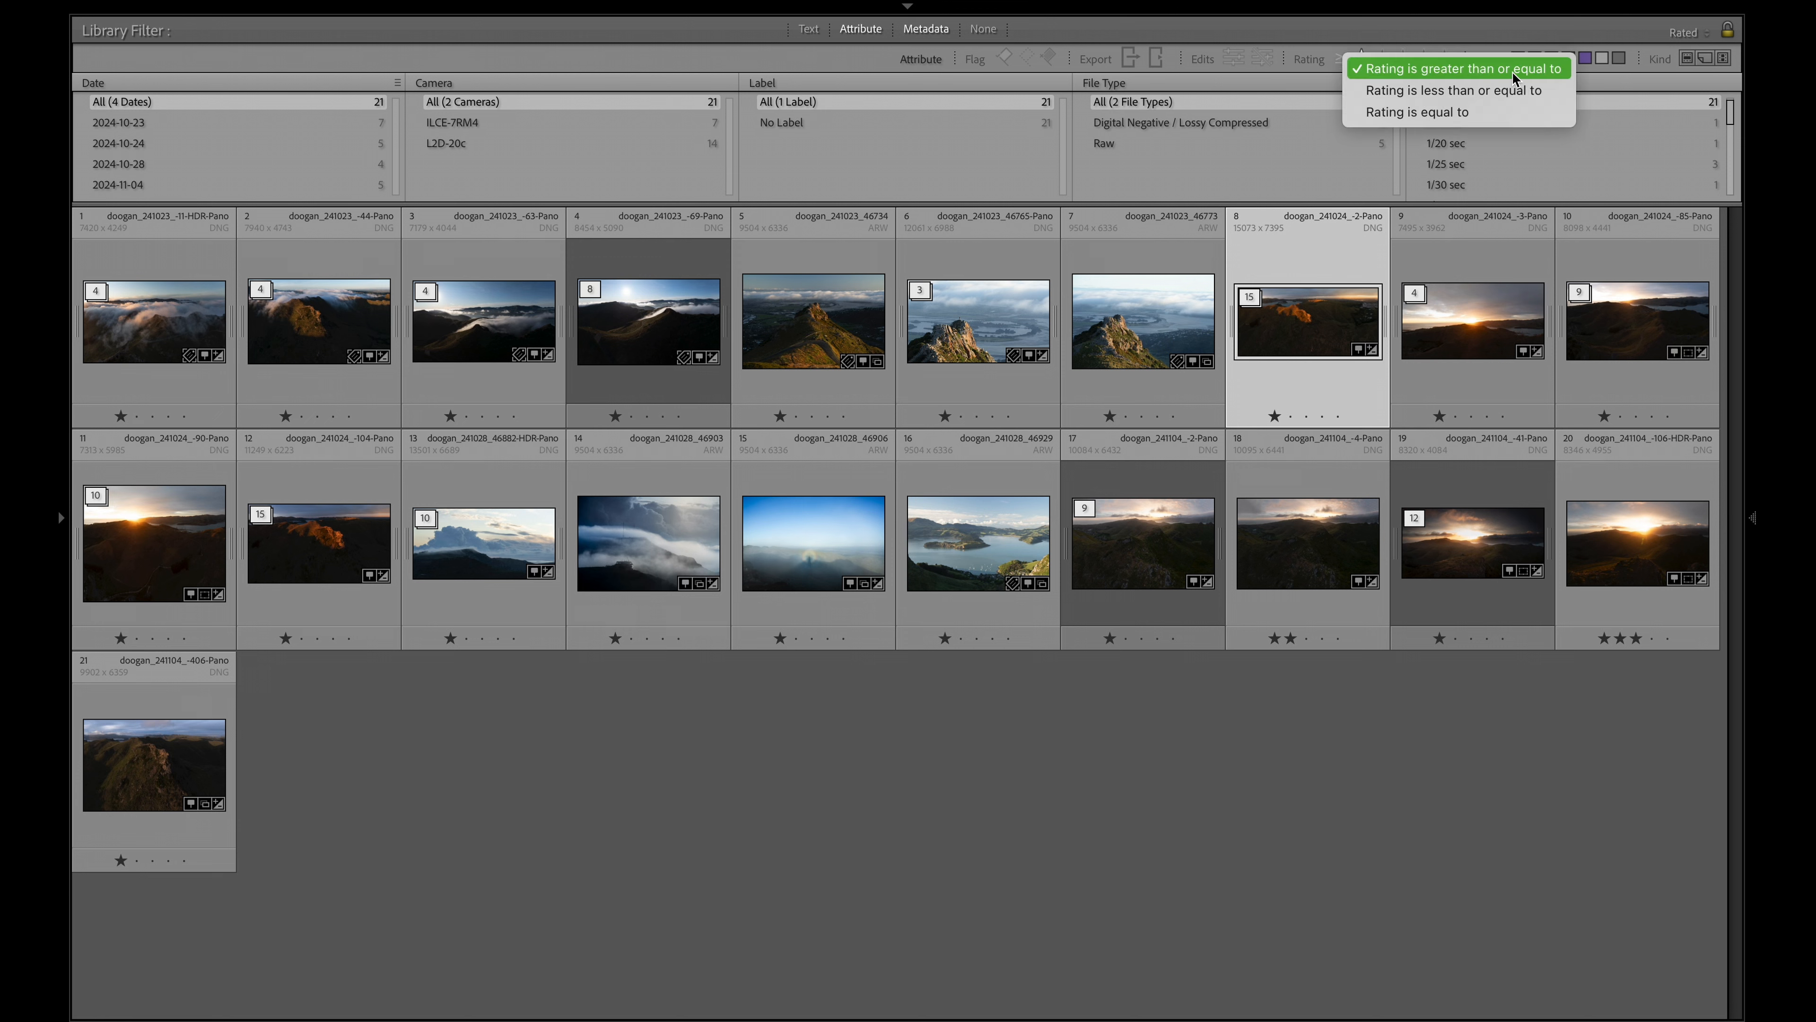
pyautogui.click(1452, 70)
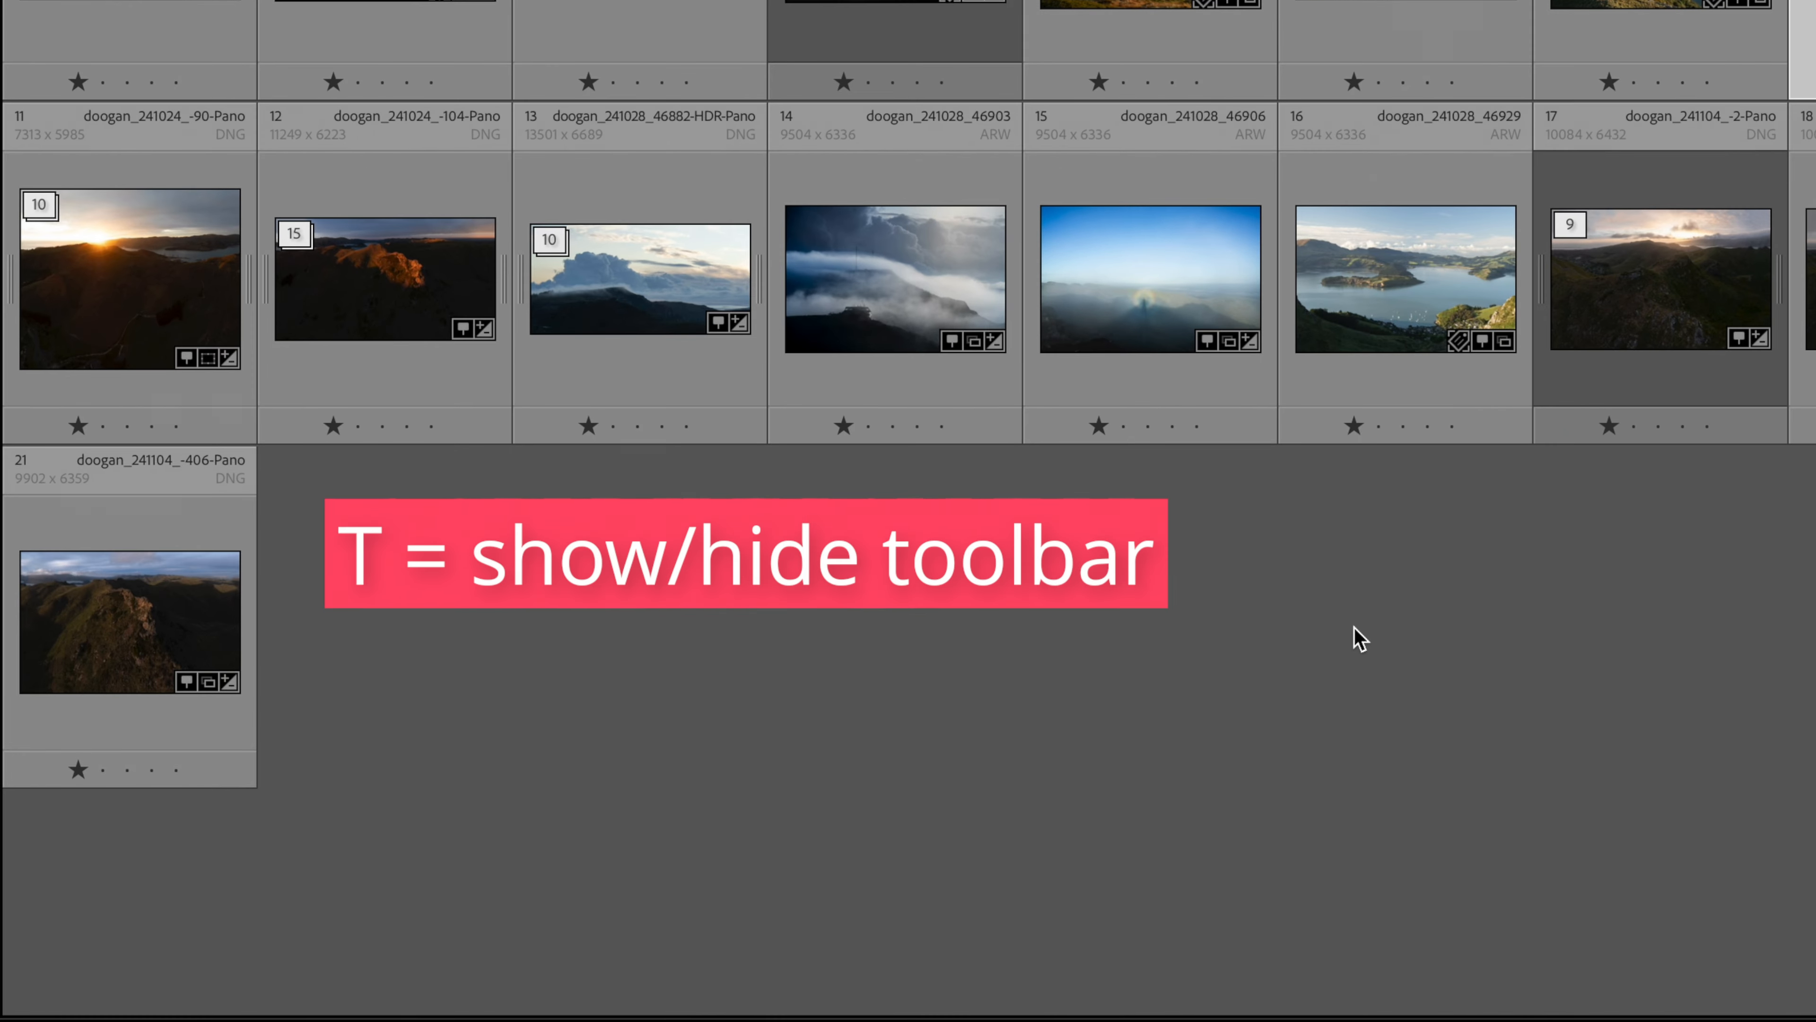
# Step: Show the toolbar, review the sort criteria while keeping File Name, and hide the toolbar again
pyautogui.press('t')
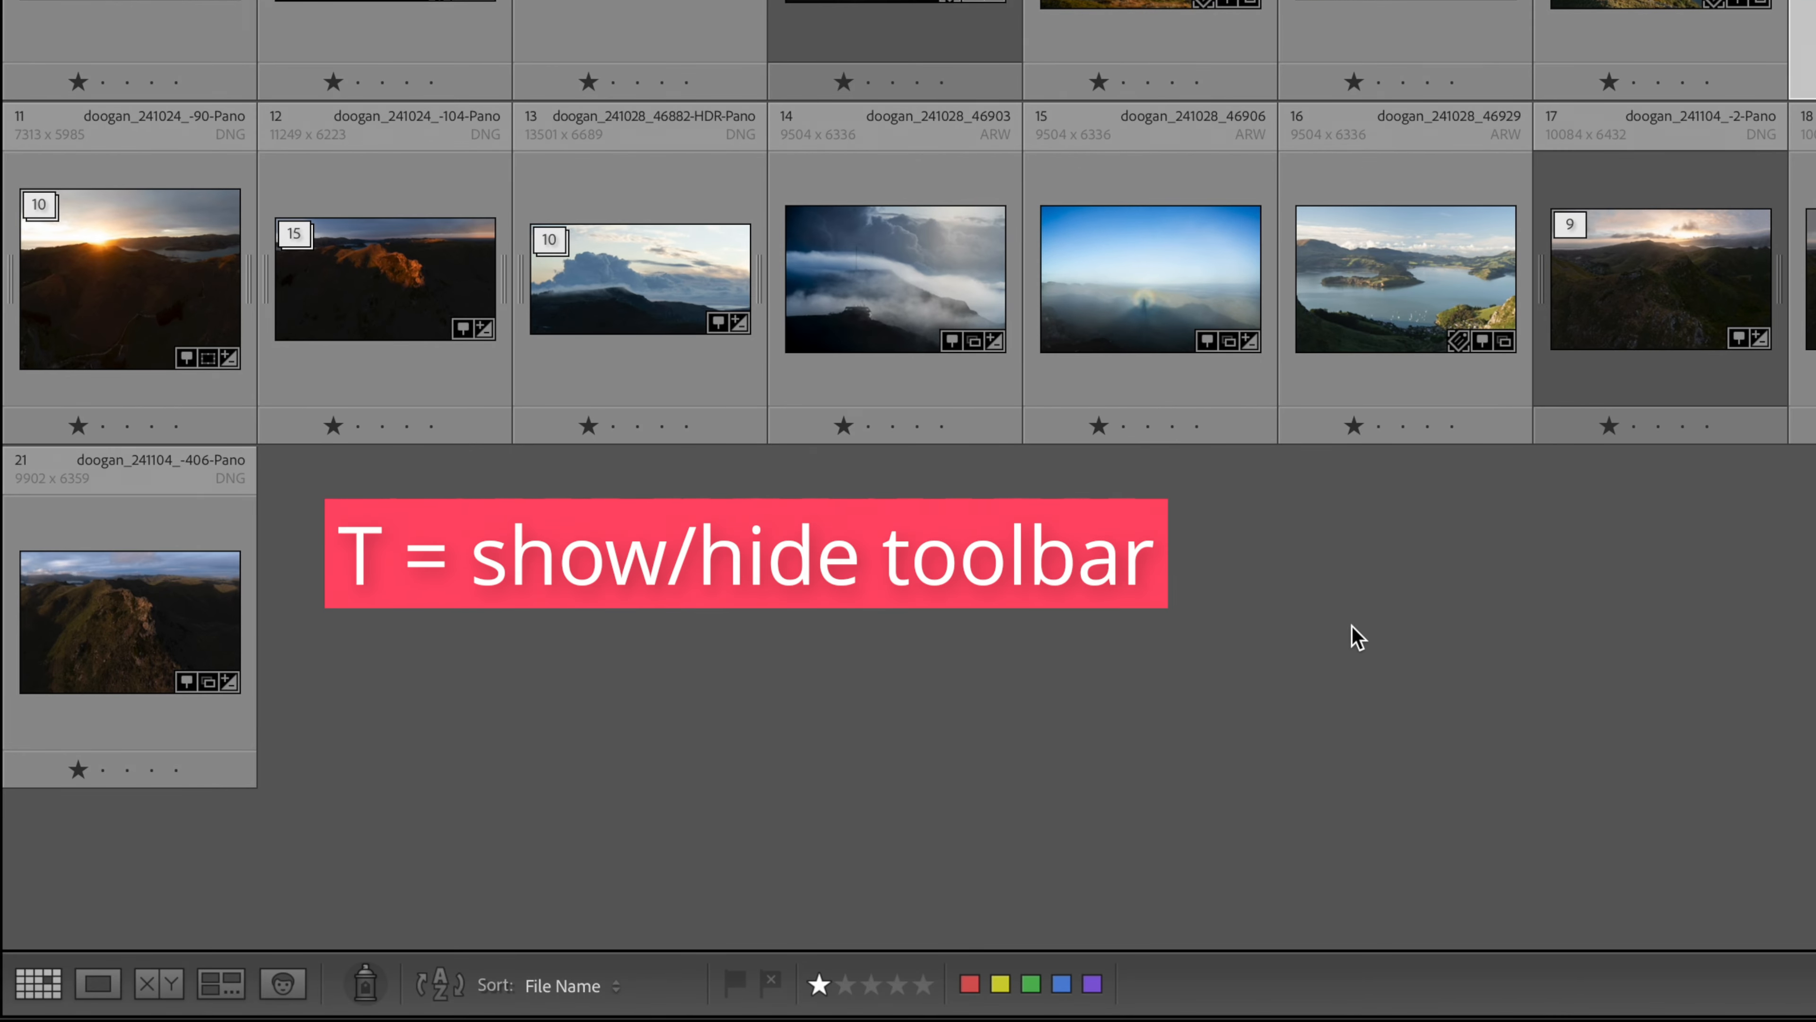
pyautogui.click(587, 991)
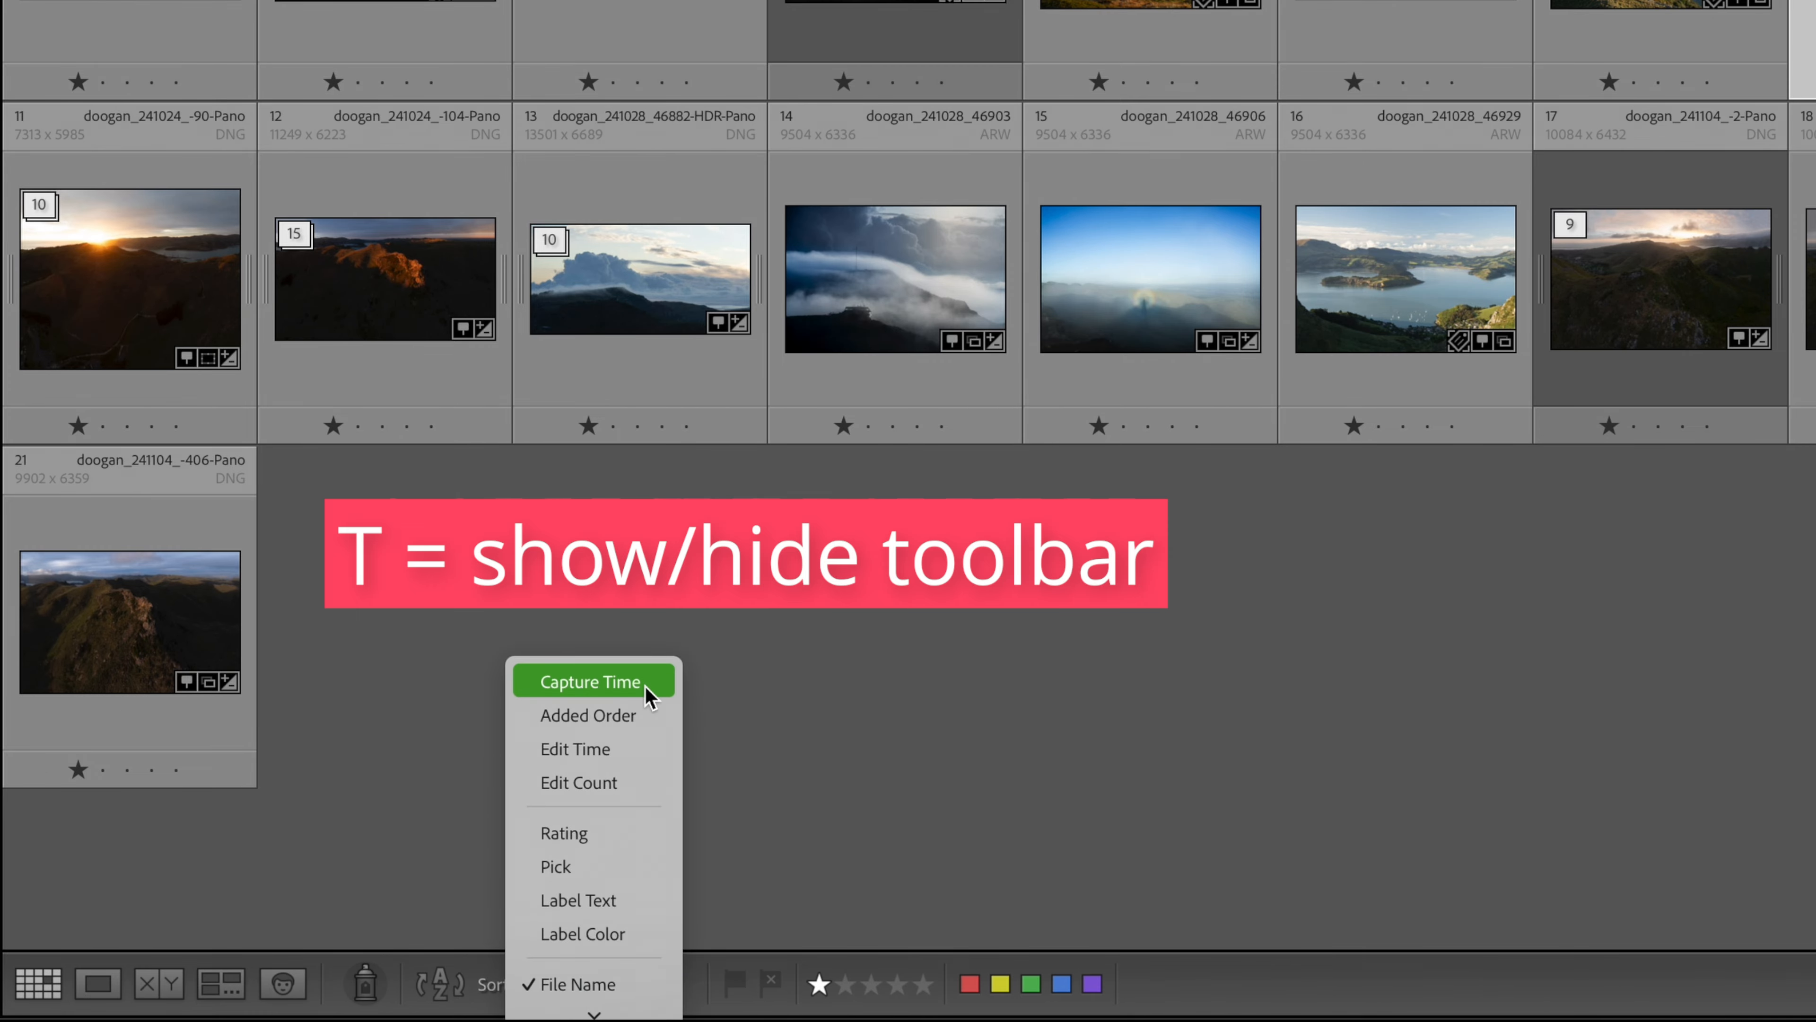
pyautogui.click(664, 1002)
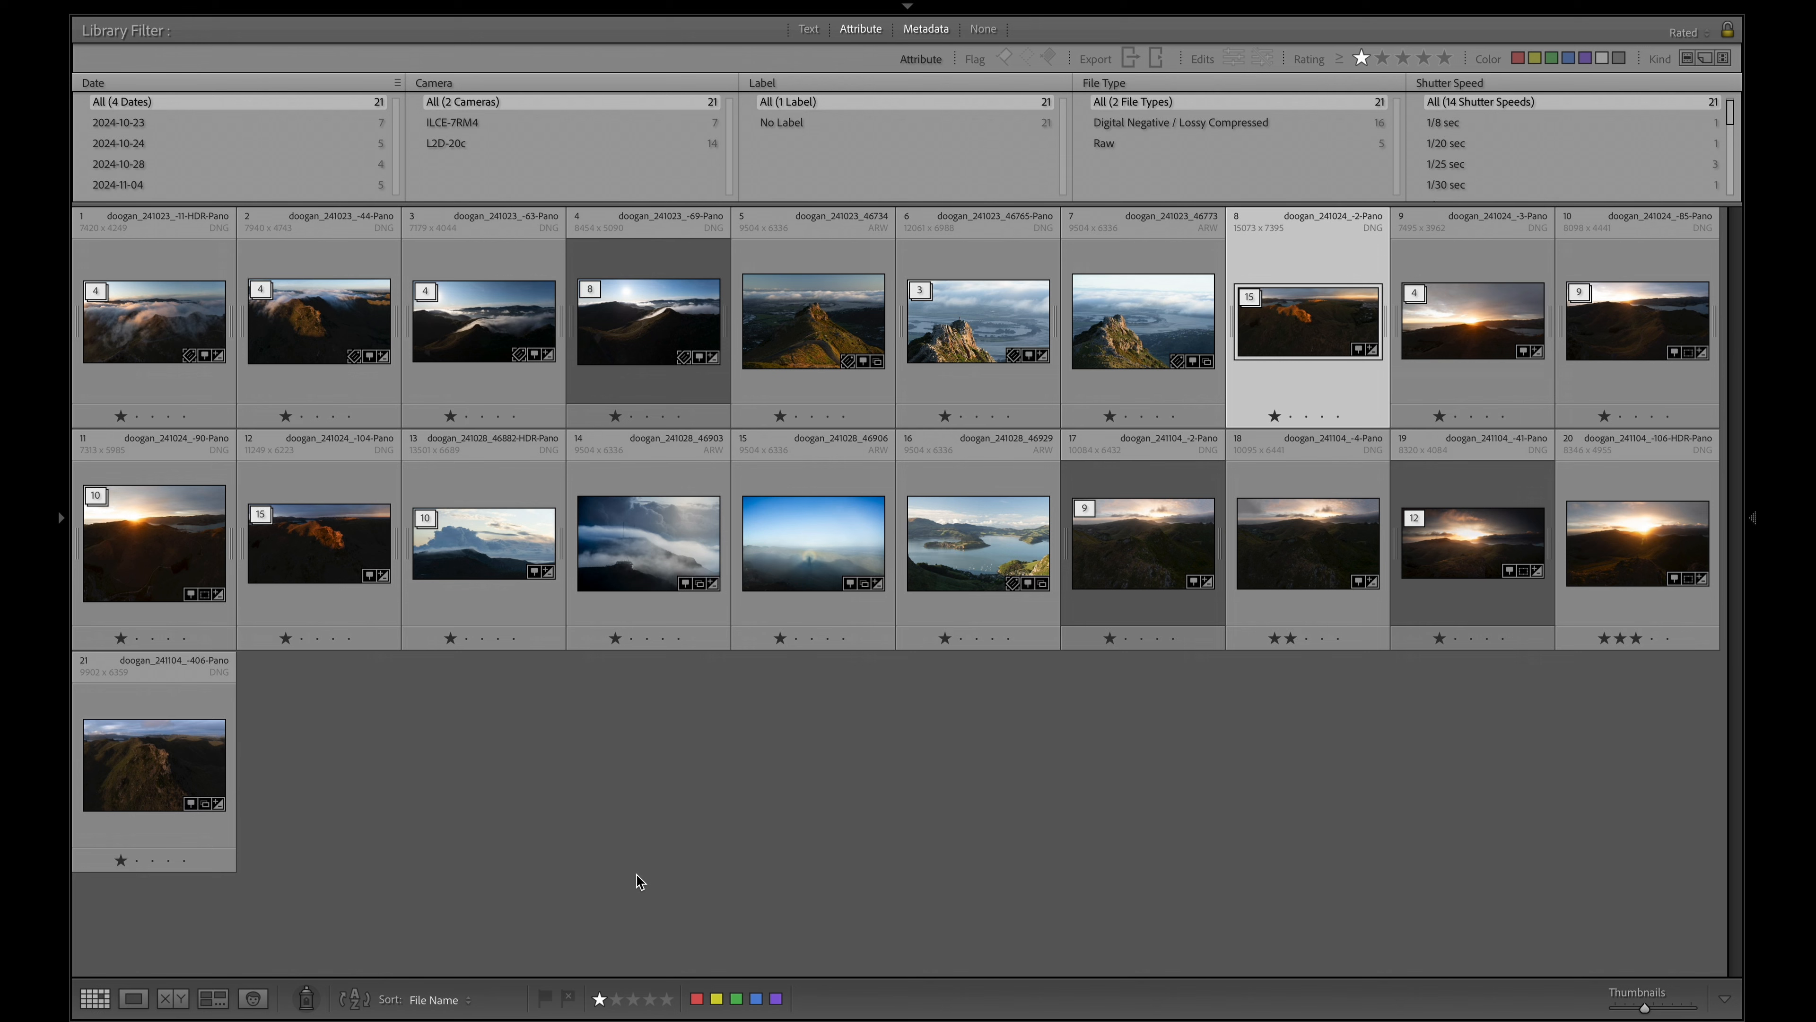
pyautogui.press('t')
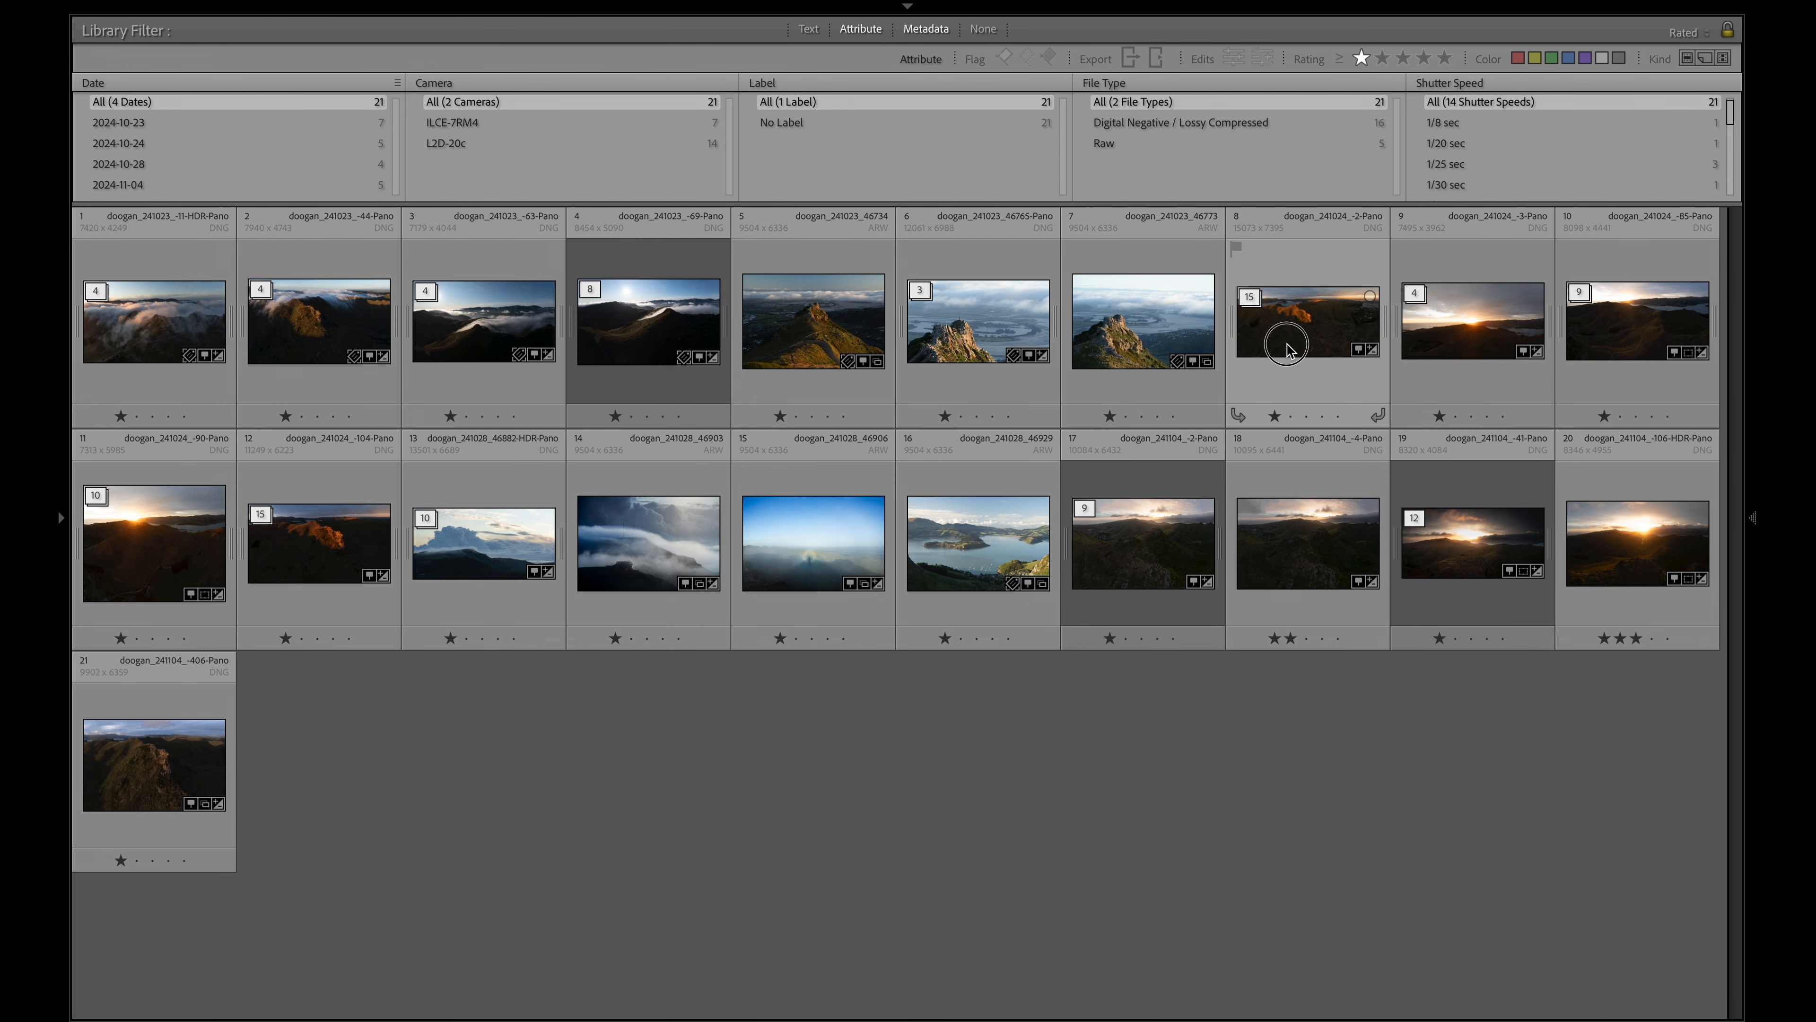
# Step: Crop the right and bottom edges of panorama doogan_241024_-2-Pano to about 13588 x 5937 pixels and return to the grid
pyautogui.click(1280, 347)
pyautogui.press('r')
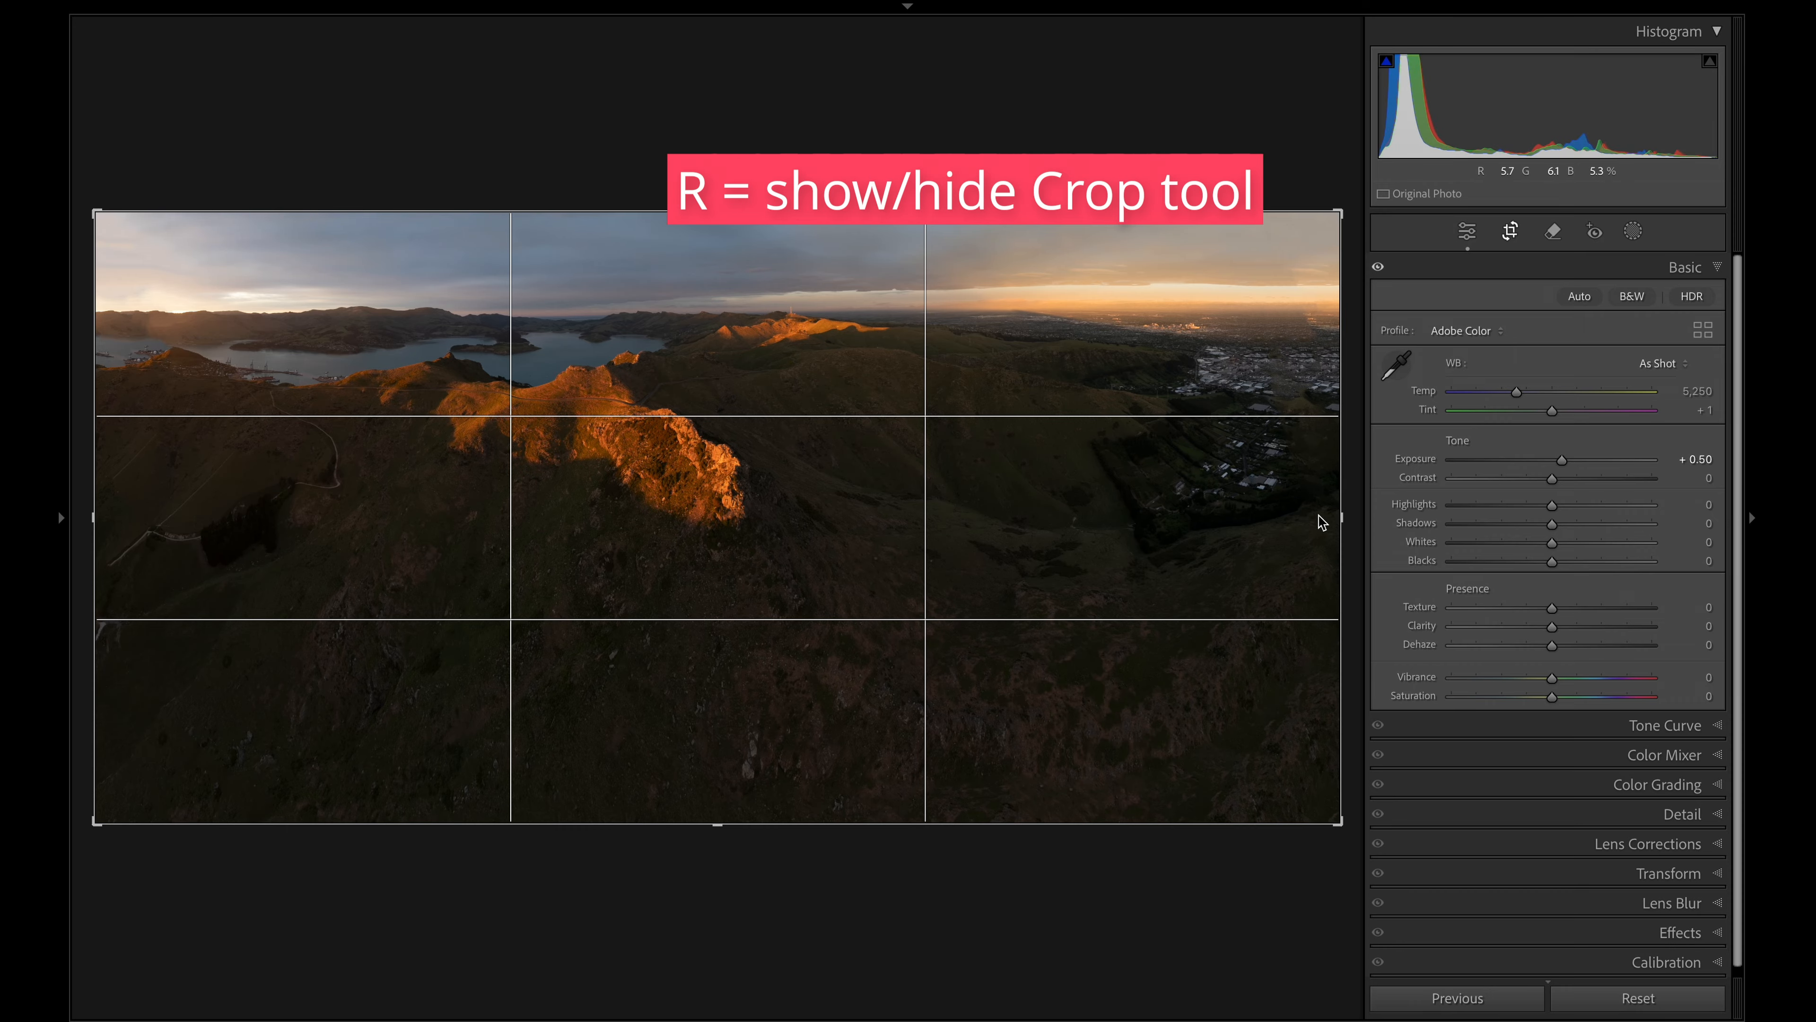
pyautogui.moveTo(1328, 517); pyautogui.dragTo(1268, 517)
pyautogui.moveTo(771, 824); pyautogui.dragTo(764, 767)
pyautogui.press('r')
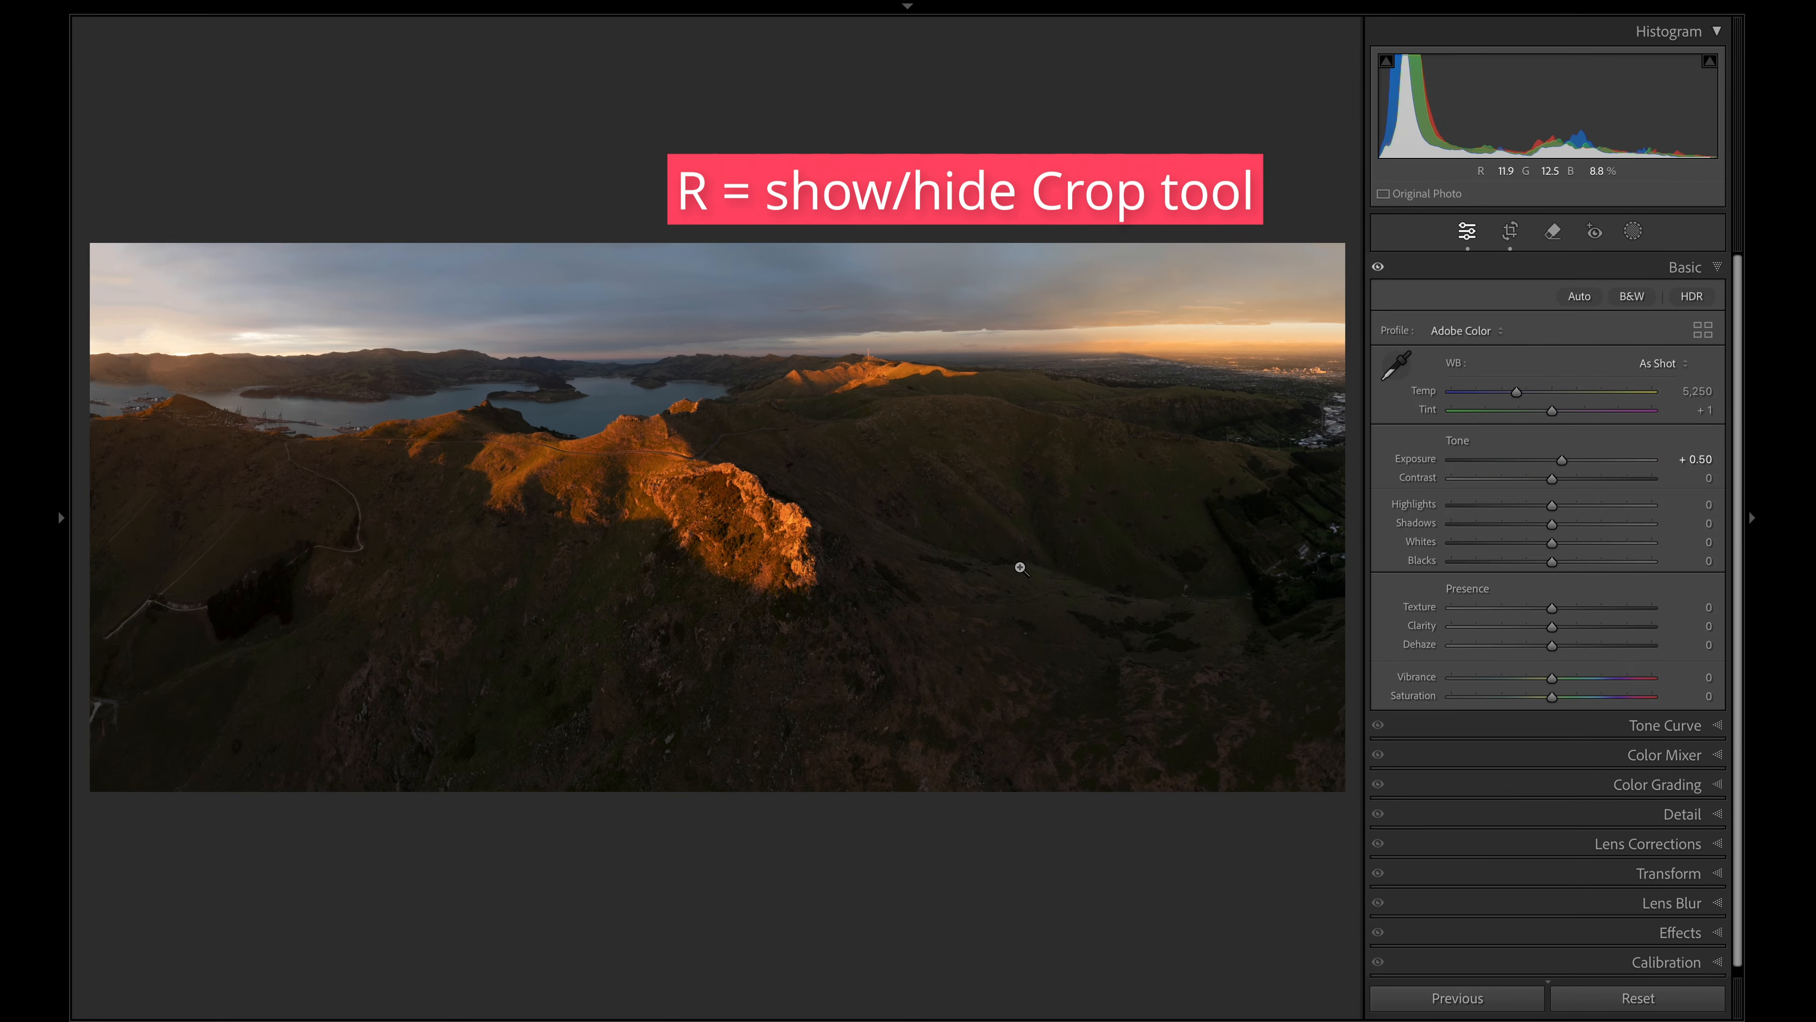
pyautogui.press('g')
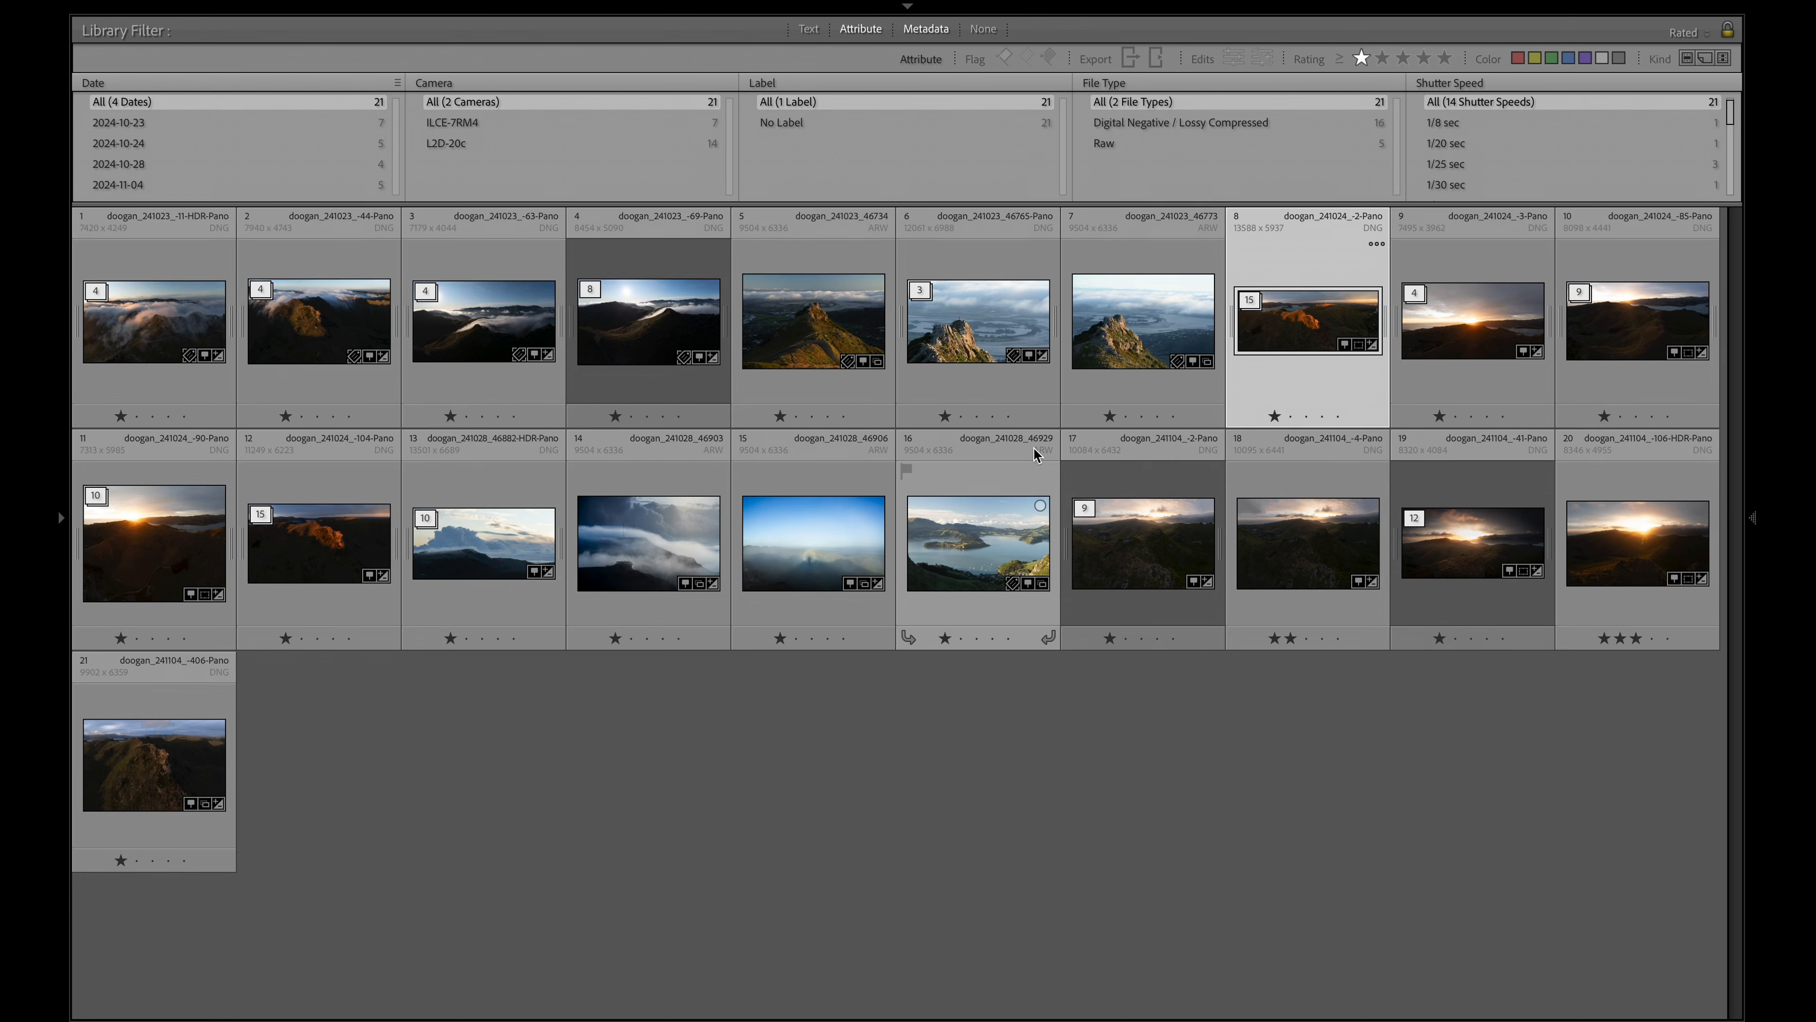
# Step: Survey the three rocky peak photos together, rating doogan_241023_46765-Pano three stars and doogan_241023_46734 two stars
pyautogui.click(815, 329)
pyautogui.keyDown('shift'); pyautogui.click(1157, 344); pyautogui.keyUp('shift')
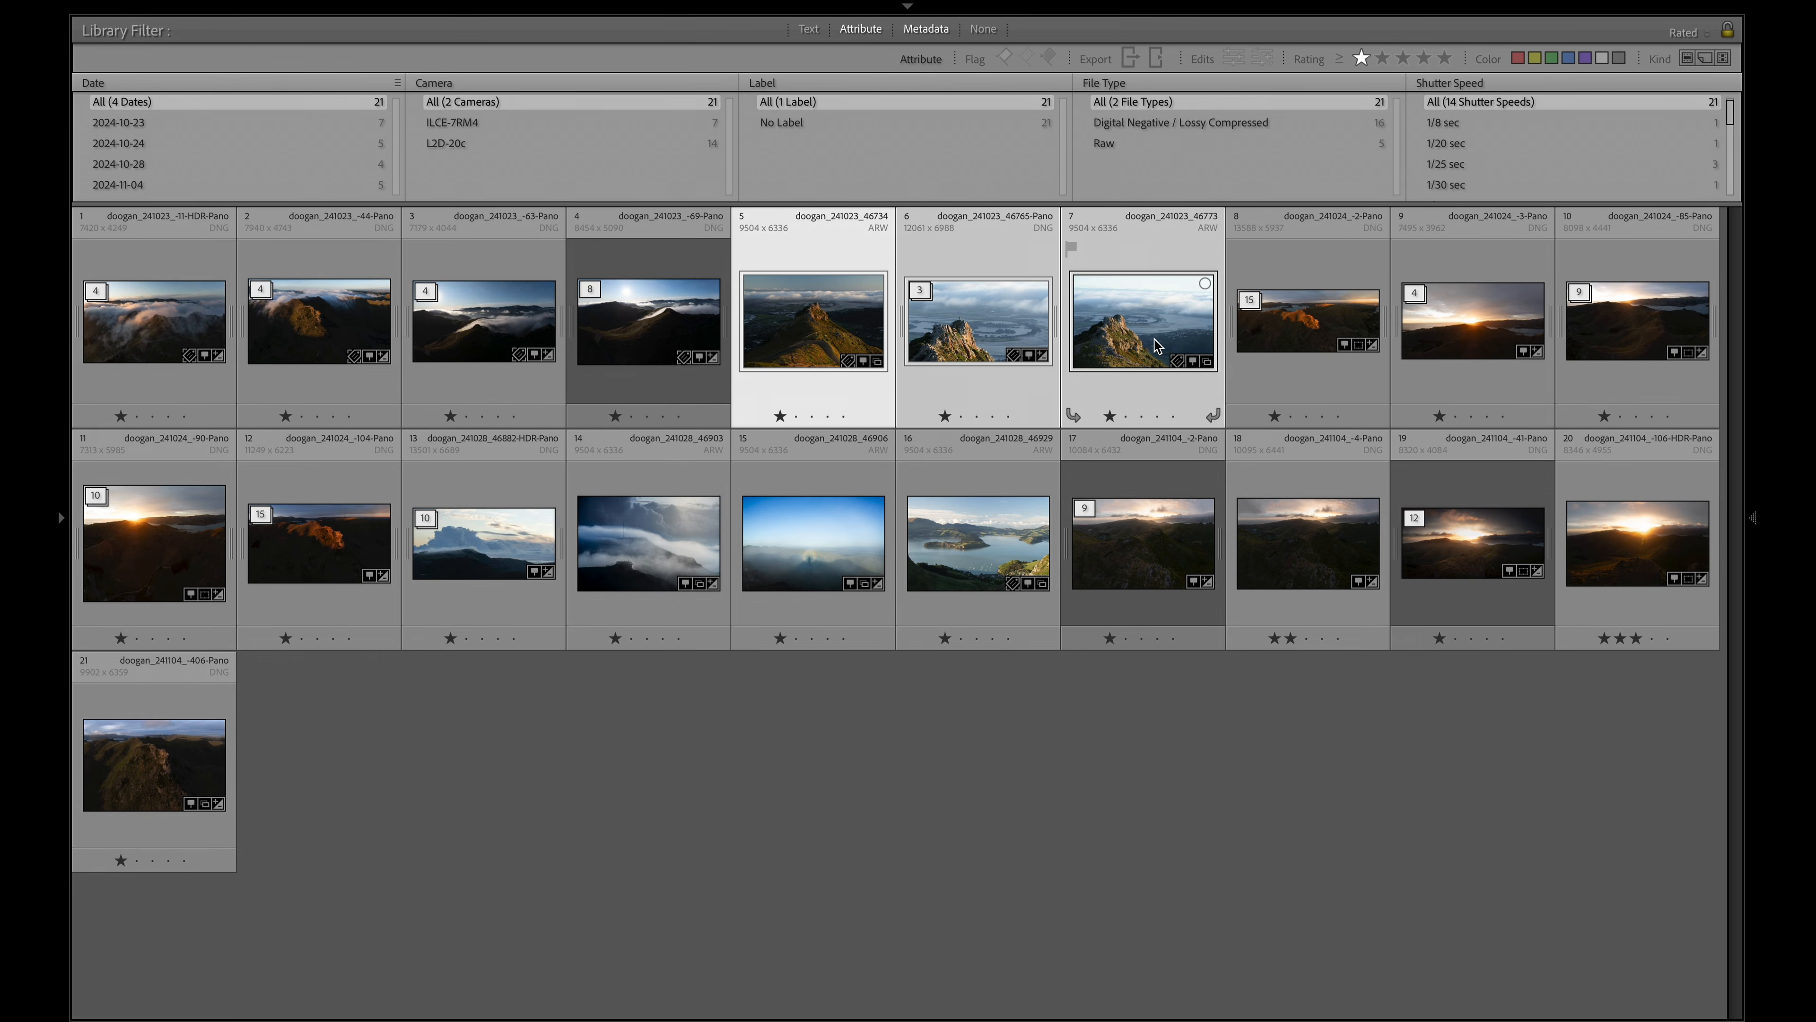
pyautogui.press('n')
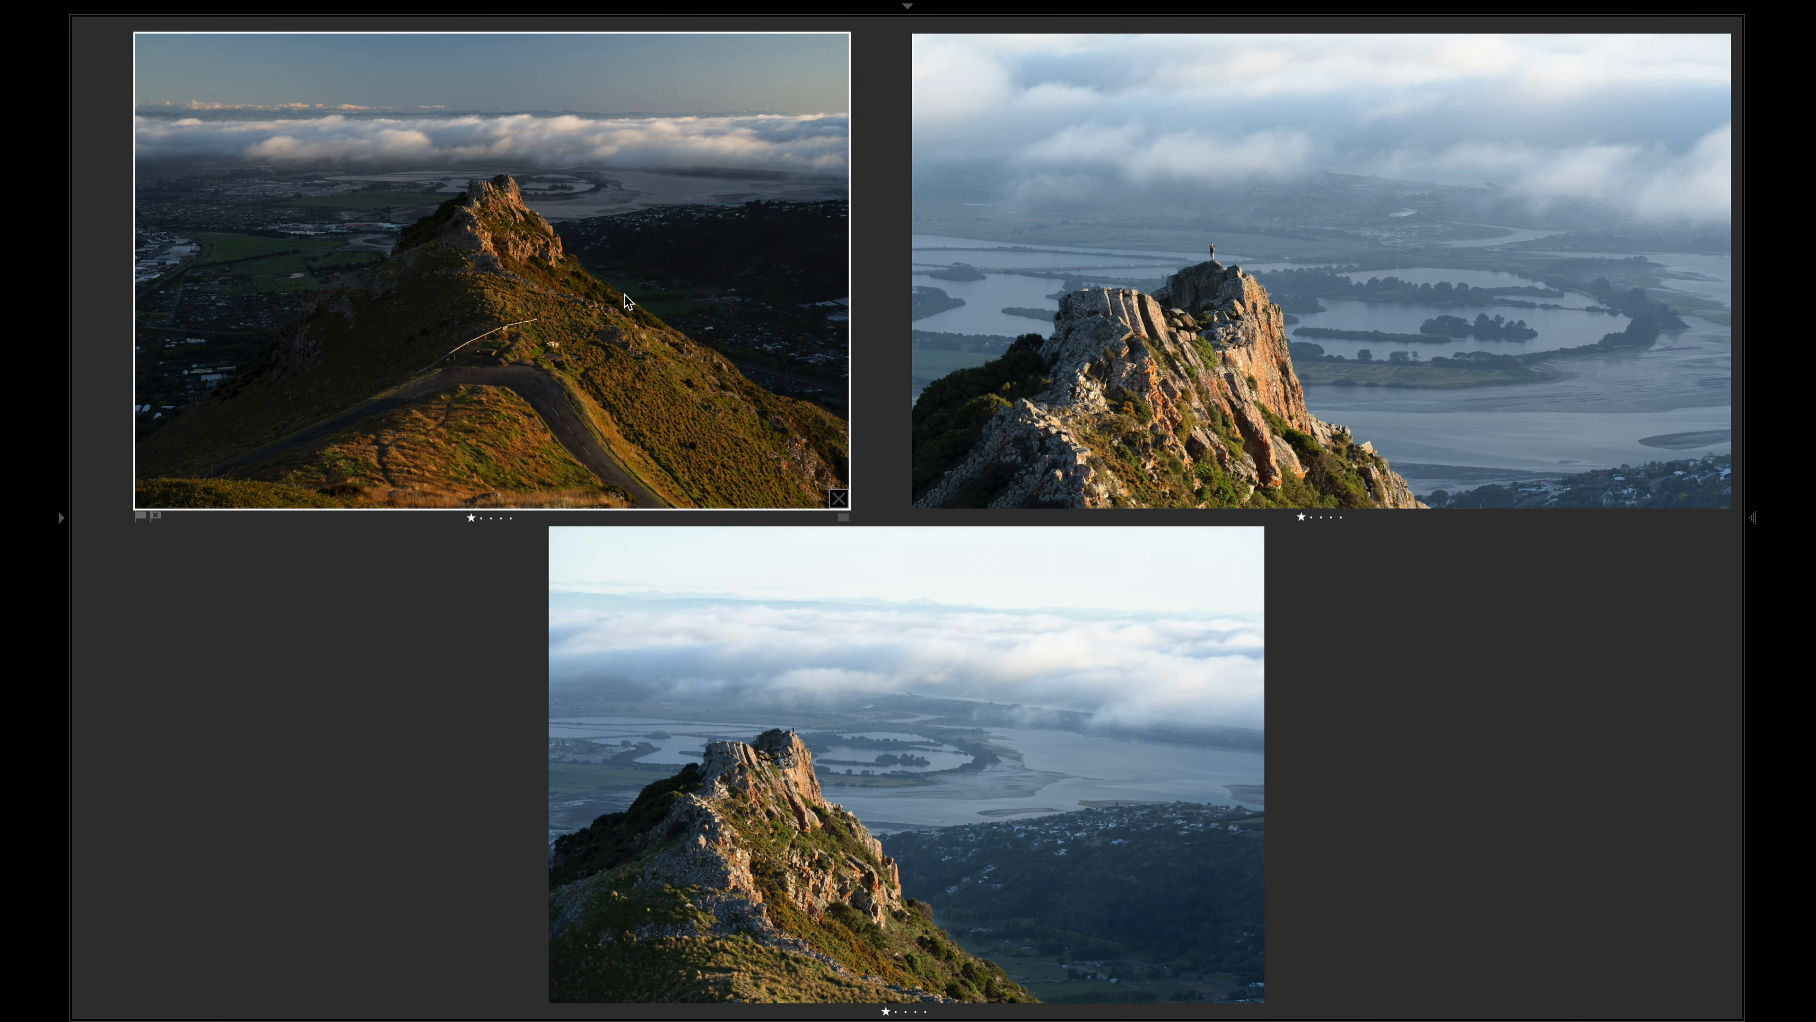
pyautogui.click(1312, 517)
pyautogui.click(1321, 516)
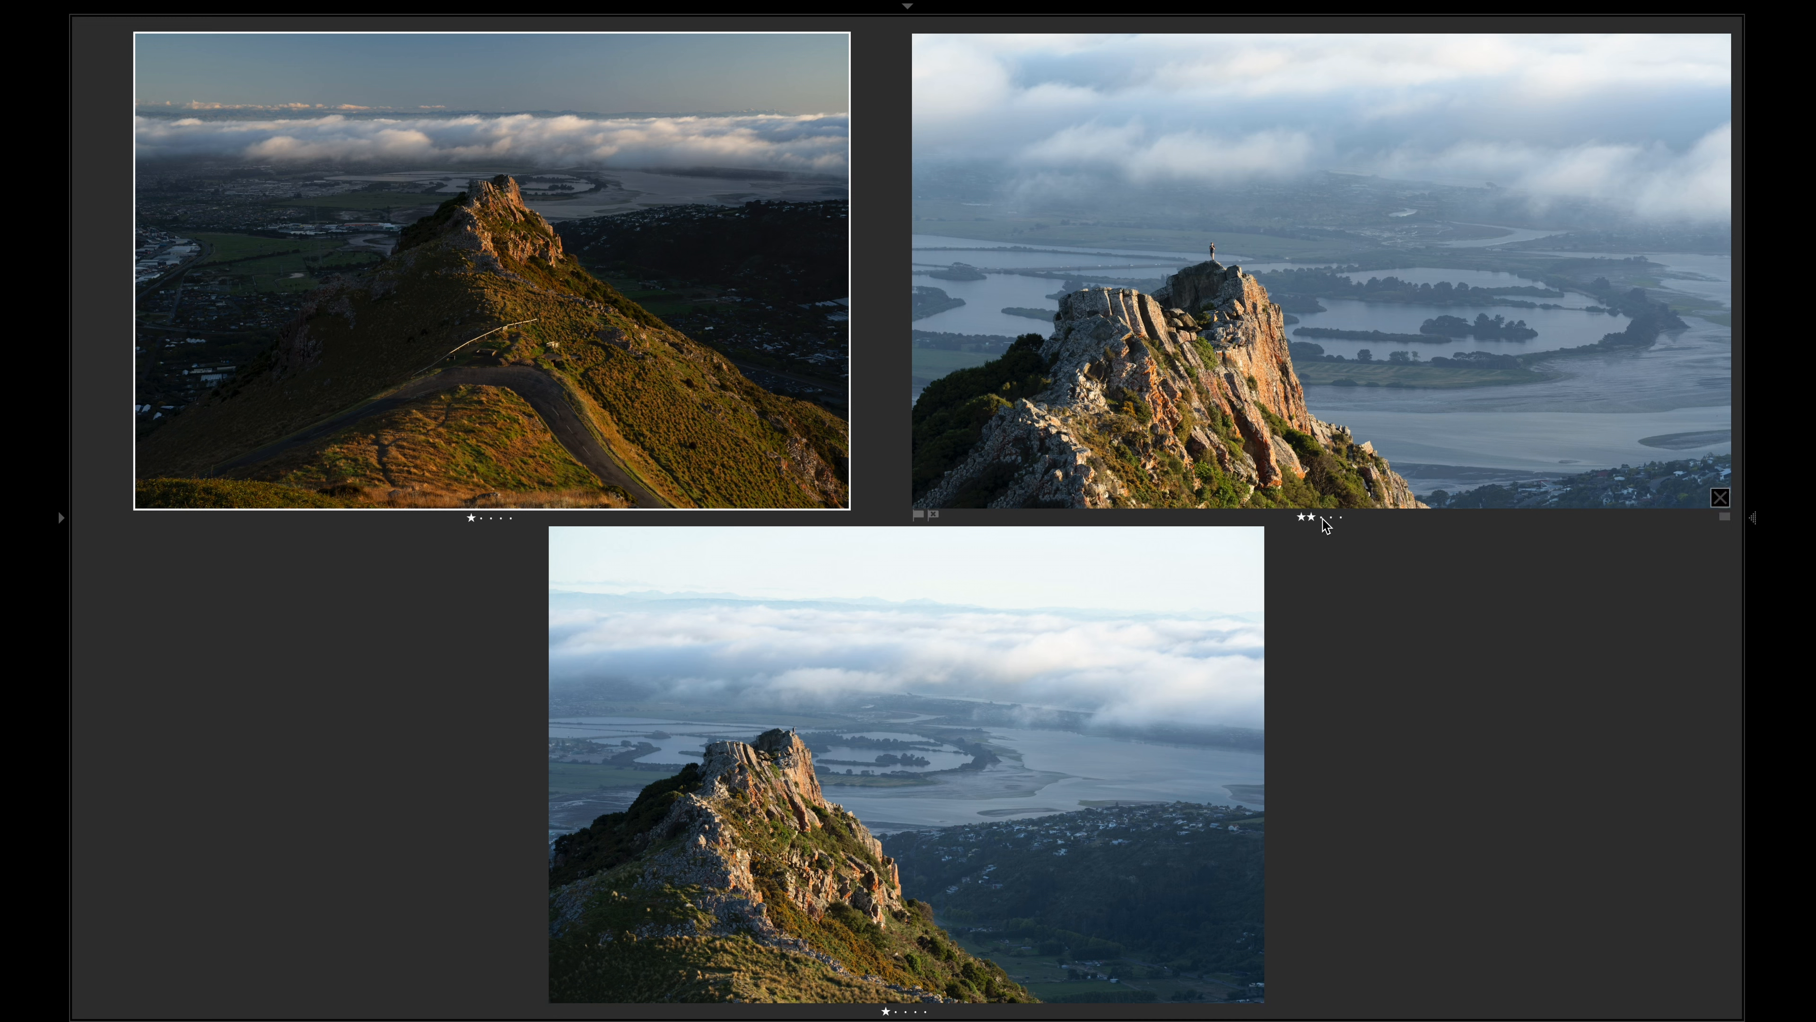
pyautogui.click(481, 517)
pyautogui.press('g')
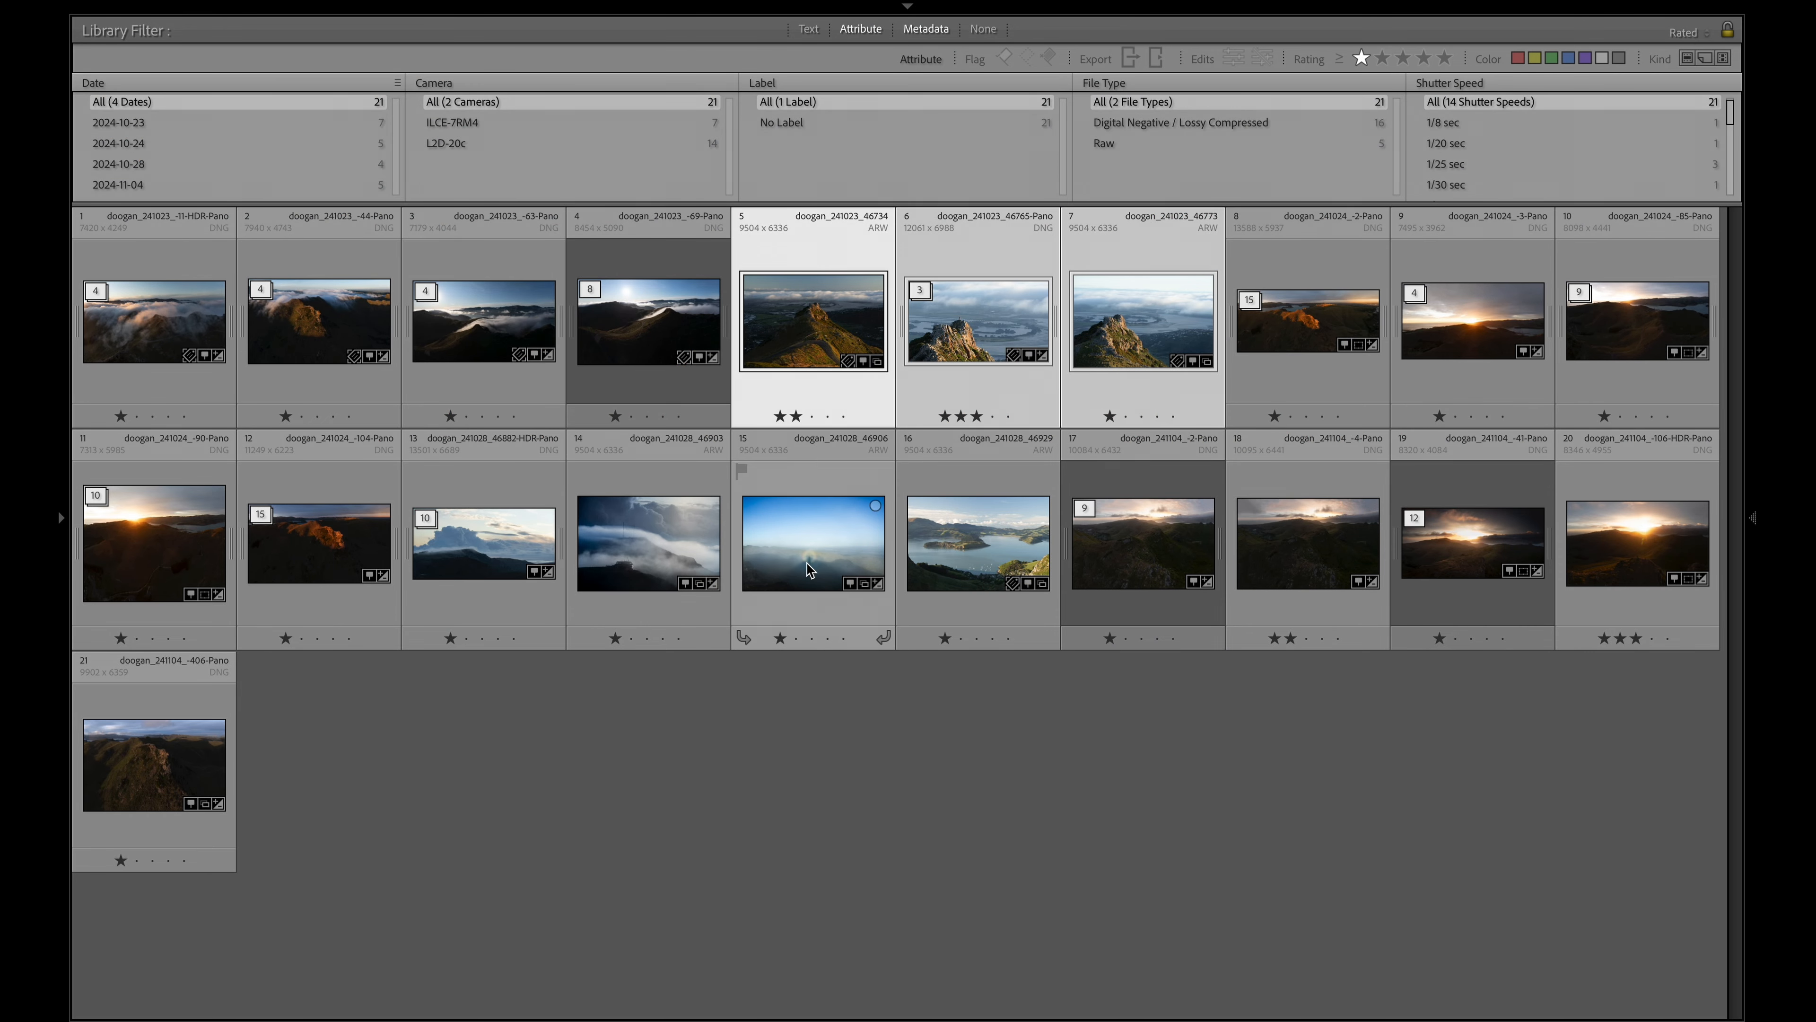
# Step: Compare the two sunlit rock panoramas, doogan_241024_-104-Pano and doogan_241024_-2-Pano, in one view
pyautogui.click(334, 571)
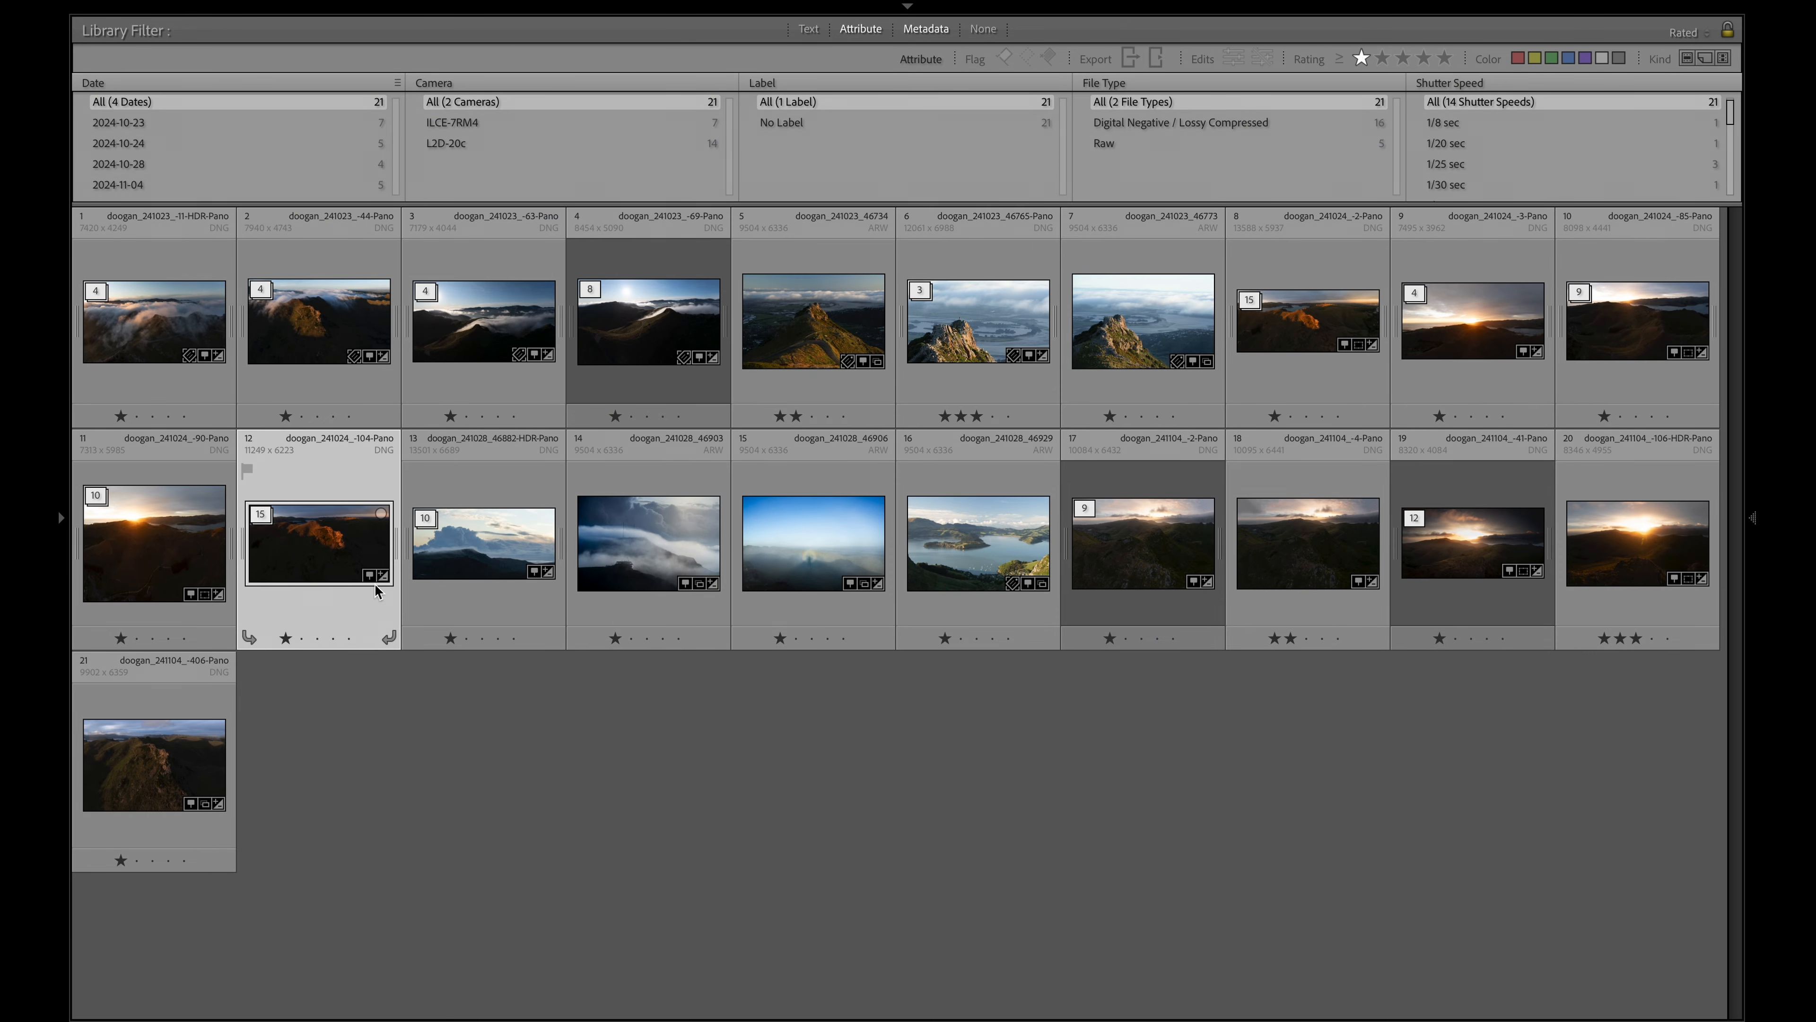
pyautogui.keyDown('ctrl'); pyautogui.click(1300, 330); pyautogui.keyUp('ctrl')
pyautogui.press('c')
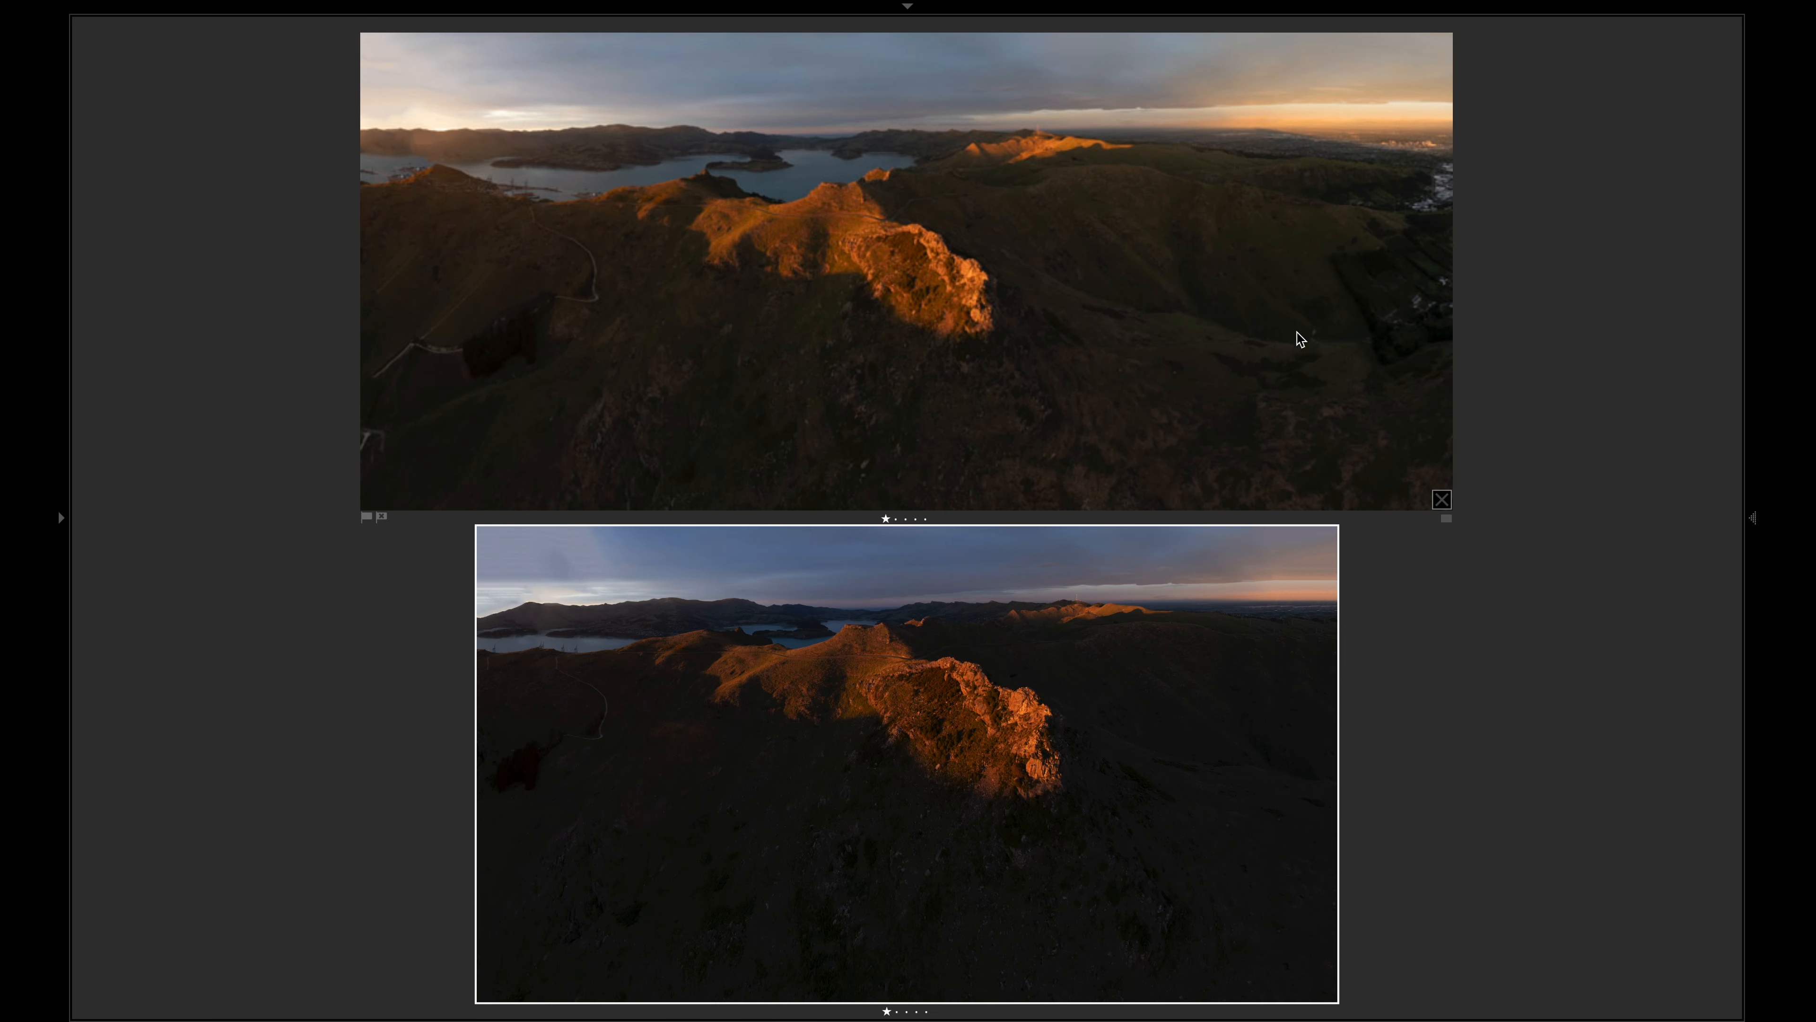